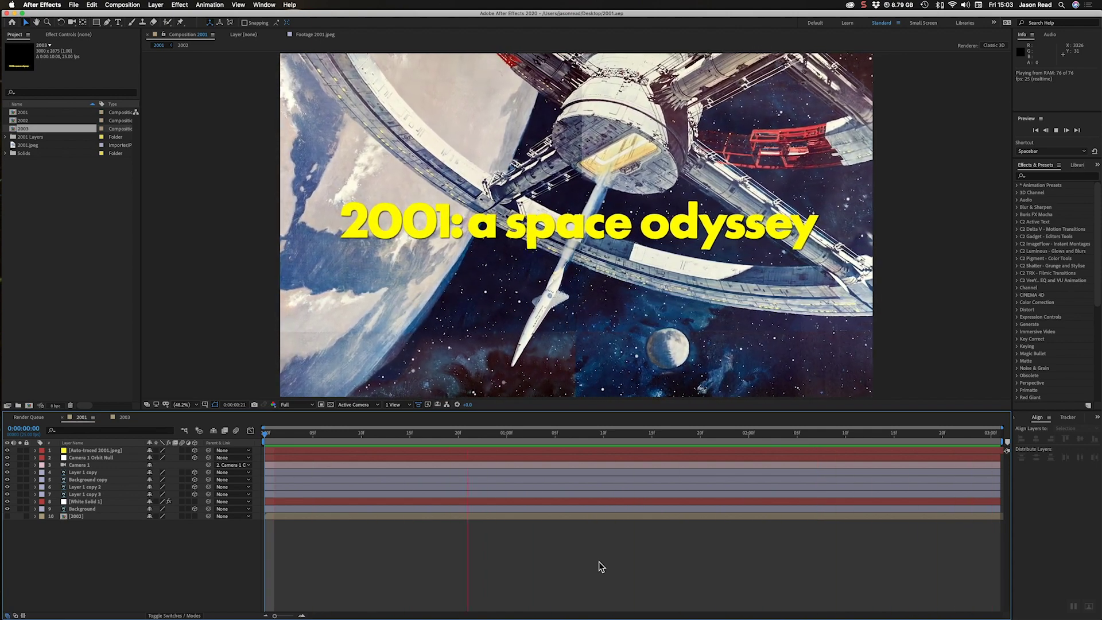
- Stop the 2001 preview and rewind the playhead to 0:00:00:00
{"action": "left_click", "coordinate": [598, 561]}
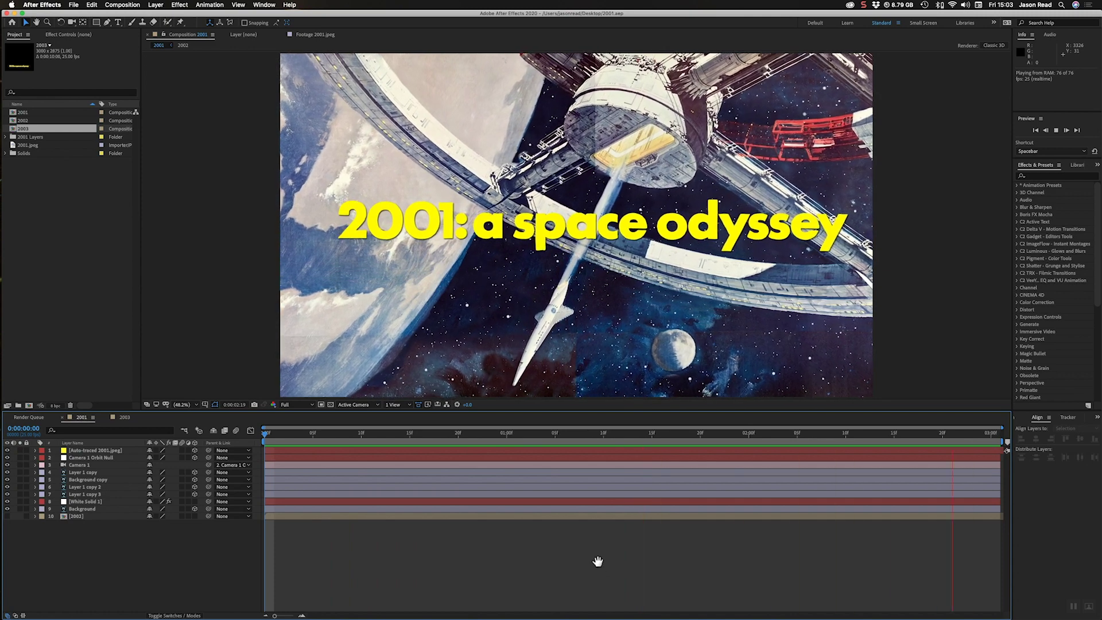
{"action": "left_click_drag", "start_coordinate": [319, 436], "coordinate": [266, 436]}
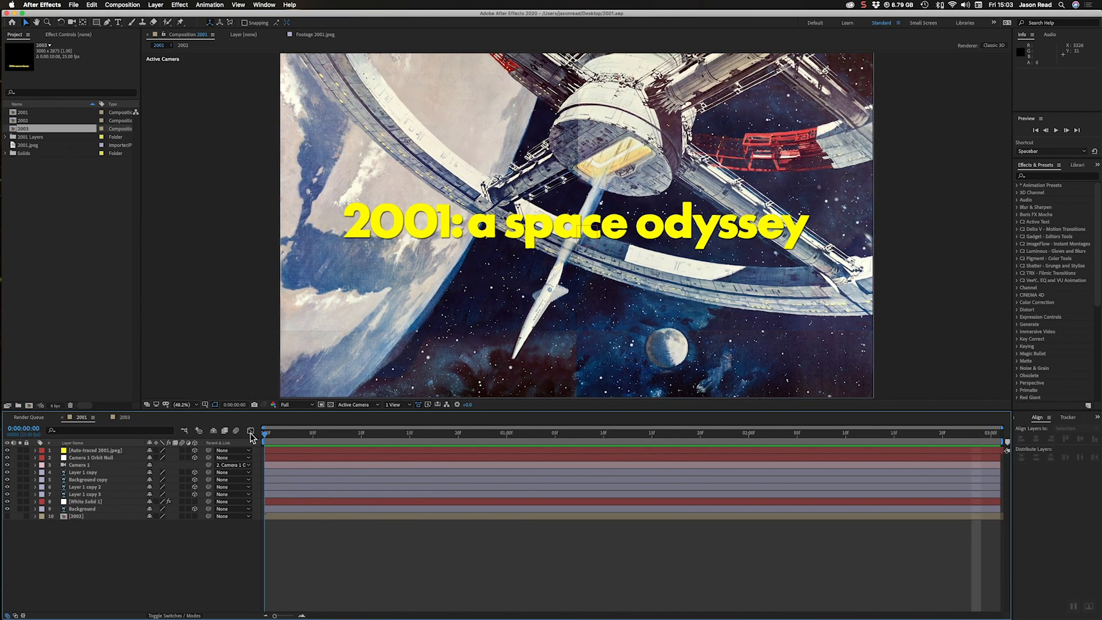
- In Photoshop, compare the 2001.jpeg poster with the layered 2001.psd document
{"action": "left_click", "coordinate": [336, 613]}
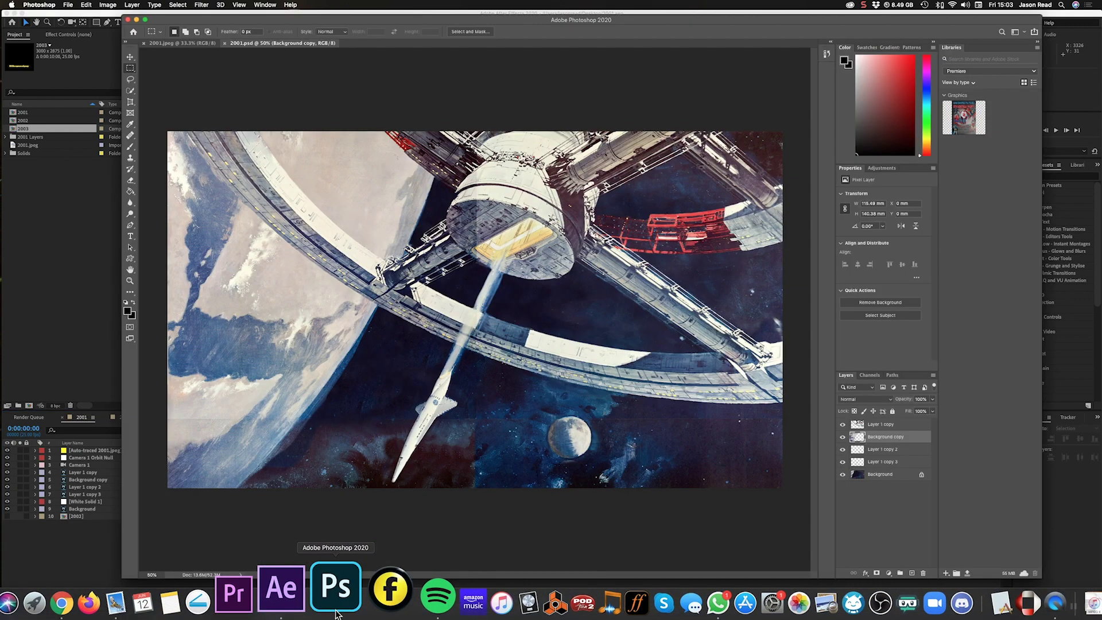
{"action": "left_click", "coordinate": [185, 43]}
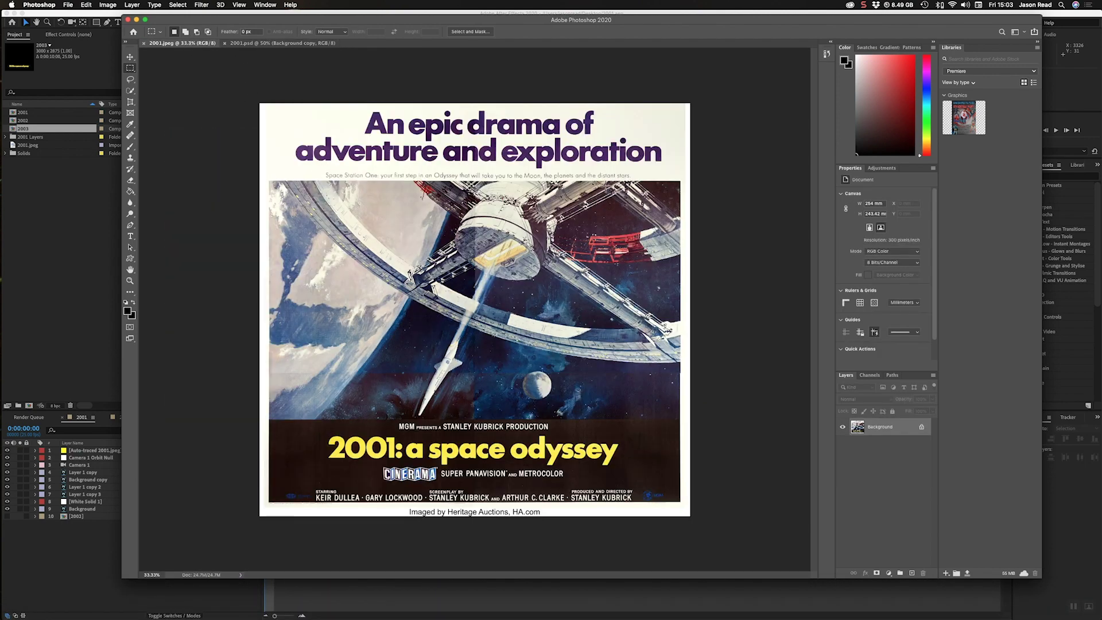
{"action": "left_click", "coordinate": [237, 42]}
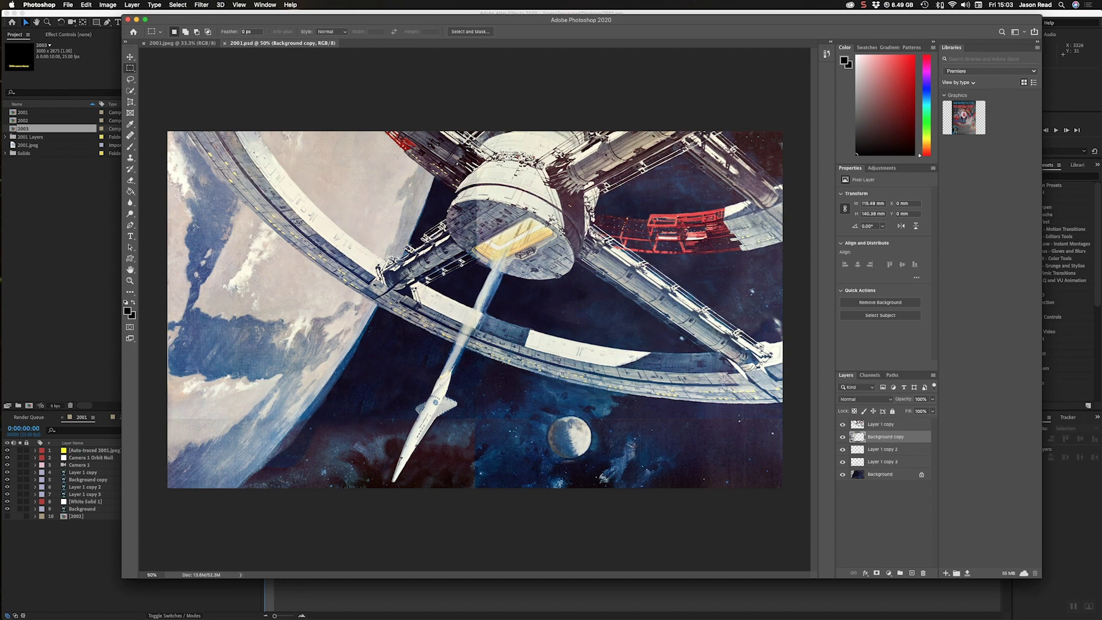
- Isolate the space station Layer 1 copy and quick-select along its ring's upper-left edge
{"action": "left_click", "coordinate": [843, 425]}
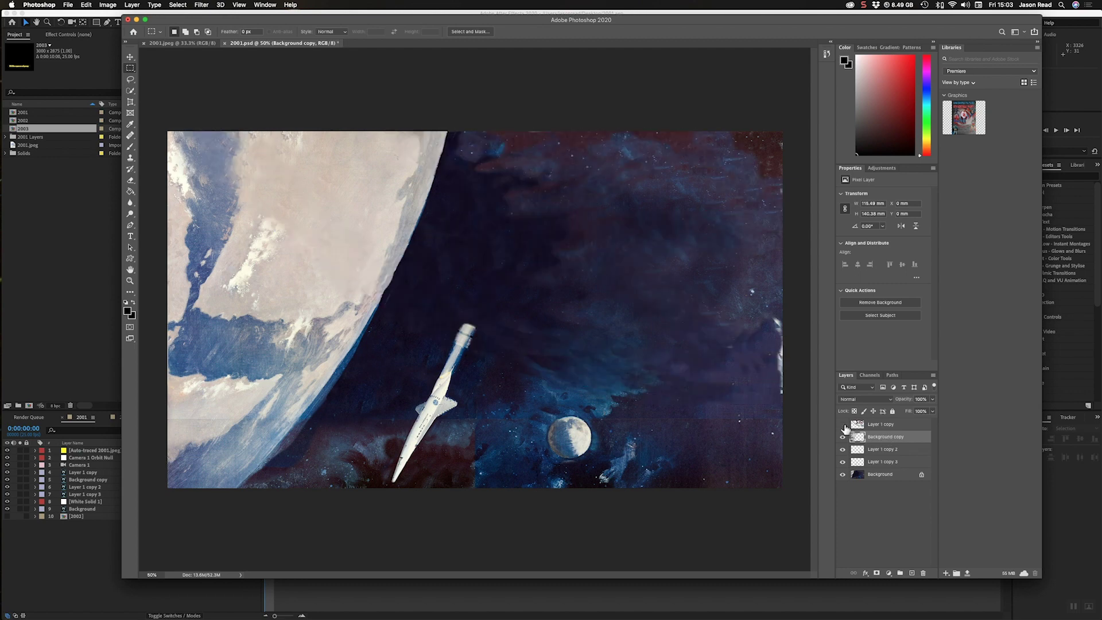
{"action": "left_click", "coordinate": [842, 425]}
{"action": "left_click", "coordinate": [884, 424]}
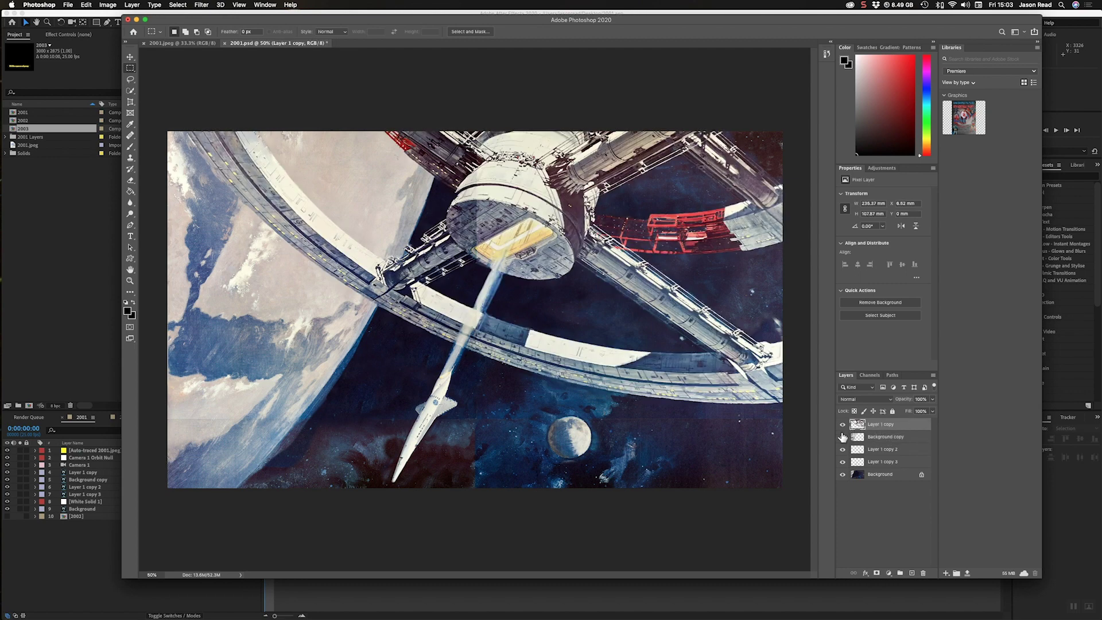
{"action": "left_click_drag", "start_coordinate": [843, 438], "coordinate": [844, 477]}
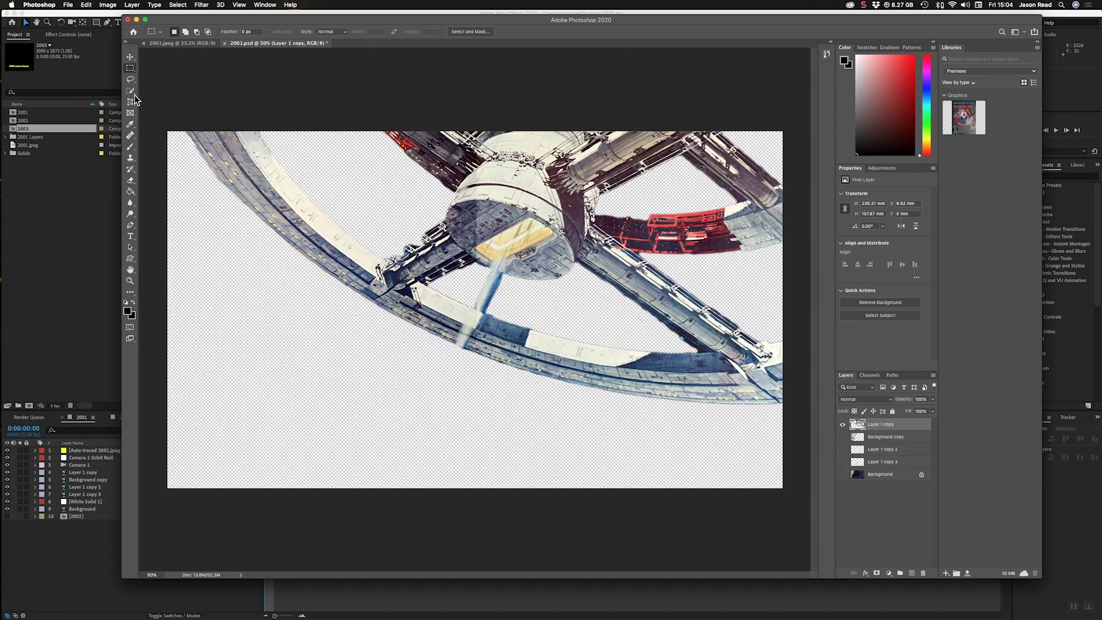
{"action": "left_click_drag", "start_coordinate": [130, 90], "coordinate": [165, 98]}
{"action": "left_click_drag", "start_coordinate": [264, 182], "coordinate": [270, 136]}
- Cancel Select and Mask, then show the planet, moon and shuttle layers
{"action": "left_click", "coordinate": [411, 32]}
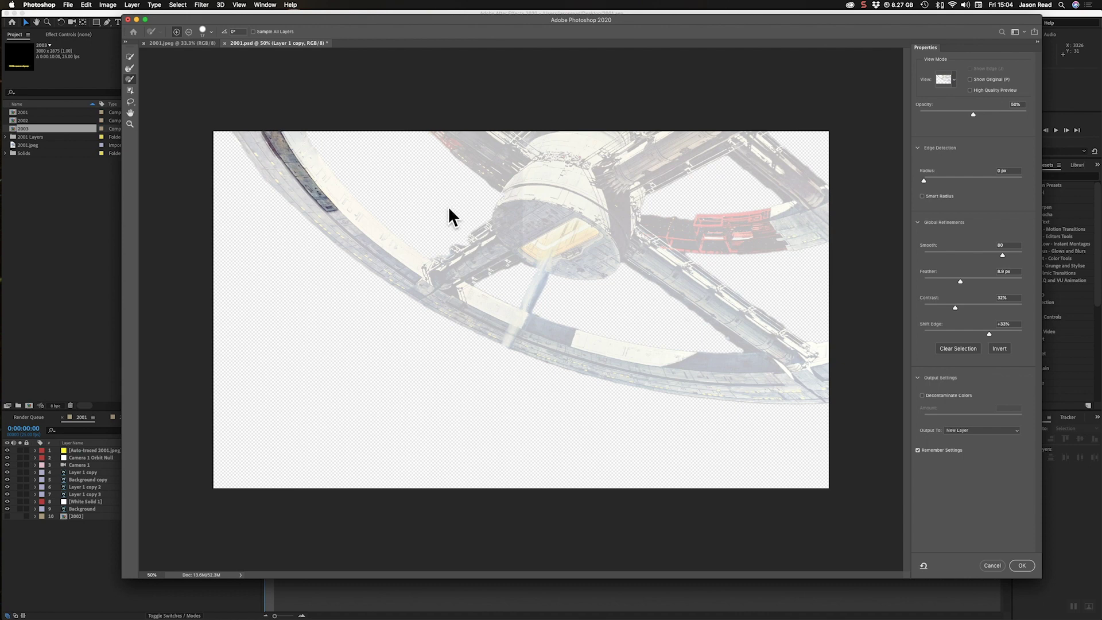
{"action": "left_click", "coordinate": [987, 566]}
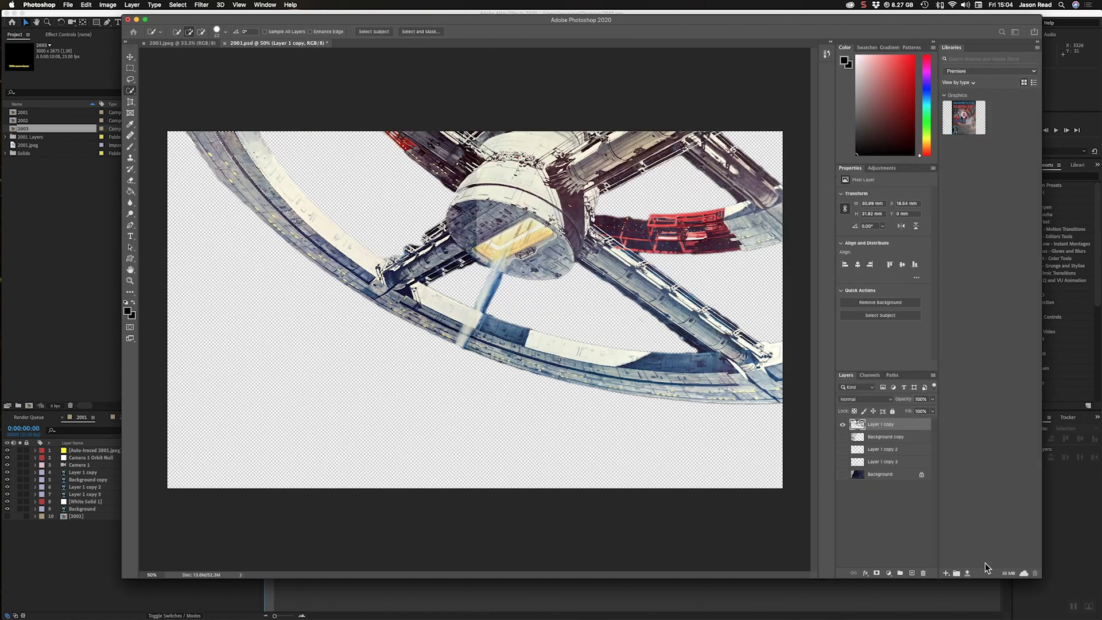
{"action": "left_click", "coordinate": [842, 437]}
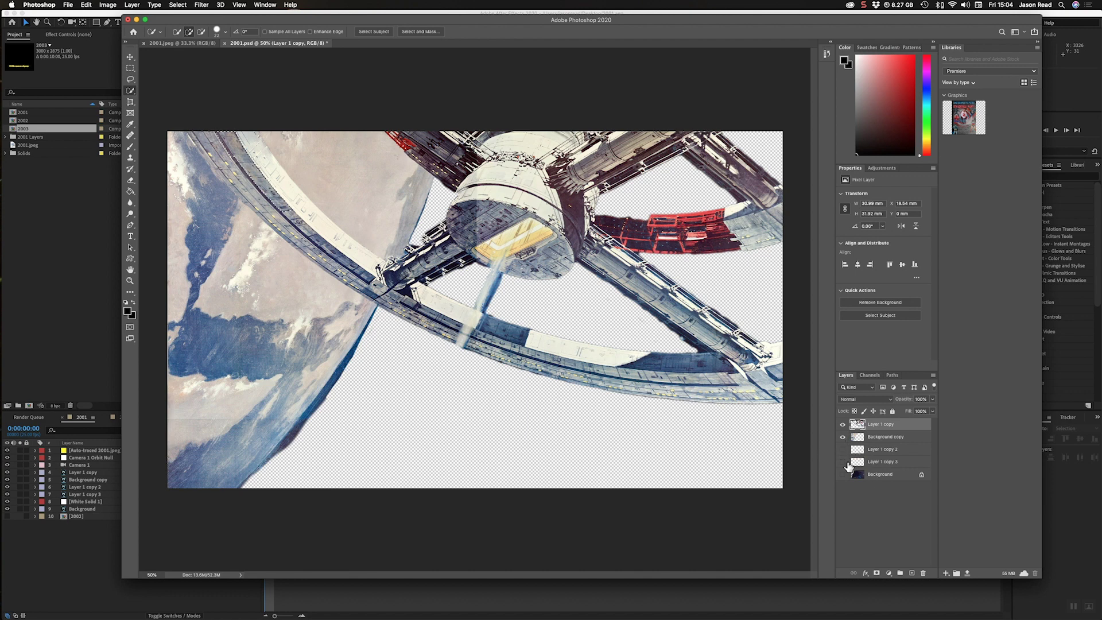
{"action": "left_click", "coordinate": [842, 450]}
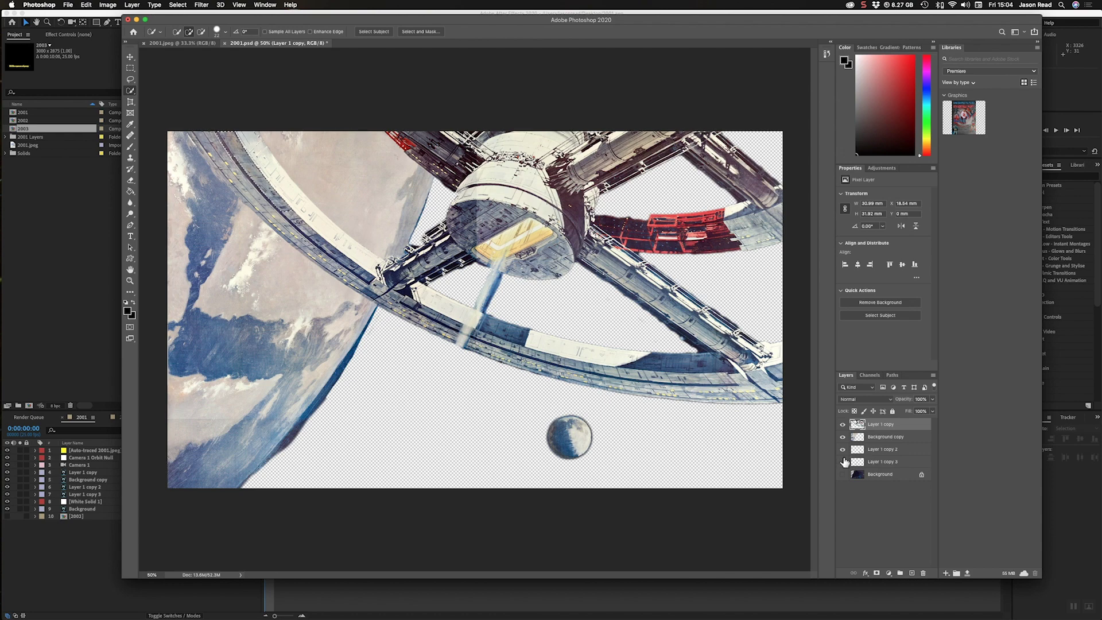
{"action": "left_click", "coordinate": [843, 462]}
- Hide every layer except Background, then show the shuttle layer again
{"action": "left_click", "coordinate": [842, 461]}
{"action": "left_click", "coordinate": [842, 449]}
{"action": "left_click", "coordinate": [843, 436]}
{"action": "left_click", "coordinate": [842, 424]}
{"action": "left_click", "coordinate": [842, 474]}
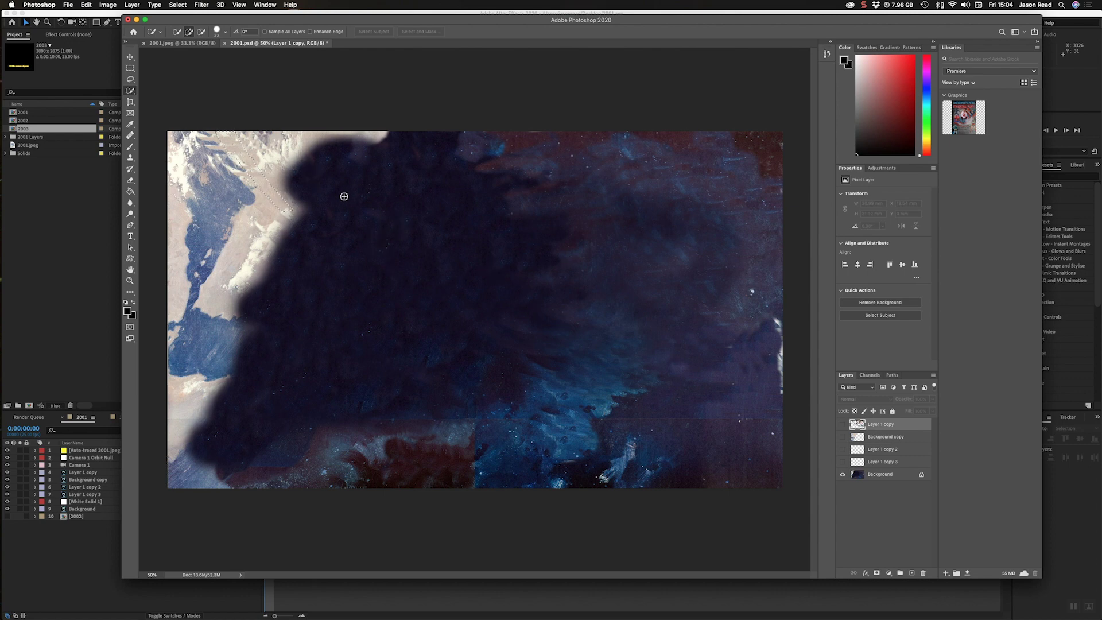
{"action": "left_click", "coordinate": [842, 462]}
- Show the moon, planet and space station layers, comparing the result with 2001.jpeg
{"action": "left_click", "coordinate": [842, 449]}
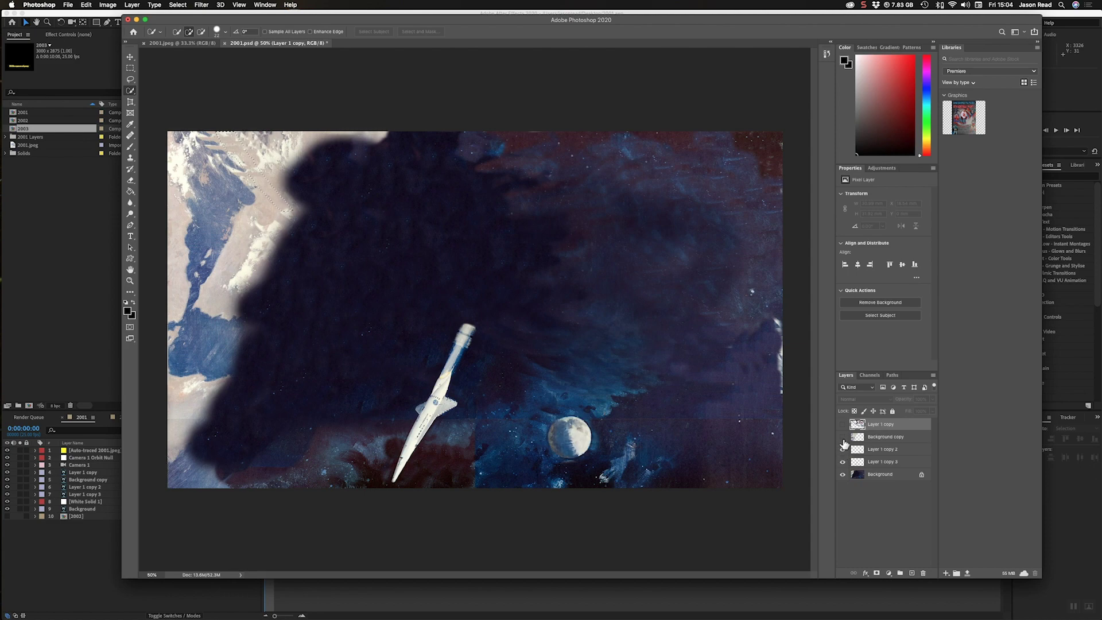
{"action": "left_click", "coordinate": [842, 436]}
{"action": "left_click", "coordinate": [842, 424]}
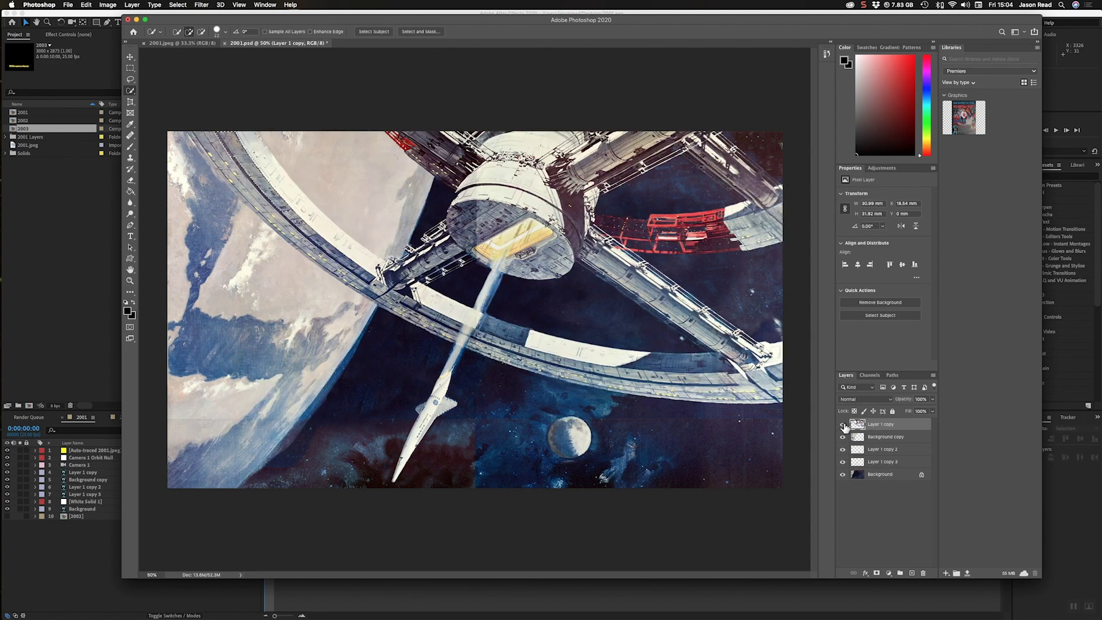
{"action": "left_click", "coordinate": [176, 45]}
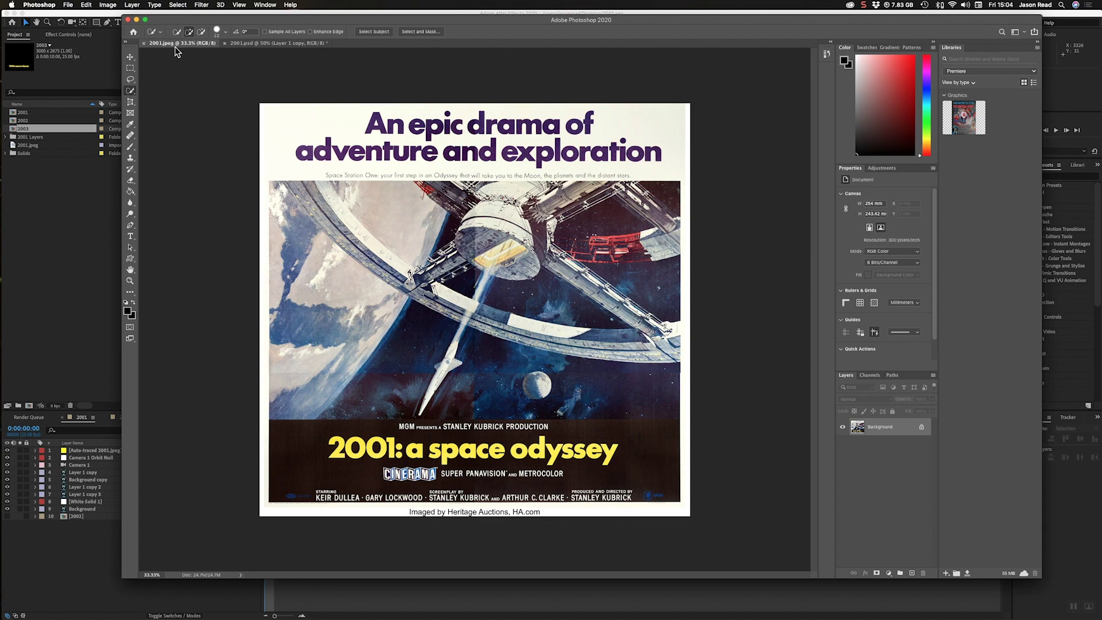
{"action": "left_click", "coordinate": [281, 43]}
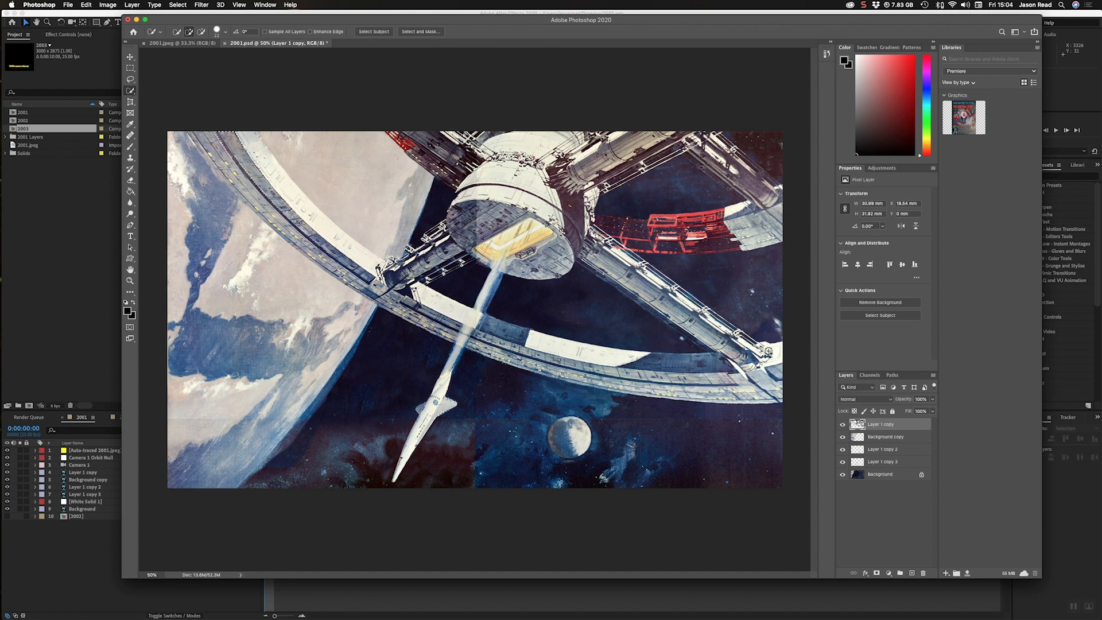
- Import 2001.psd as Composition – Retain Layer Sizes and open the resulting 2004 comp
{"action": "left_click", "coordinate": [29, 222]}
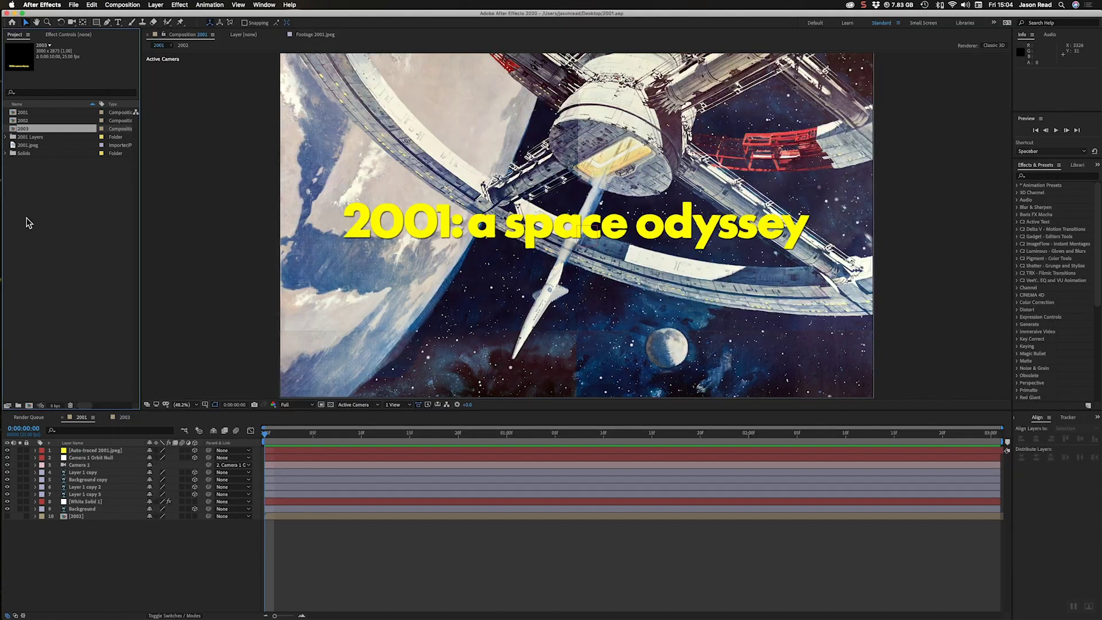
{"action": "left_click", "coordinate": [75, 5]}
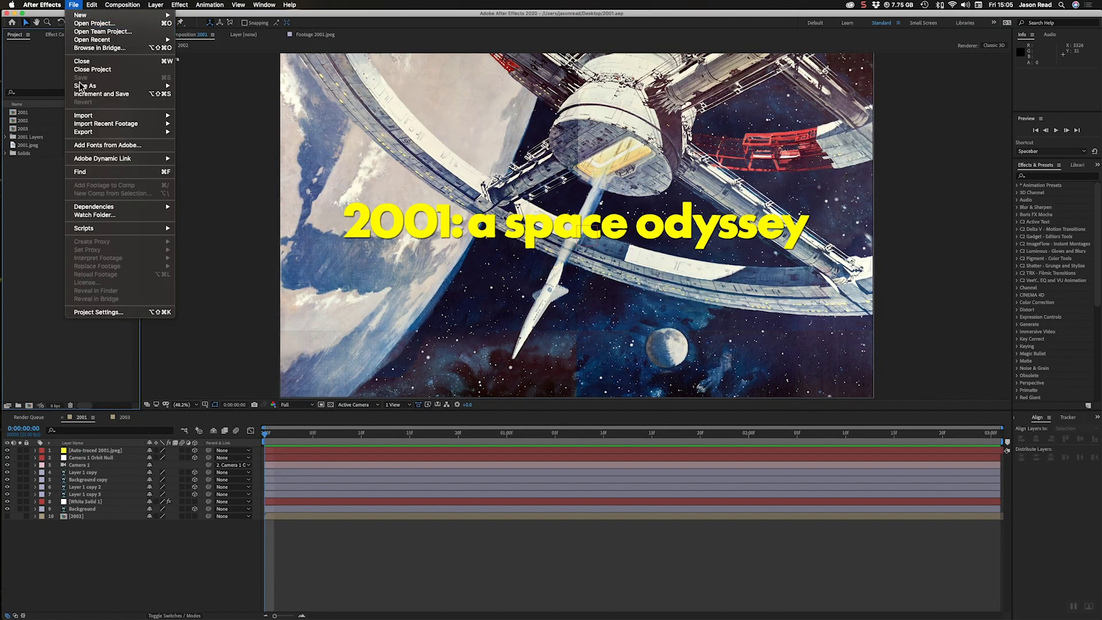
{"action": "mouse_move", "coordinate": [149, 116]}
{"action": "left_click", "coordinate": [207, 114]}
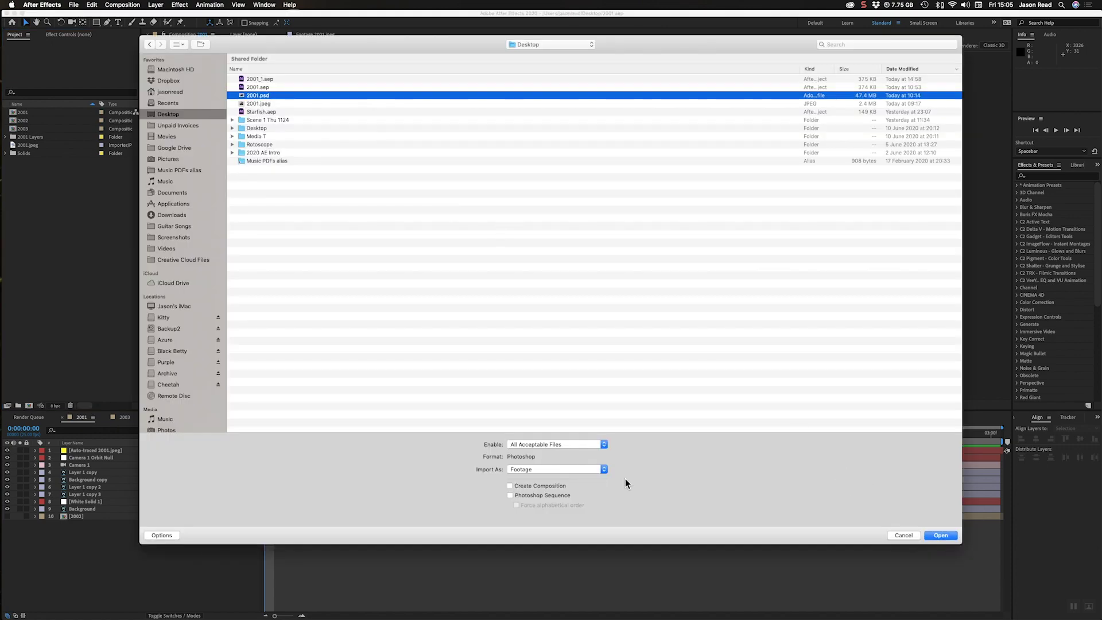
{"action": "left_click", "coordinate": [576, 470]}
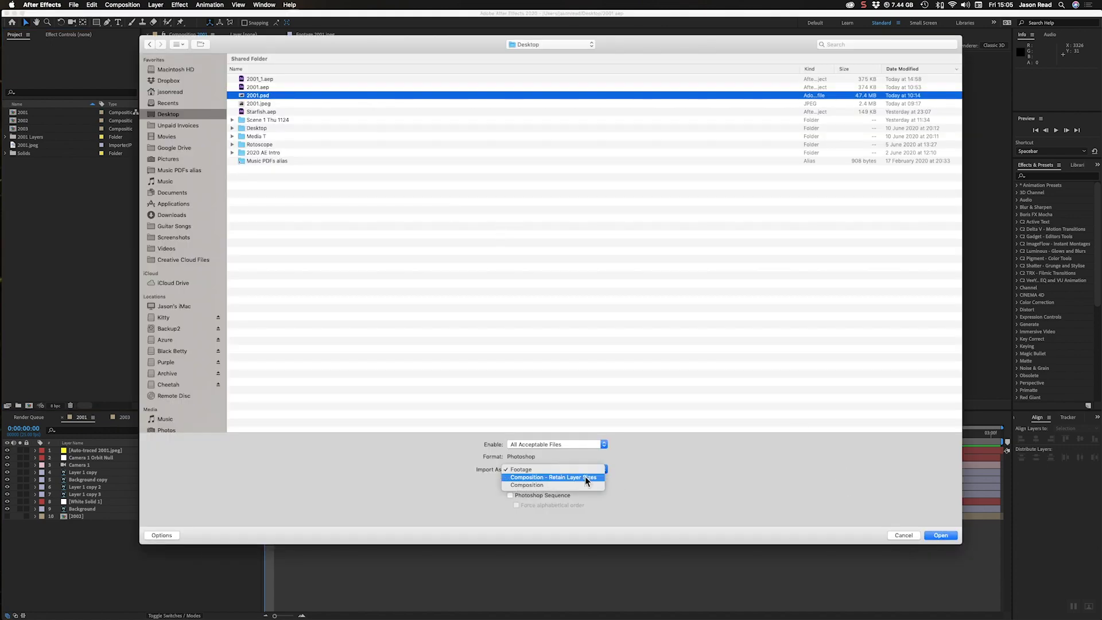
{"action": "left_click", "coordinate": [585, 477]}
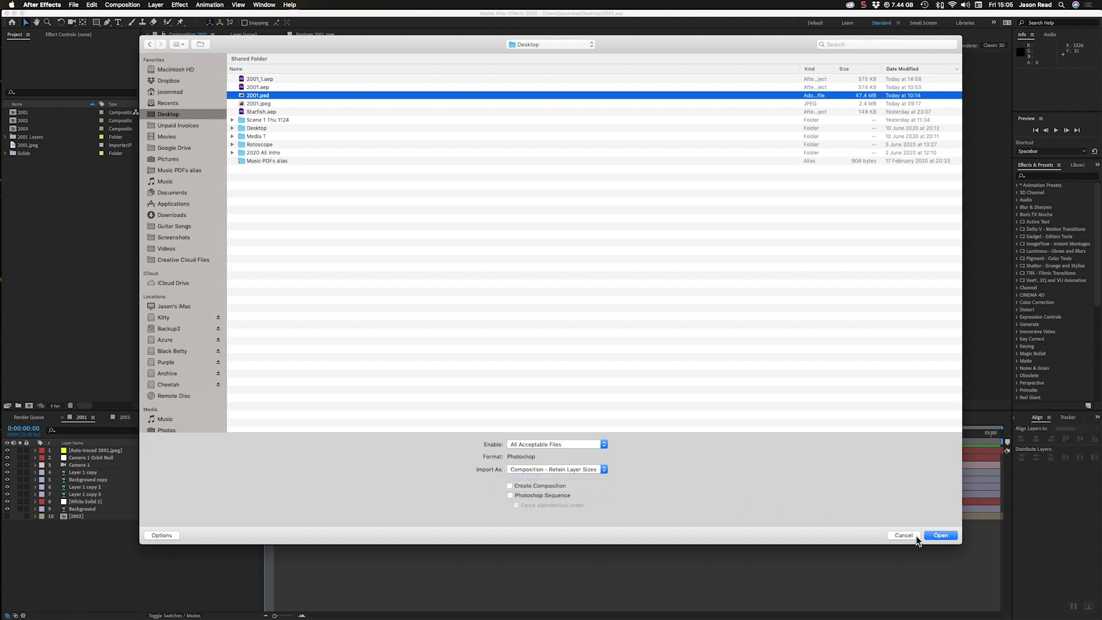
{"action": "left_click", "coordinate": [940, 536]}
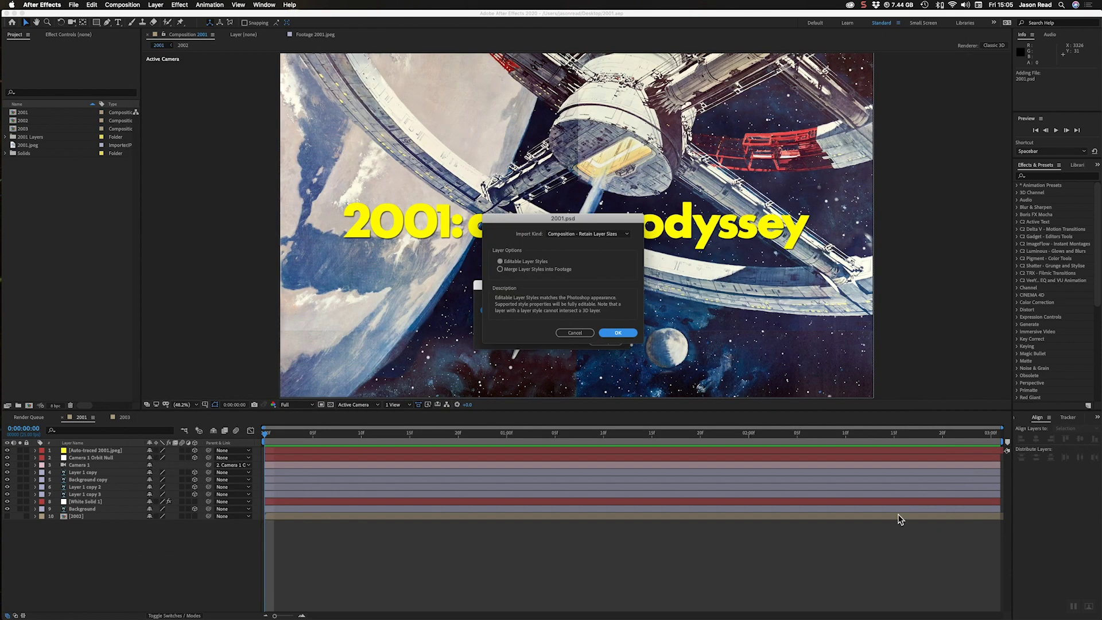
{"action": "left_click", "coordinate": [609, 334]}
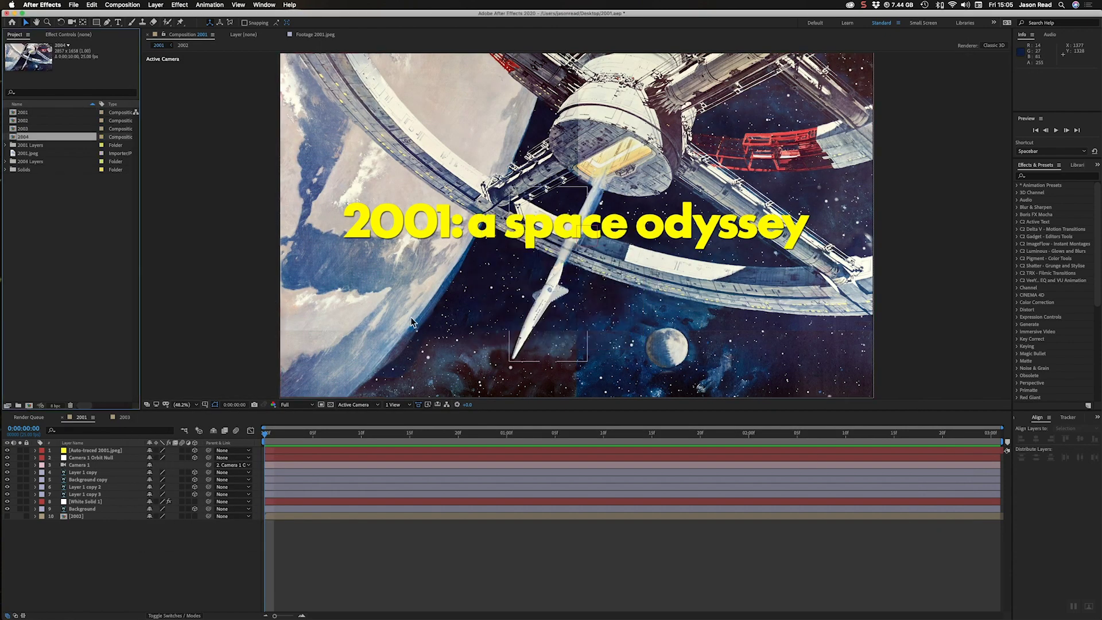
{"action": "double_click", "coordinate": [12, 137]}
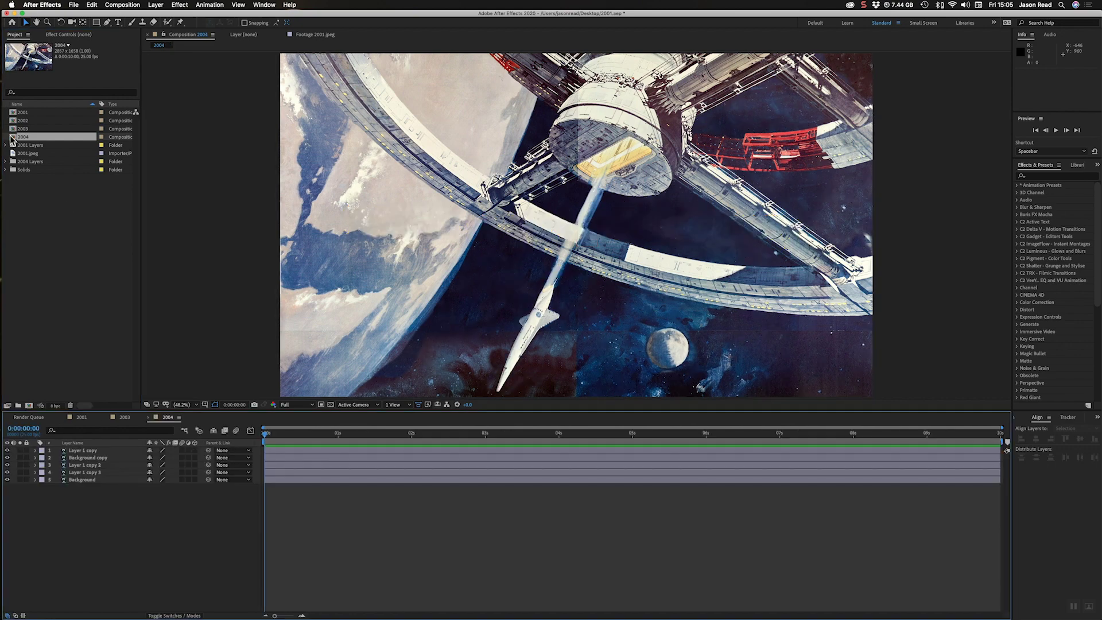
- At 0:00:02:09, identify the shuttle layer and rename Layer 1 copy 3 to Ship
{"action": "left_click_drag", "start_coordinate": [281, 437], "coordinate": [226, 436]}
{"action": "left_click", "coordinate": [7, 464]}
{"action": "left_click", "coordinate": [7, 464]}
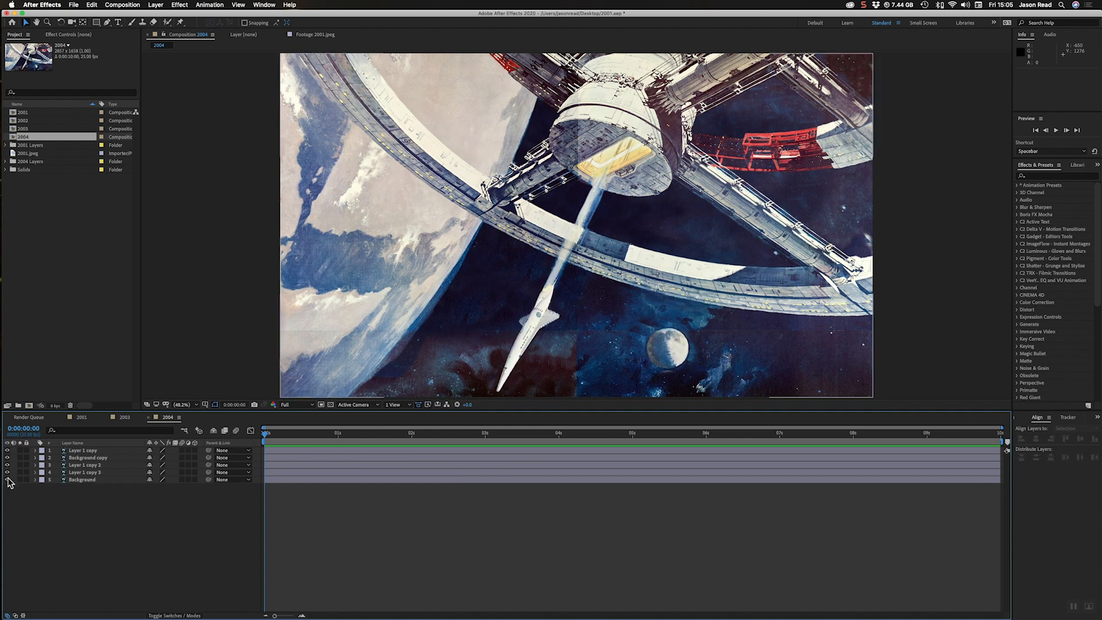
{"action": "left_click", "coordinate": [7, 479]}
{"action": "left_click", "coordinate": [7, 479]}
{"action": "left_click", "coordinate": [92, 472]}
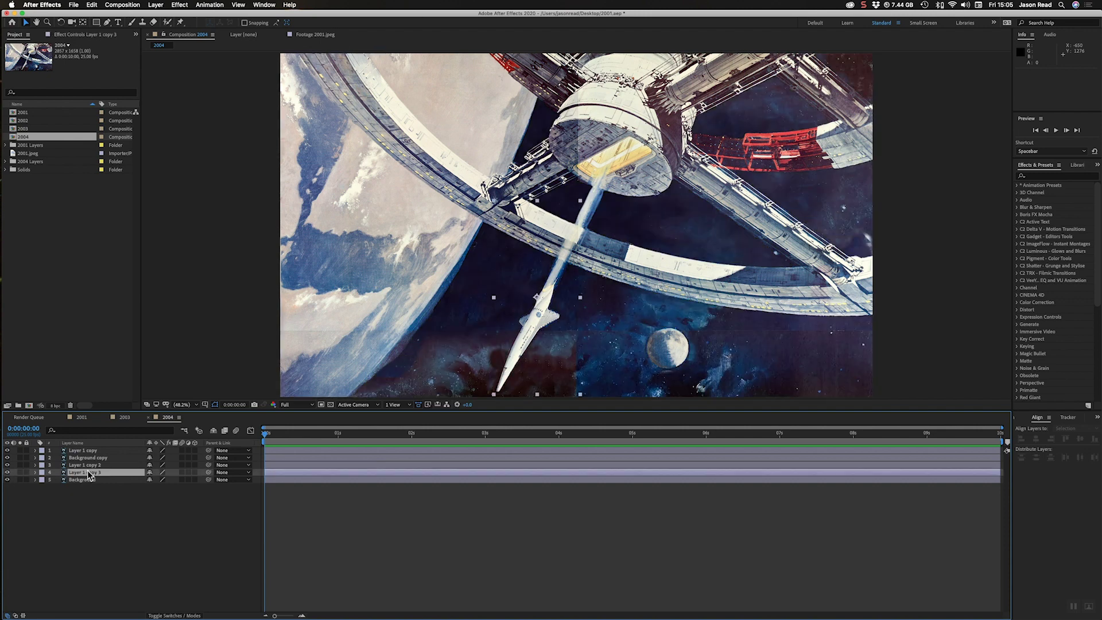
{"action": "left_click", "coordinate": [7, 472]}
{"action": "left_click", "coordinate": [7, 472]}
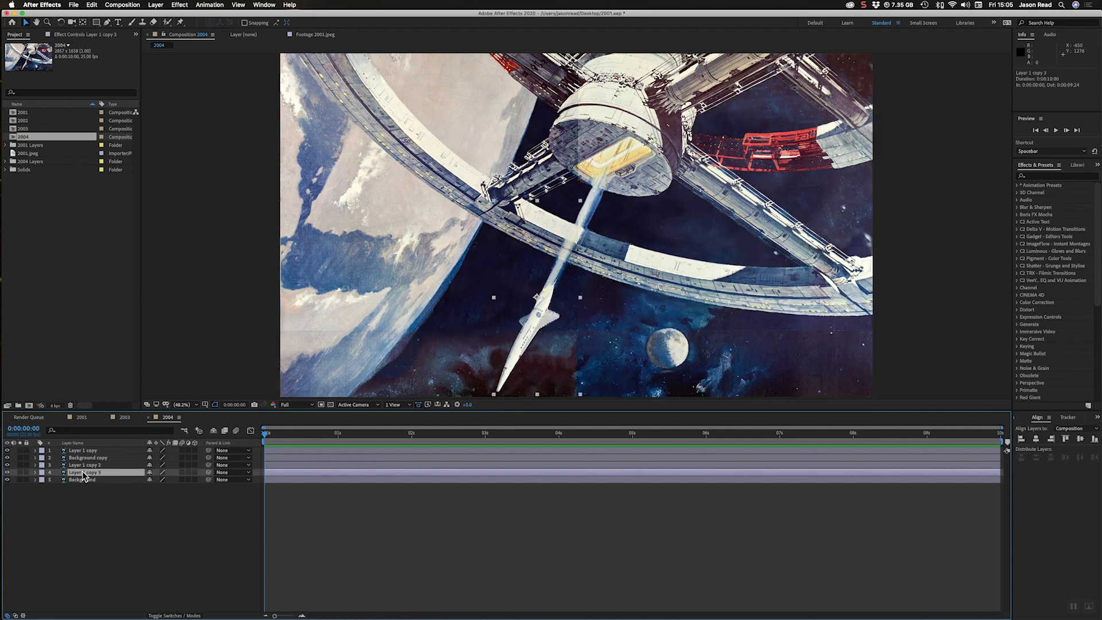
{"action": "key", "text": "Return"}
{"action": "type", "text": "5"}
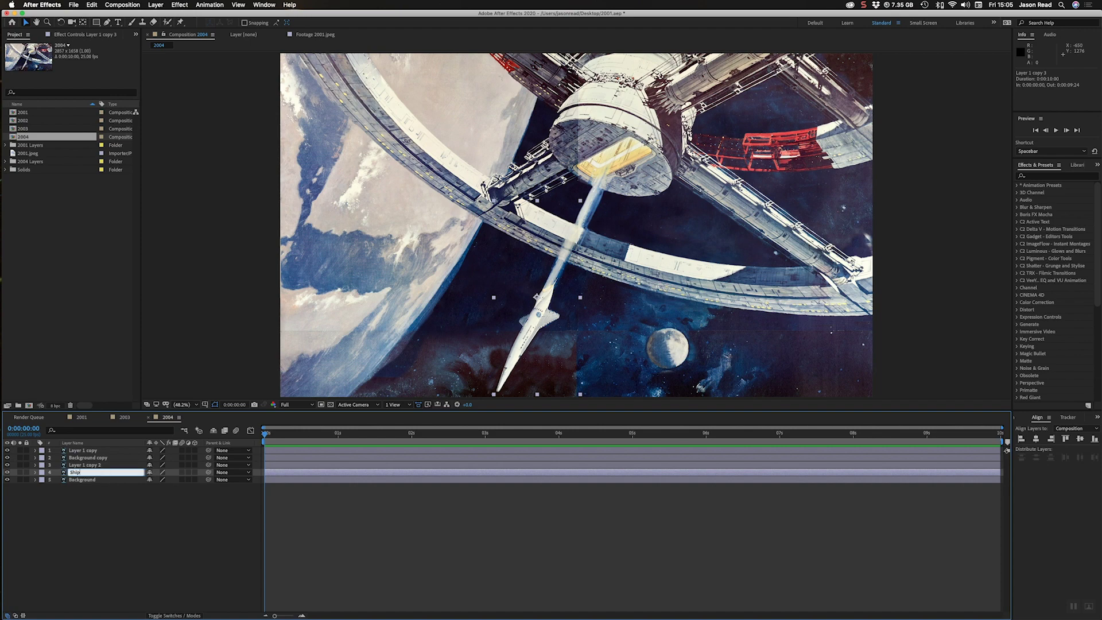
{"action": "type", "text": "hip"}
{"action": "left_click", "coordinate": [85, 464]}
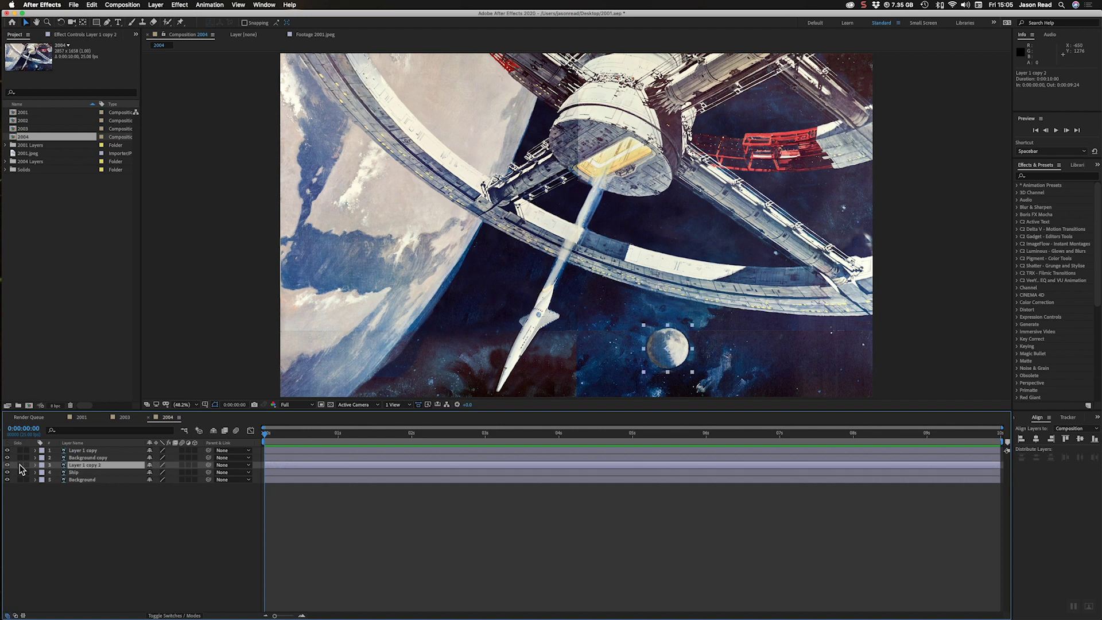
- Rename the moon layer Layer 1 copy 2 to Moon
{"action": "left_click", "coordinate": [20, 464]}
{"action": "left_click", "coordinate": [20, 465]}
{"action": "key", "text": "Return"}
{"action": "type", "text": "Moon"}
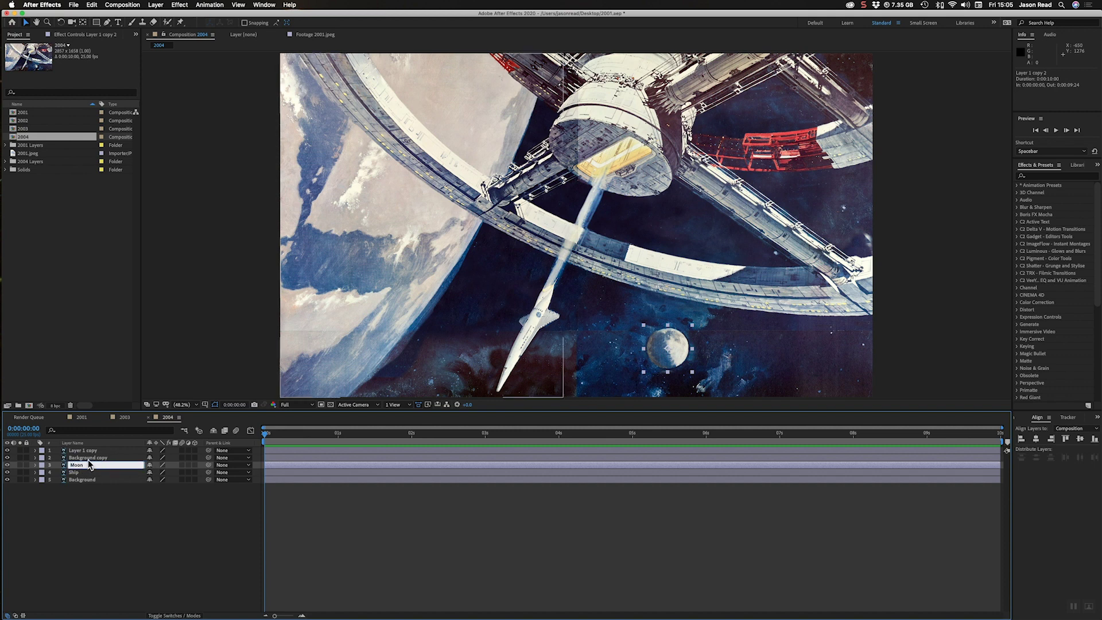
{"action": "left_click", "coordinate": [91, 459]}
- Rename the Earth layer Background copy to Planet
{"action": "key", "text": "Return"}
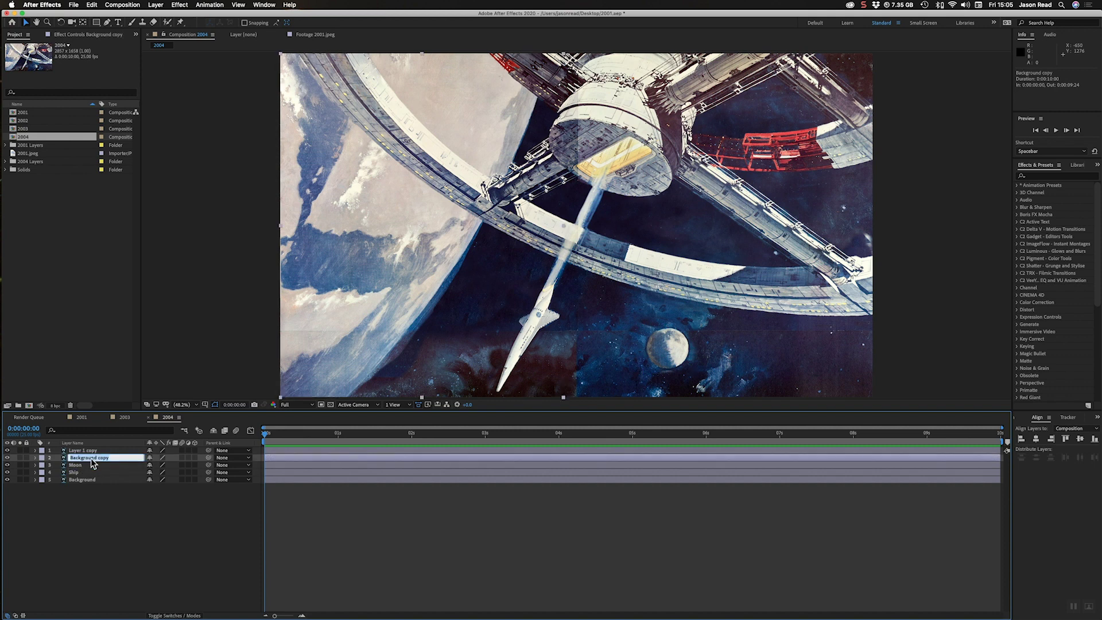
{"action": "left_click", "coordinate": [20, 458]}
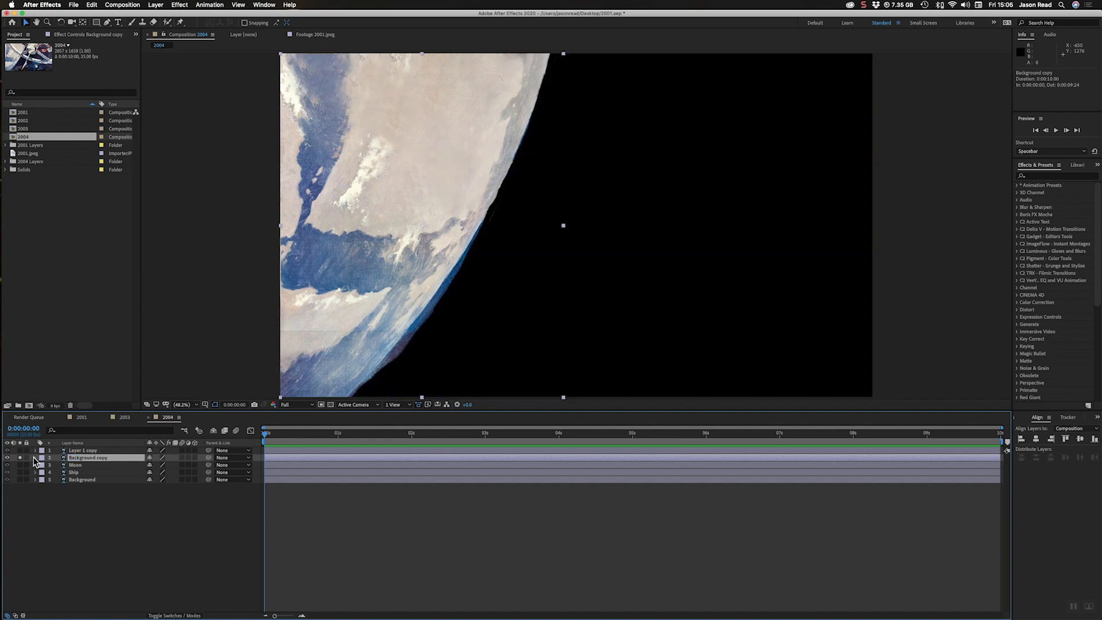
{"action": "left_click", "coordinate": [21, 457]}
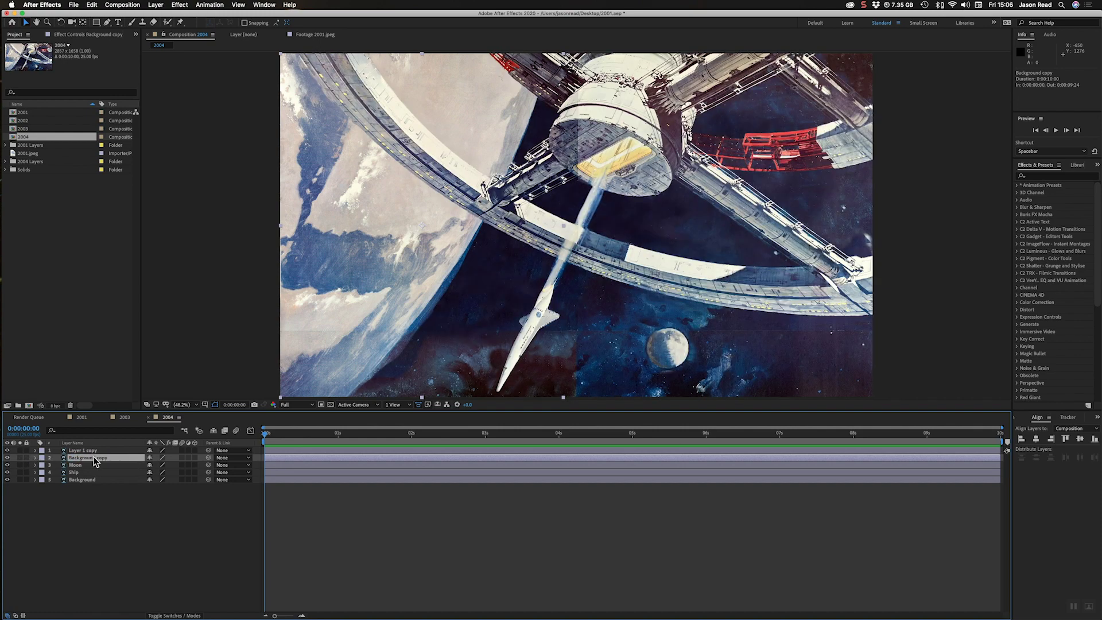
{"action": "key", "text": "Return"}
{"action": "type", "text": "Planet"}
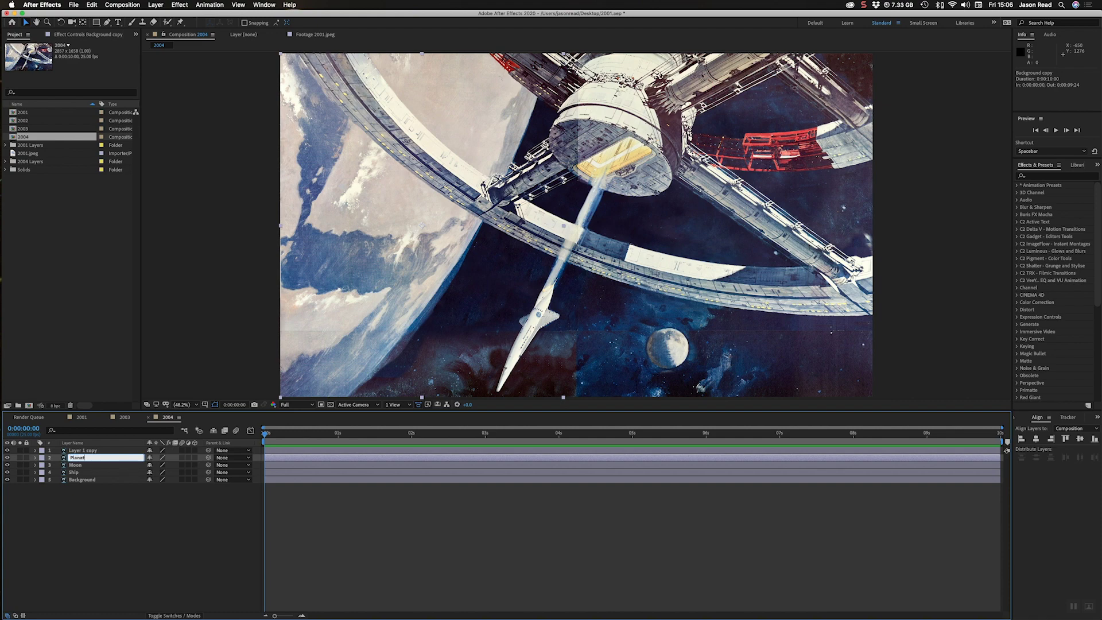
{"action": "left_click", "coordinate": [21, 450]}
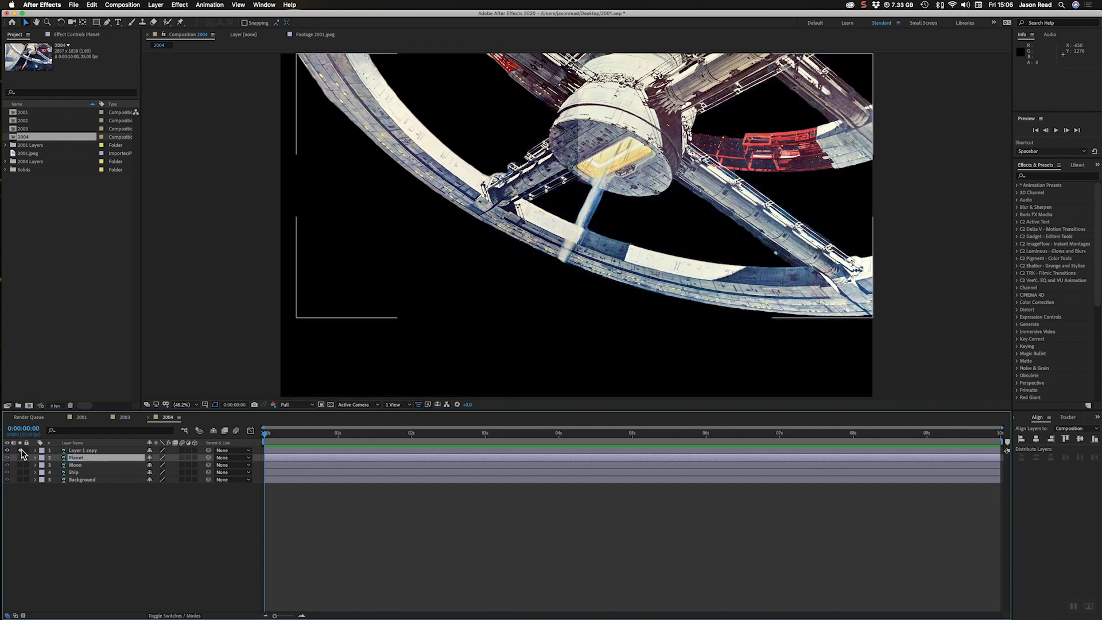
- Rename the space station layer Layer 1 copy to Big Ship and deselect all
{"action": "left_click", "coordinate": [21, 451]}
{"action": "left_click", "coordinate": [84, 450]}
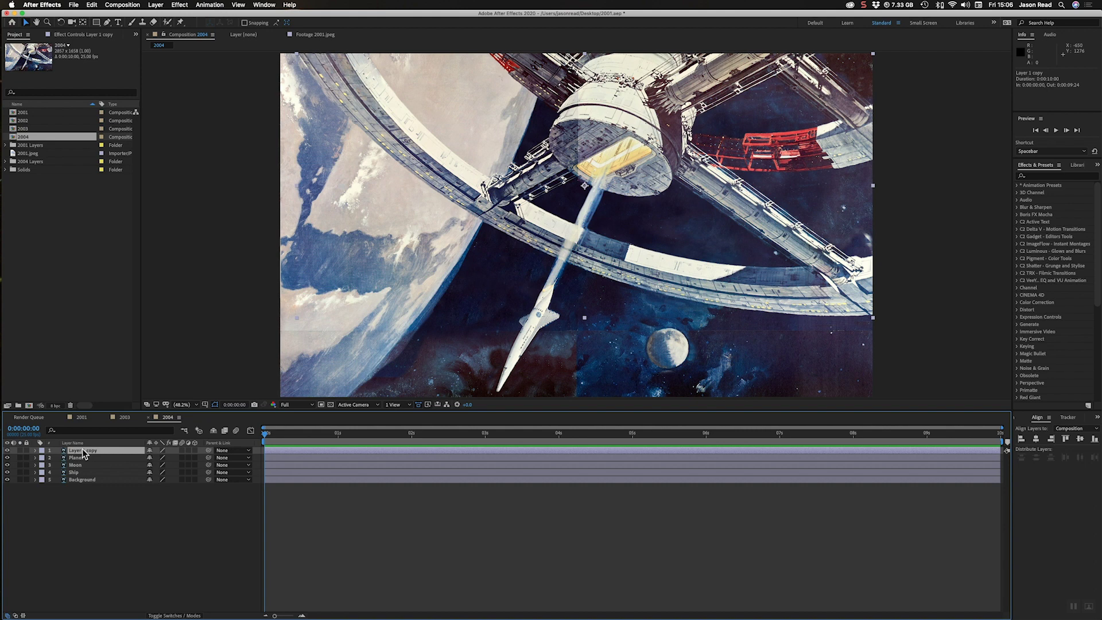
{"action": "key", "text": "Return"}
{"action": "type", "text": "Big Ship"}
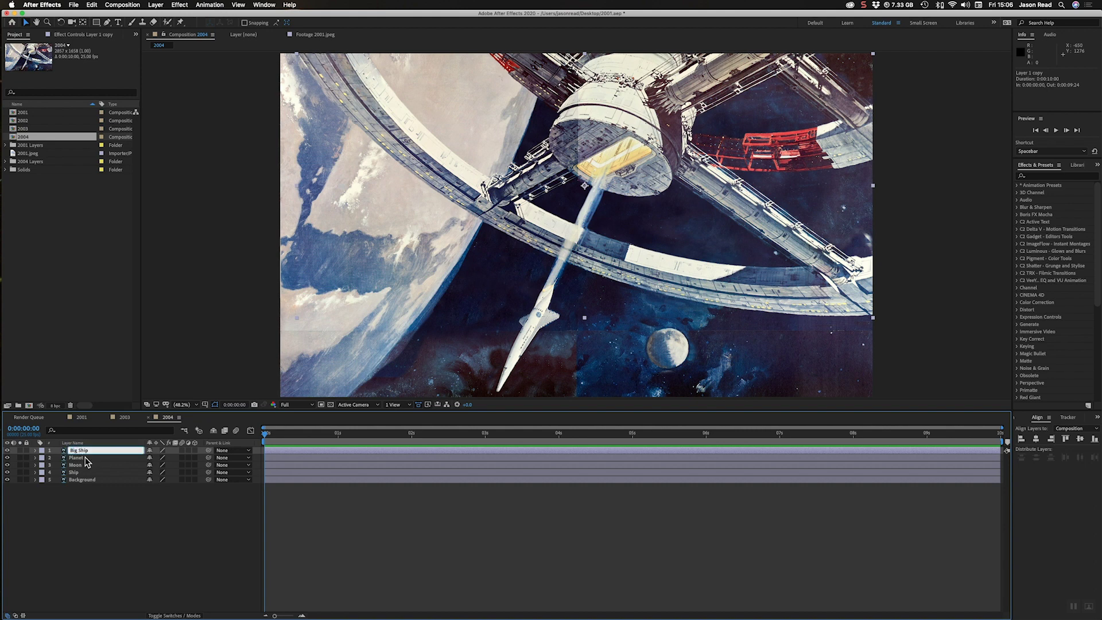
{"action": "left_click", "coordinate": [110, 534]}
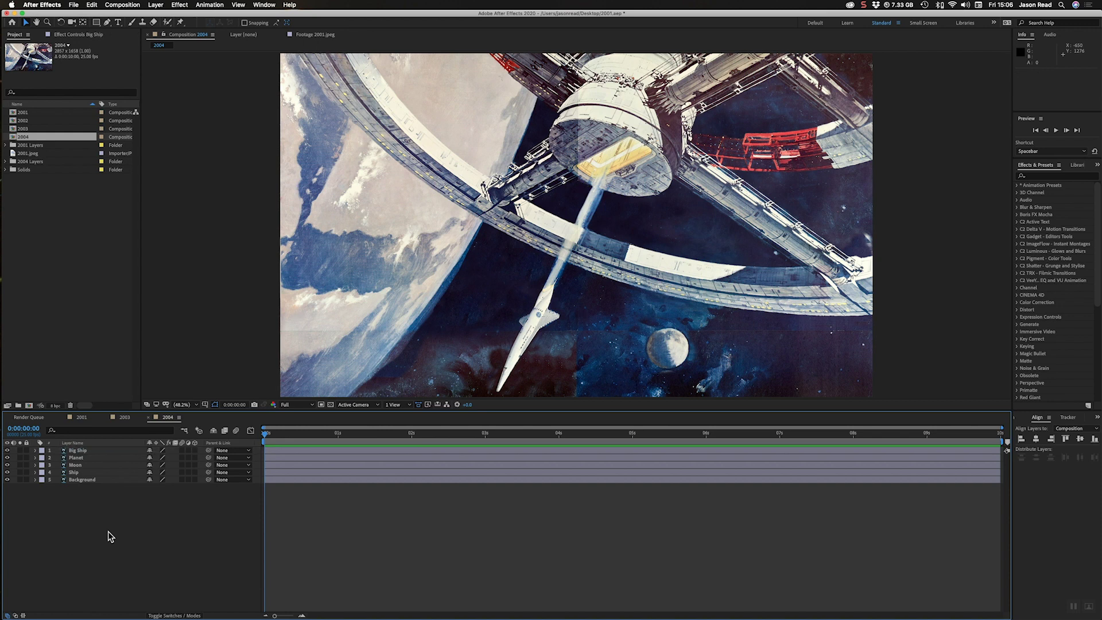
{"action": "left_click", "coordinate": [84, 453]}
{"action": "left_click", "coordinate": [136, 513]}
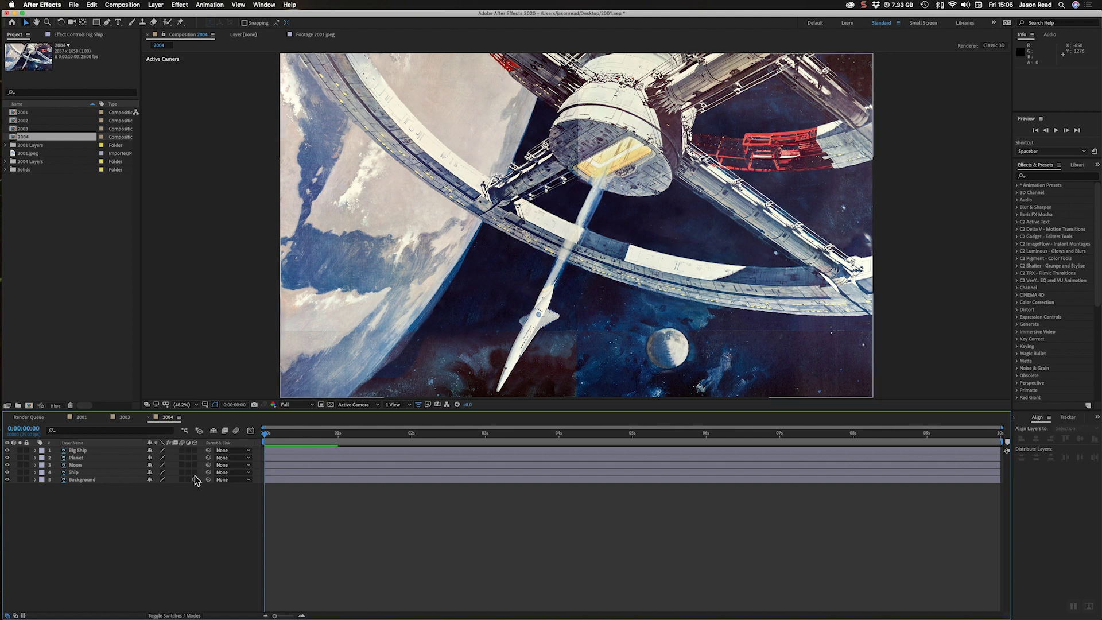
- Make all five layers 3D and duplicate the 2004 composition as 2005
{"action": "left_click_drag", "start_coordinate": [195, 480], "coordinate": [196, 455]}
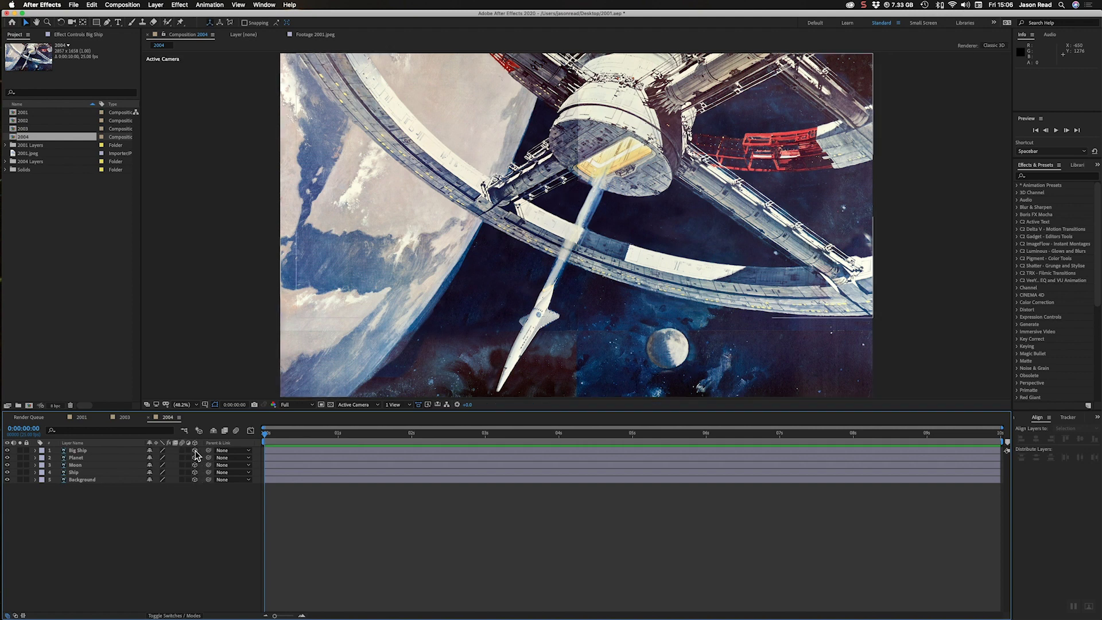
{"action": "left_click", "coordinate": [104, 341]}
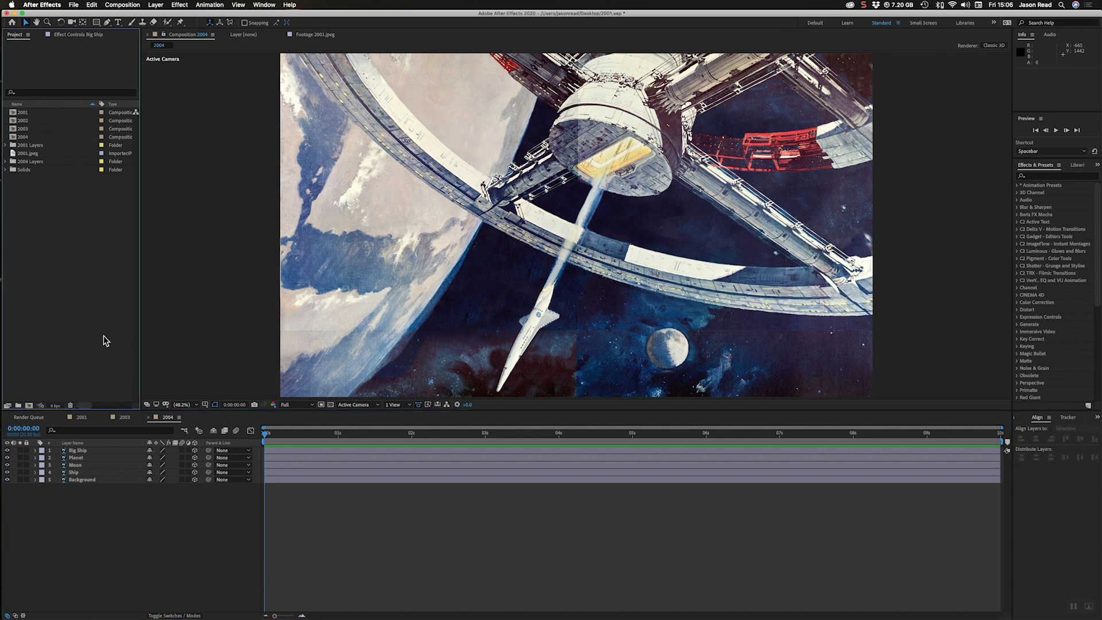
{"action": "left_click", "coordinate": [13, 138]}
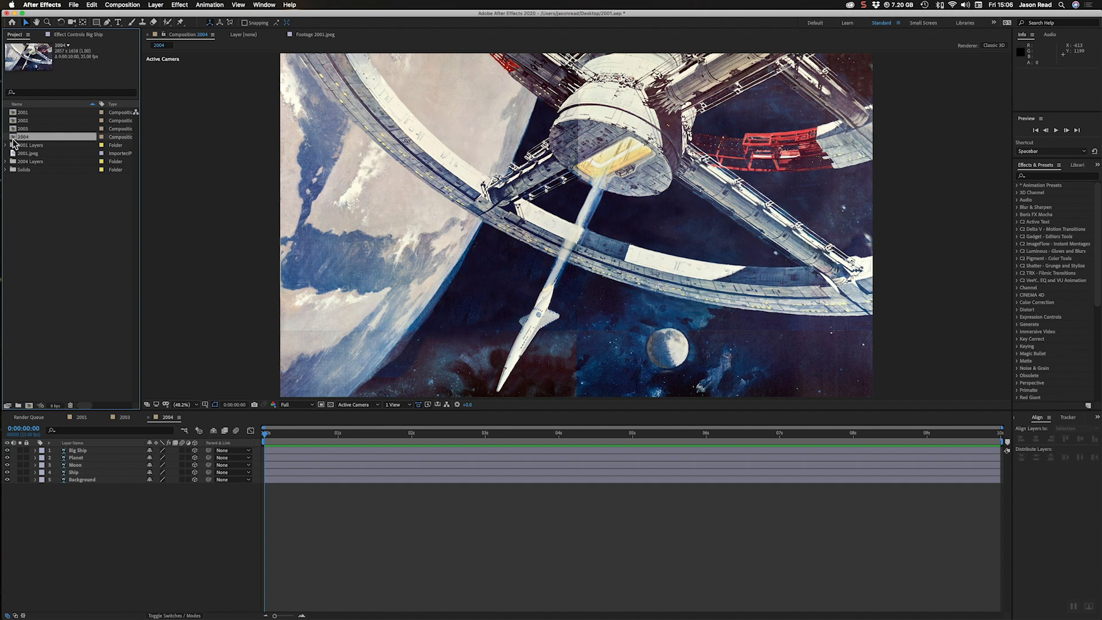
{"action": "key", "text": "super+d"}
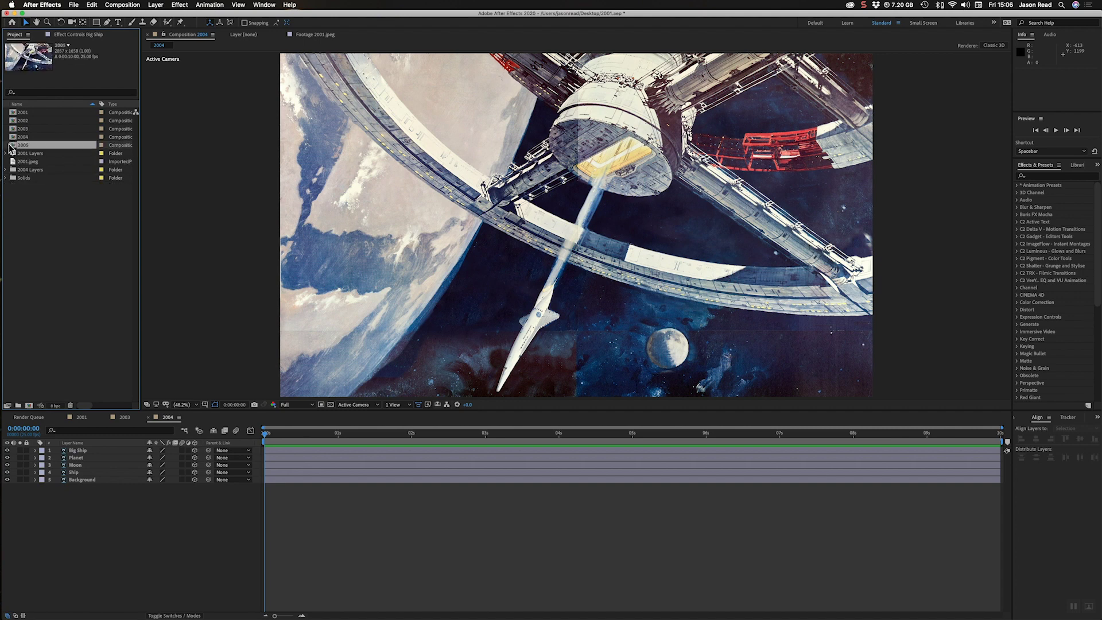
- Nest the 2005 comp at the bottom of the 2004 timeline and select its layer
{"action": "left_click_drag", "start_coordinate": [12, 148], "coordinate": [40, 514]}
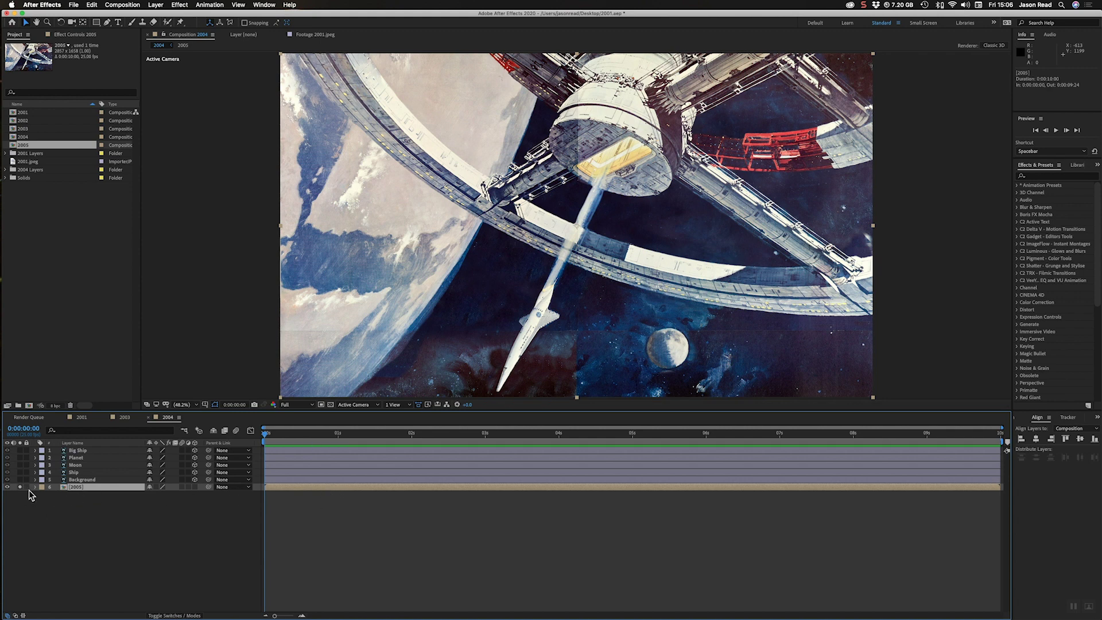
{"action": "left_click_drag", "start_coordinate": [289, 439], "coordinate": [262, 440]}
{"action": "left_click", "coordinate": [394, 479]}
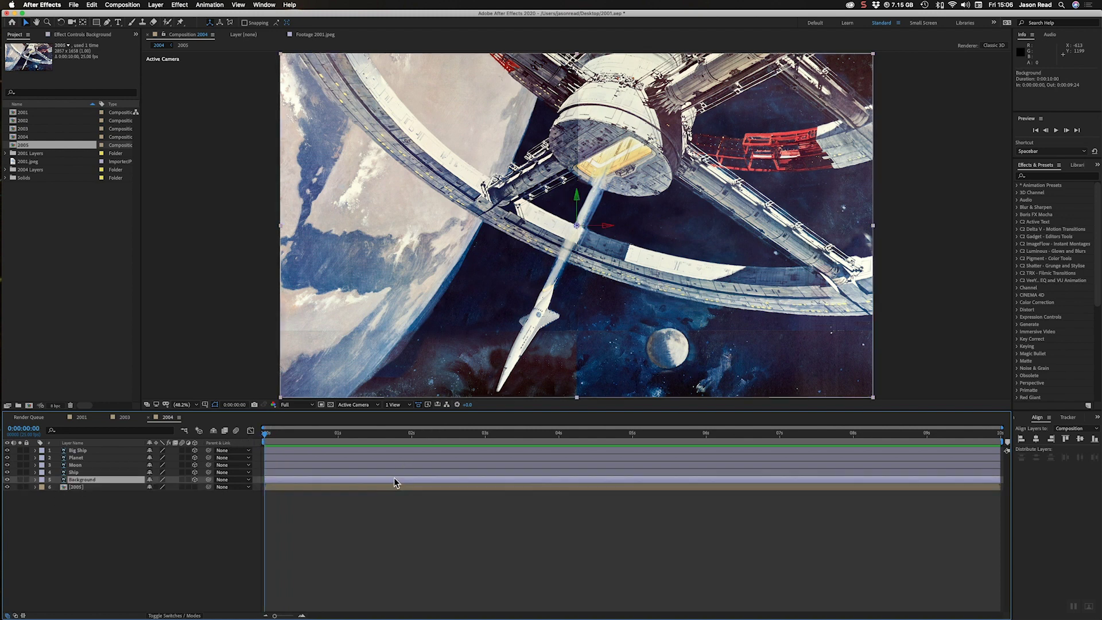
{"action": "left_click", "coordinate": [95, 487]}
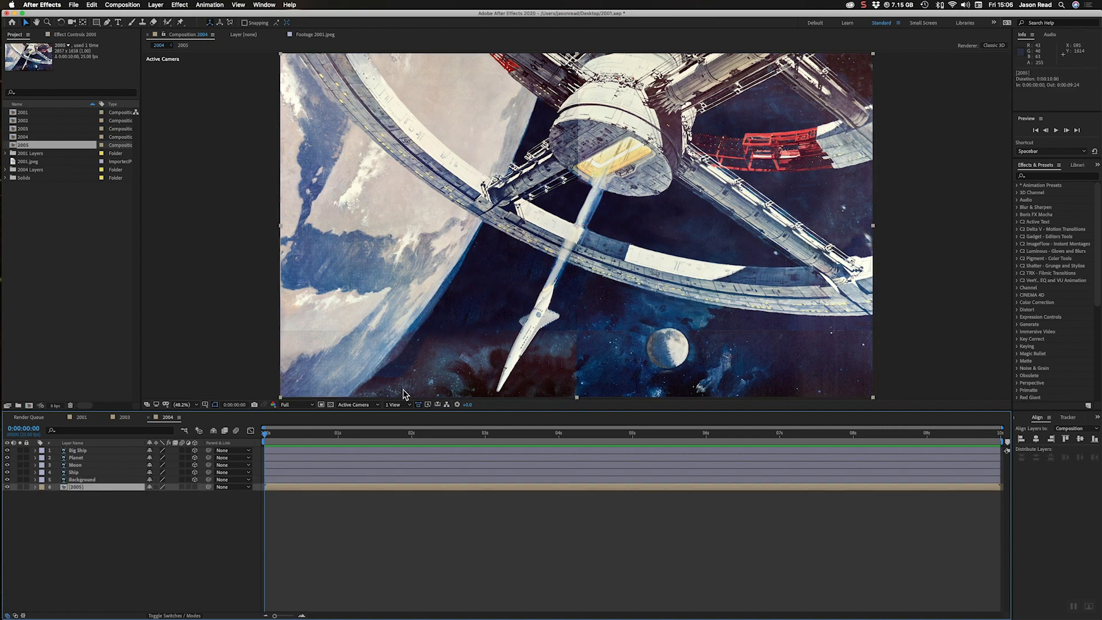
- In Custom View, push the Background layer back in Z depth
{"action": "left_click", "coordinate": [369, 406]}
{"action": "left_click", "coordinate": [359, 483]}
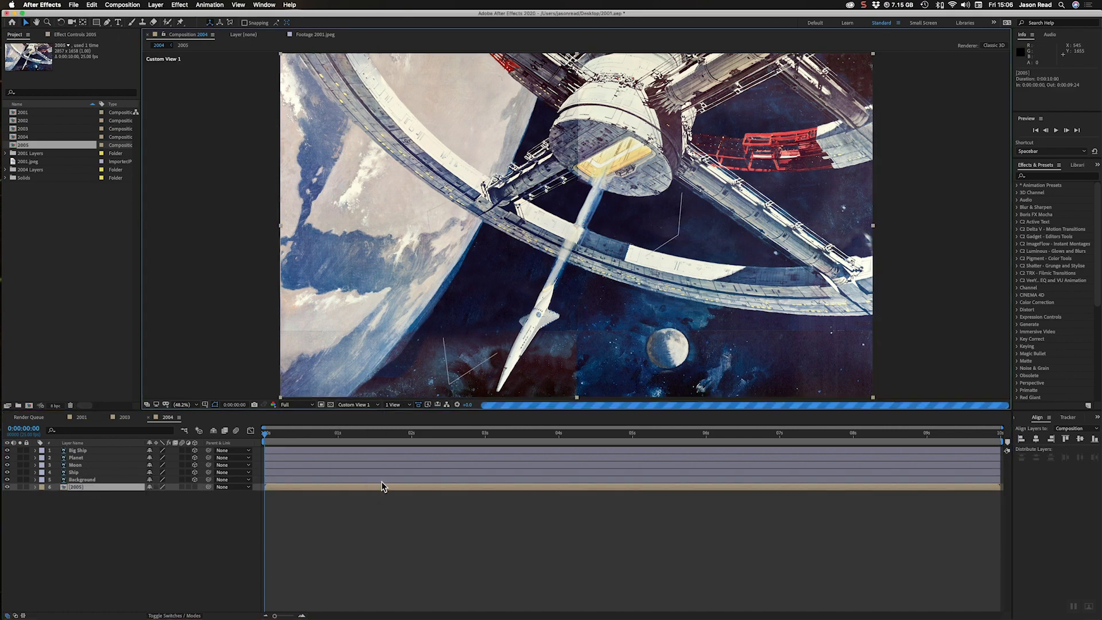
{"action": "left_click", "coordinate": [518, 479]}
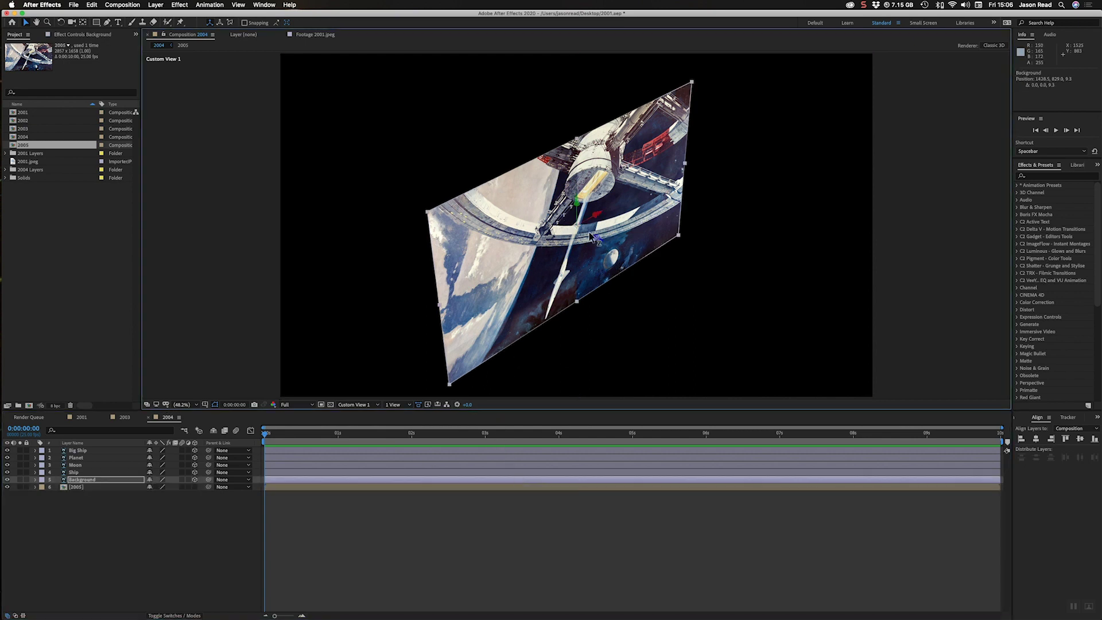
{"action": "left_click_drag", "start_coordinate": [599, 238], "coordinate": [271, 63]}
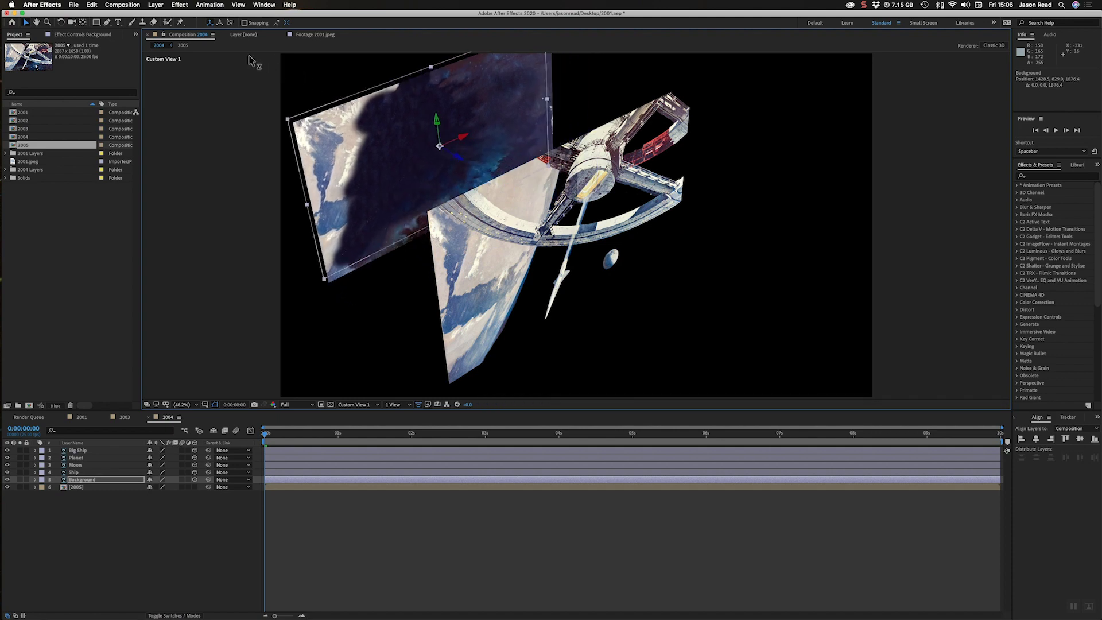
{"action": "left_click_drag", "start_coordinate": [250, 59], "coordinate": [248, 55]}
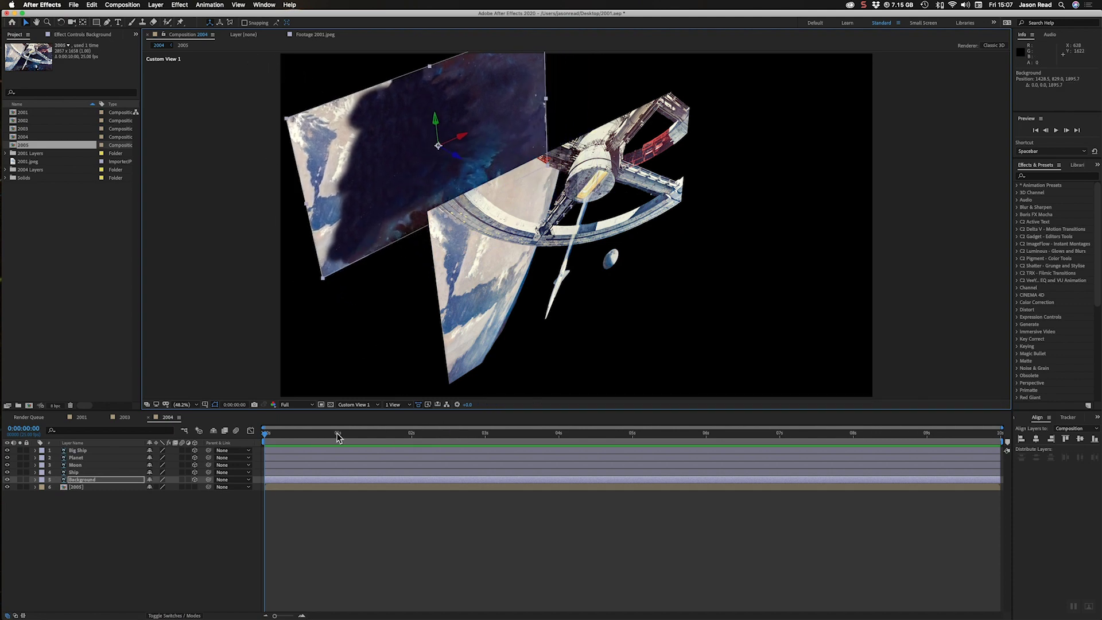
- Move the Moon back in depth and bring the Planet closer to the camera
{"action": "left_click", "coordinate": [96, 465]}
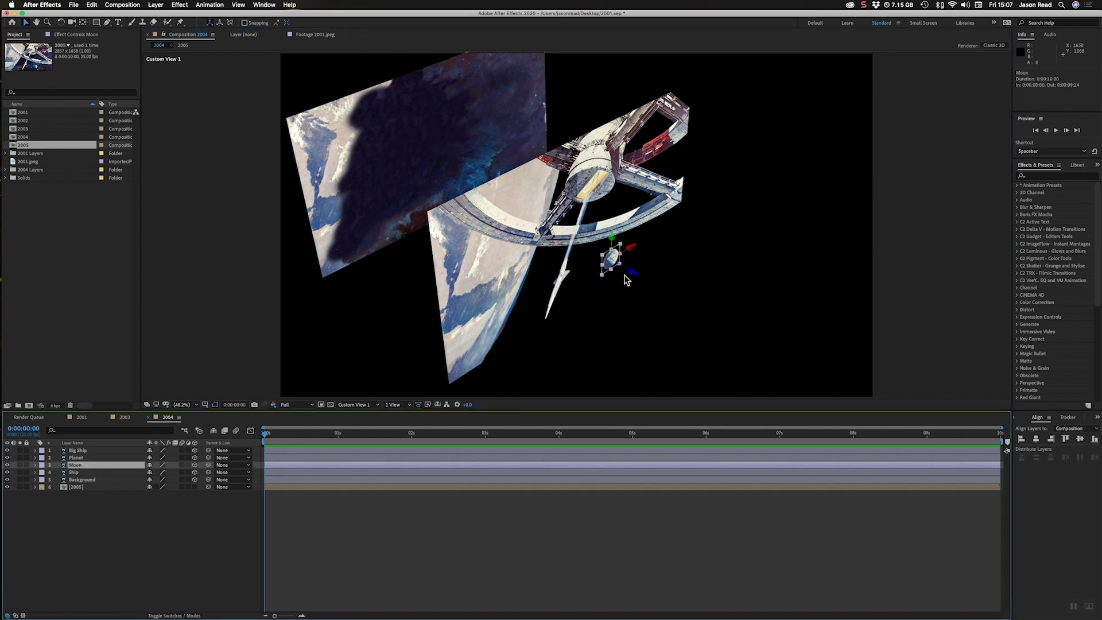
{"action": "left_click_drag", "start_coordinate": [634, 275], "coordinate": [427, 154]}
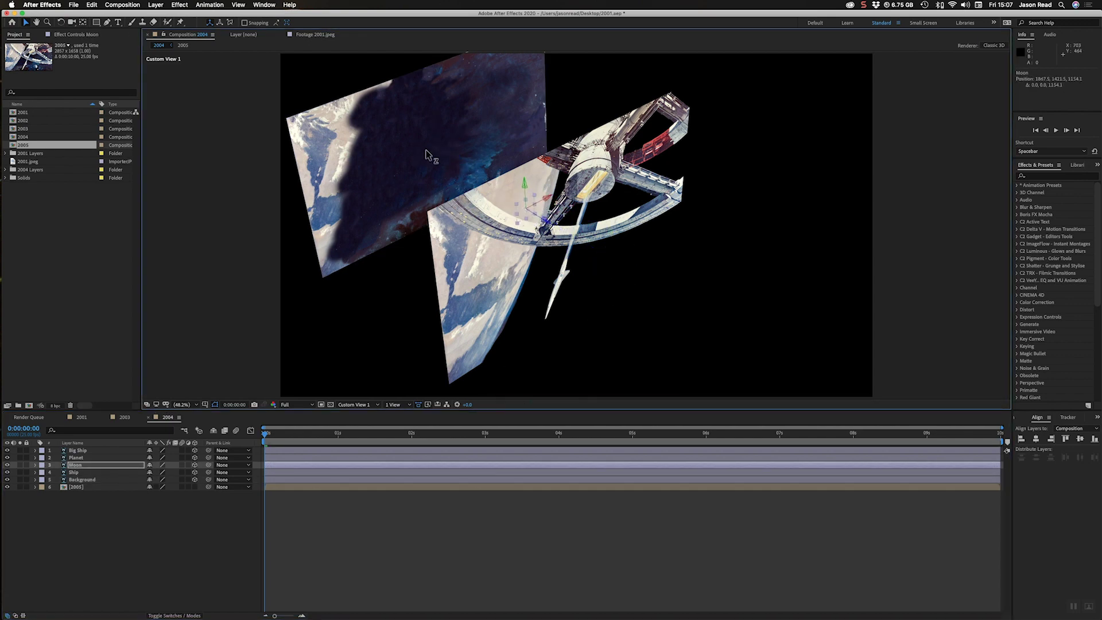
{"action": "left_click", "coordinate": [131, 459]}
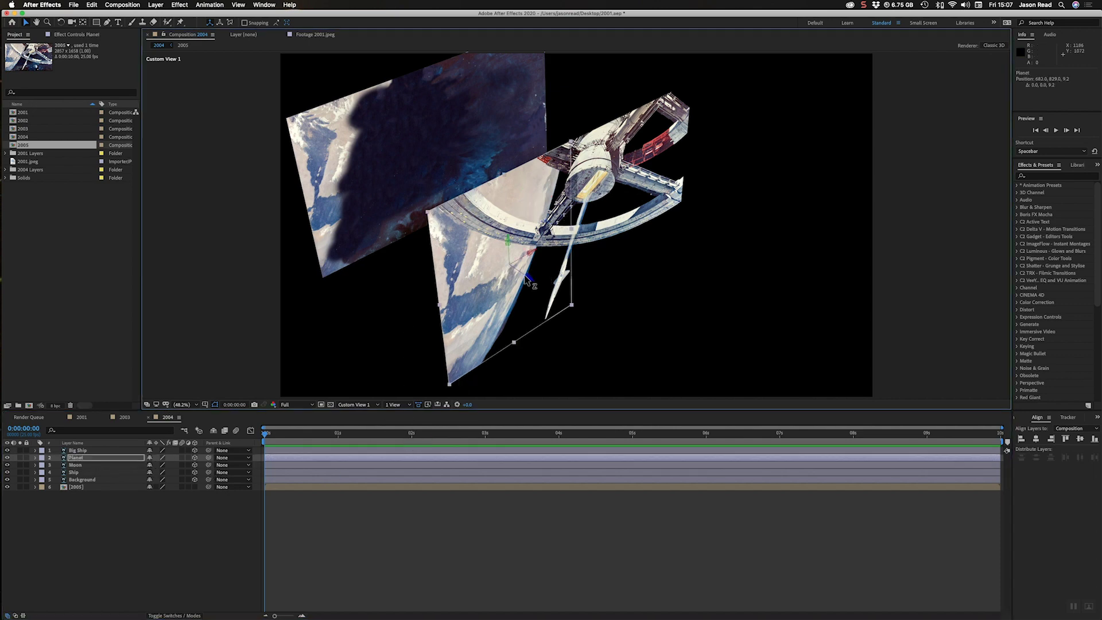
{"action": "left_click_drag", "start_coordinate": [528, 281], "coordinate": [369, 226]}
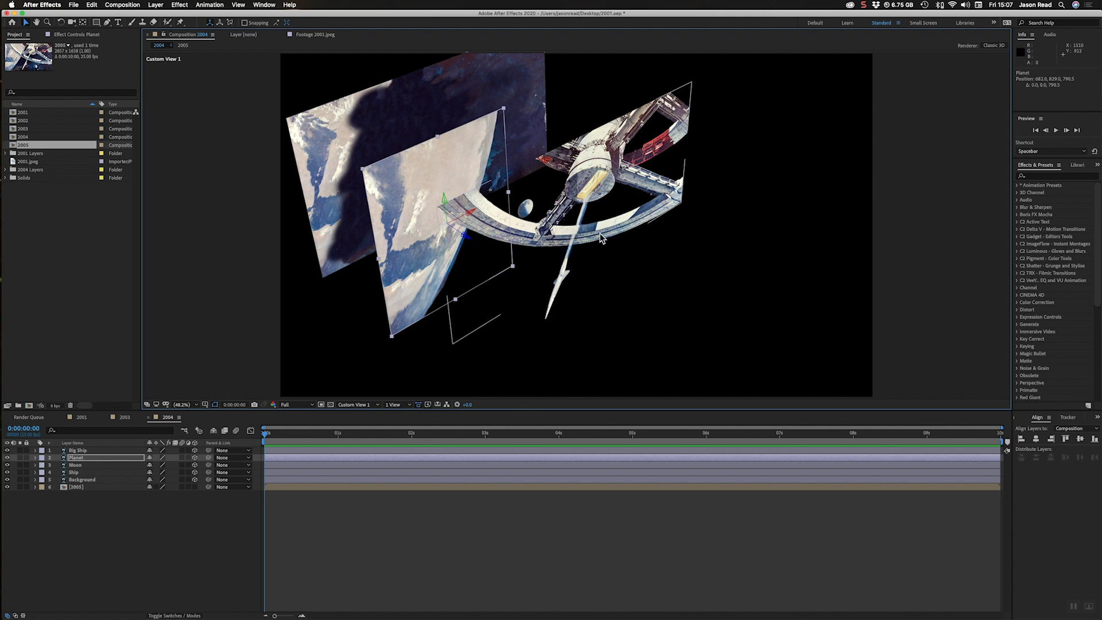
- Pull the Background plane toward the camera and shift the Planet further in depth
{"action": "left_click", "coordinate": [528, 211]}
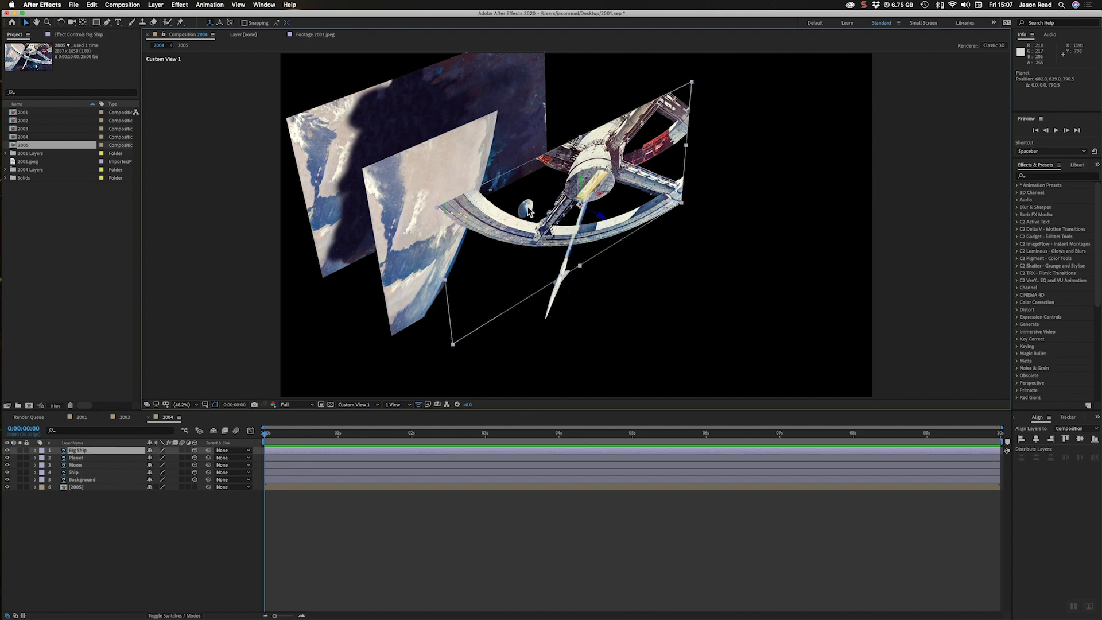
{"action": "left_click", "coordinate": [434, 116]}
{"action": "left_click_drag", "start_coordinate": [455, 158], "coordinate": [407, 217]}
{"action": "left_click", "coordinate": [407, 217]}
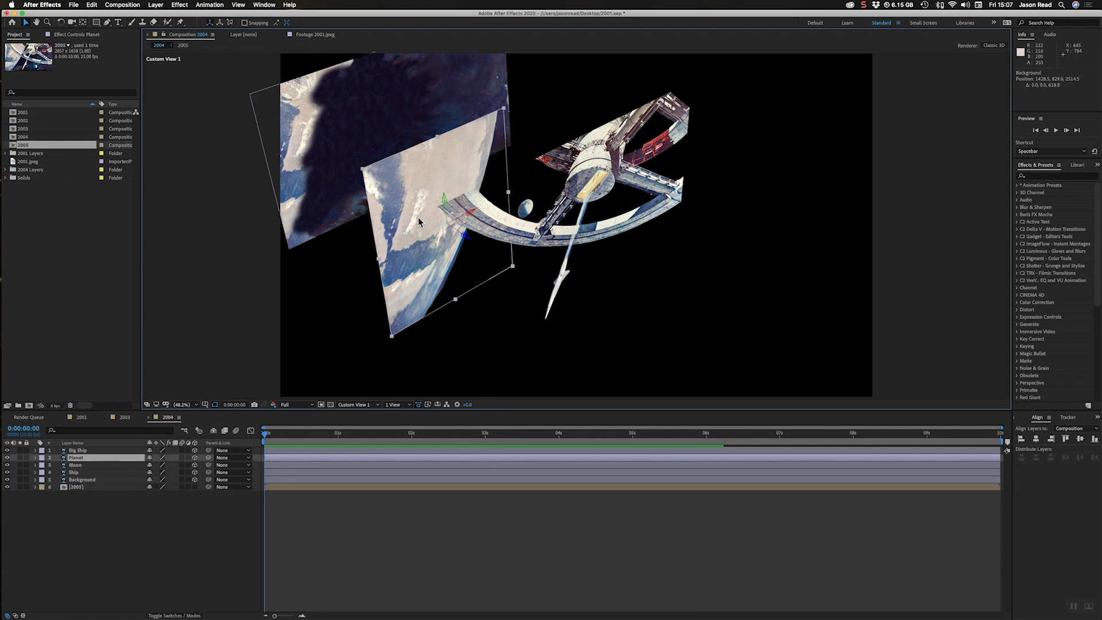
{"action": "left_click_drag", "start_coordinate": [470, 244], "coordinate": [386, 181]}
{"action": "left_click", "coordinate": [617, 533]}
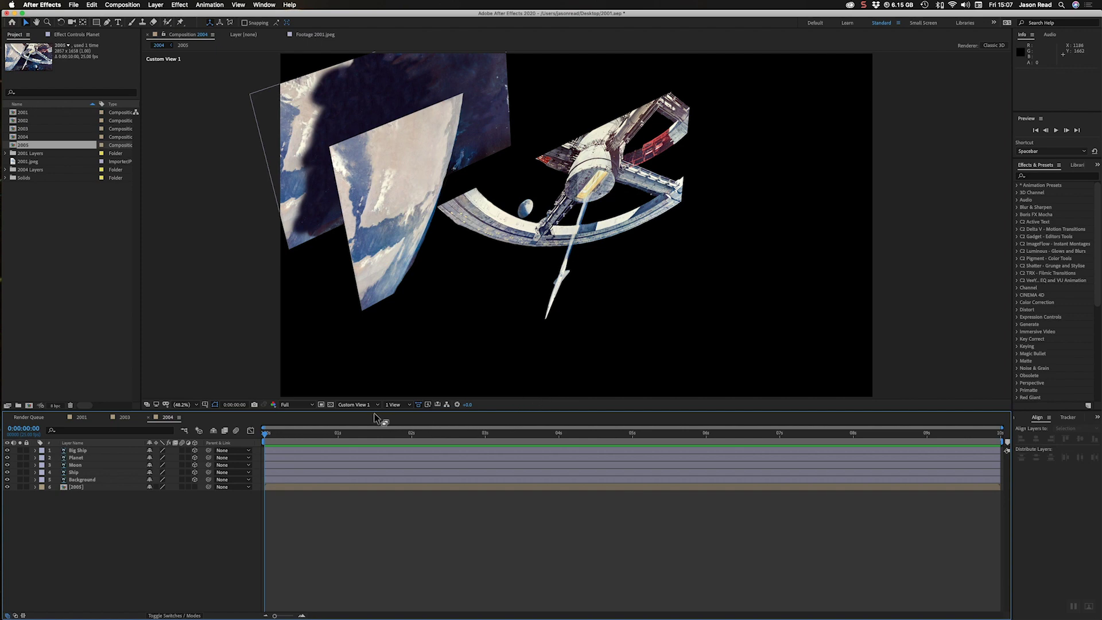
- Hide the 2005 reference layer and view the comp through Active Camera
{"action": "left_click", "coordinate": [7, 487]}
{"action": "left_click", "coordinate": [354, 404]}
{"action": "left_click", "coordinate": [357, 421]}
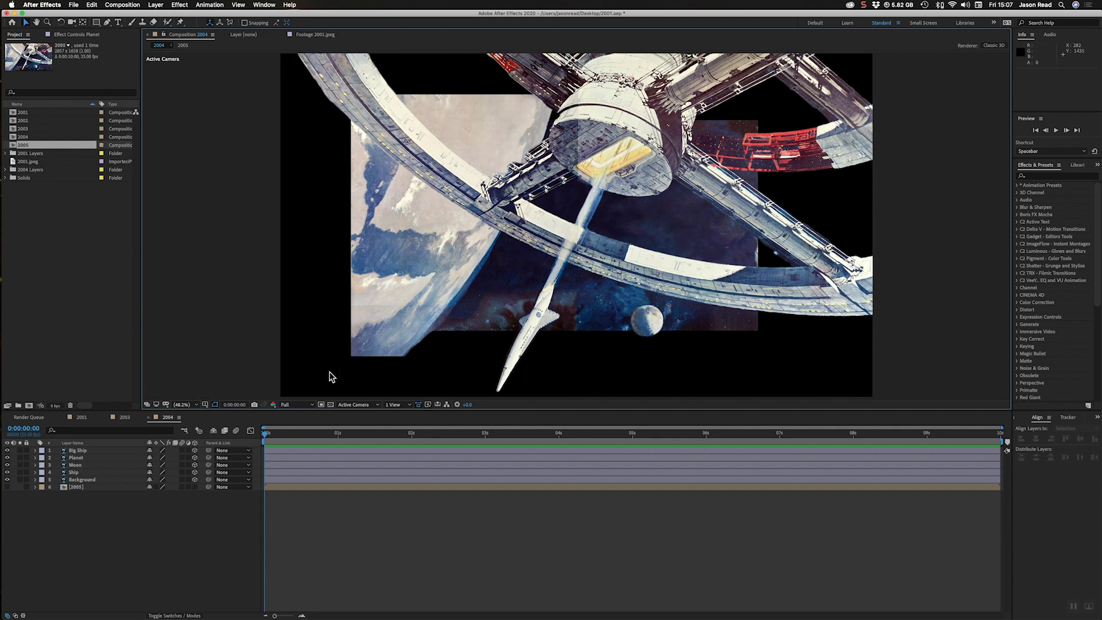
- Show the 2005 reference and move the Moon slightly down-right to match it
{"action": "left_click", "coordinate": [7, 487]}
{"action": "left_click", "coordinate": [287, 480]}
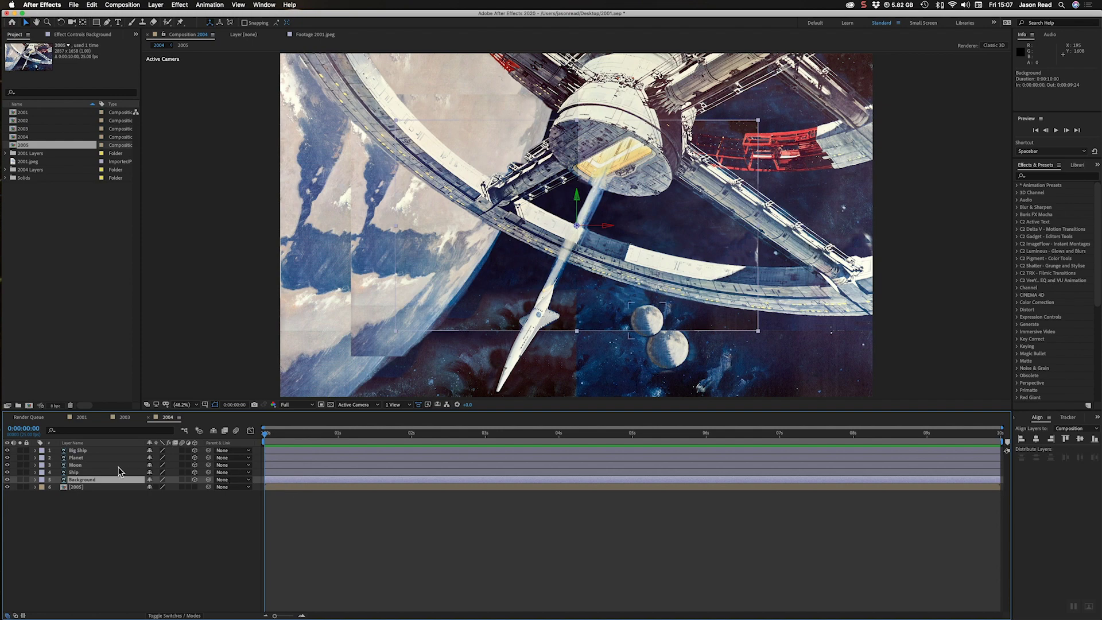
{"action": "left_click", "coordinate": [92, 464]}
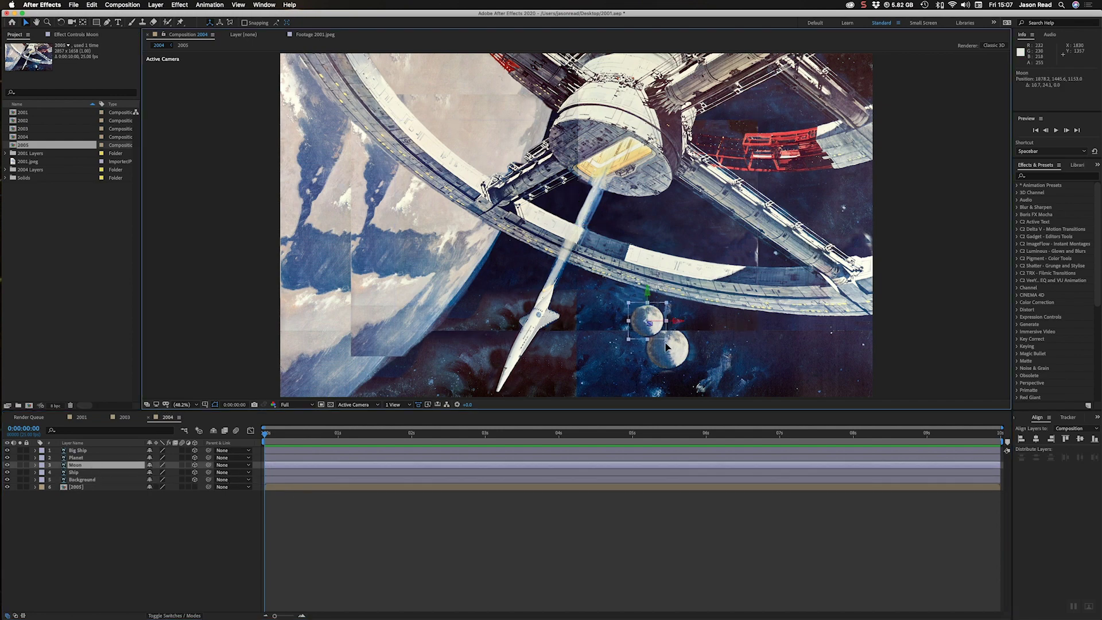
{"action": "left_click_drag", "start_coordinate": [652, 326], "coordinate": [679, 362]}
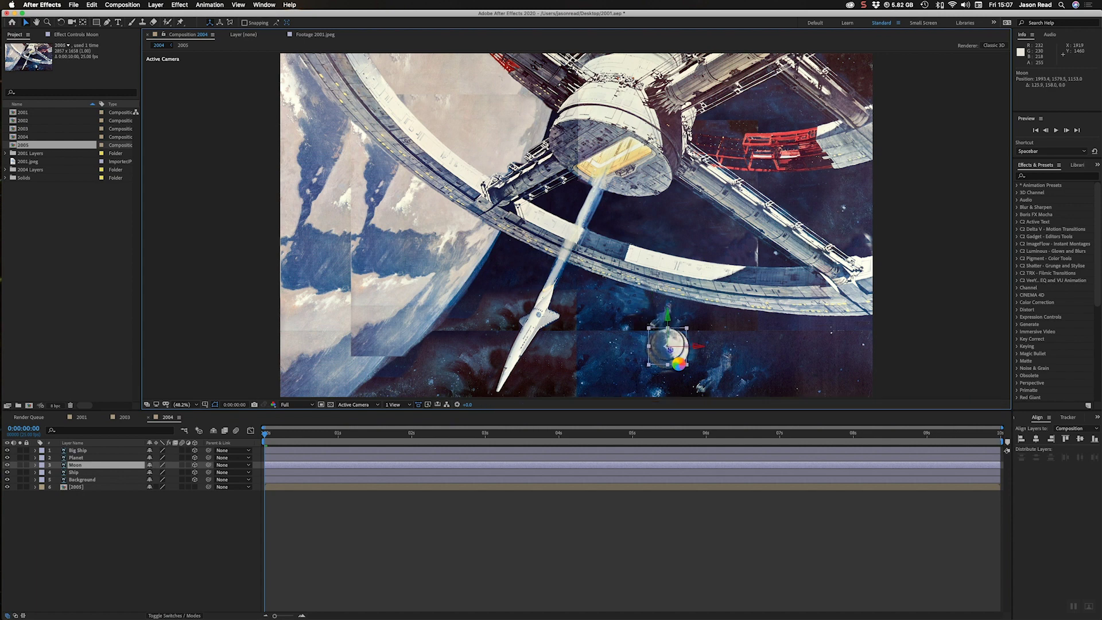
{"action": "left_click_drag", "start_coordinate": [680, 361], "coordinate": [681, 366]}
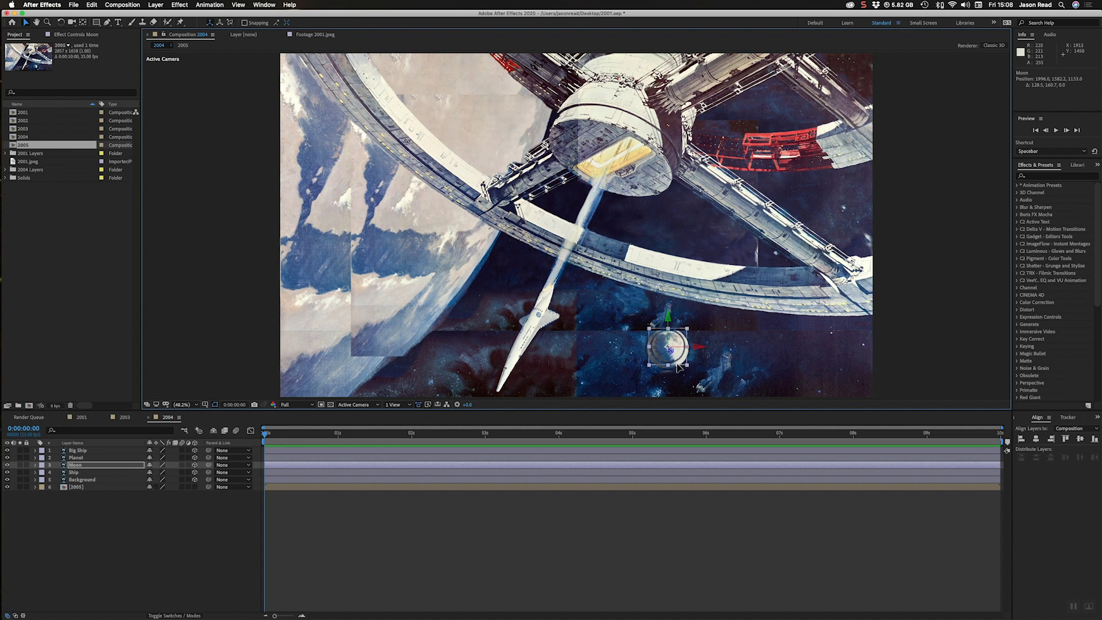
{"action": "mouse_move", "coordinate": [678, 366]}
{"action": "left_mouse_down"}
{"action": "mouse_move", "coordinate": [693, 325]}
{"action": "mouse_move", "coordinate": [681, 359]}
{"action": "left_mouse_up"}
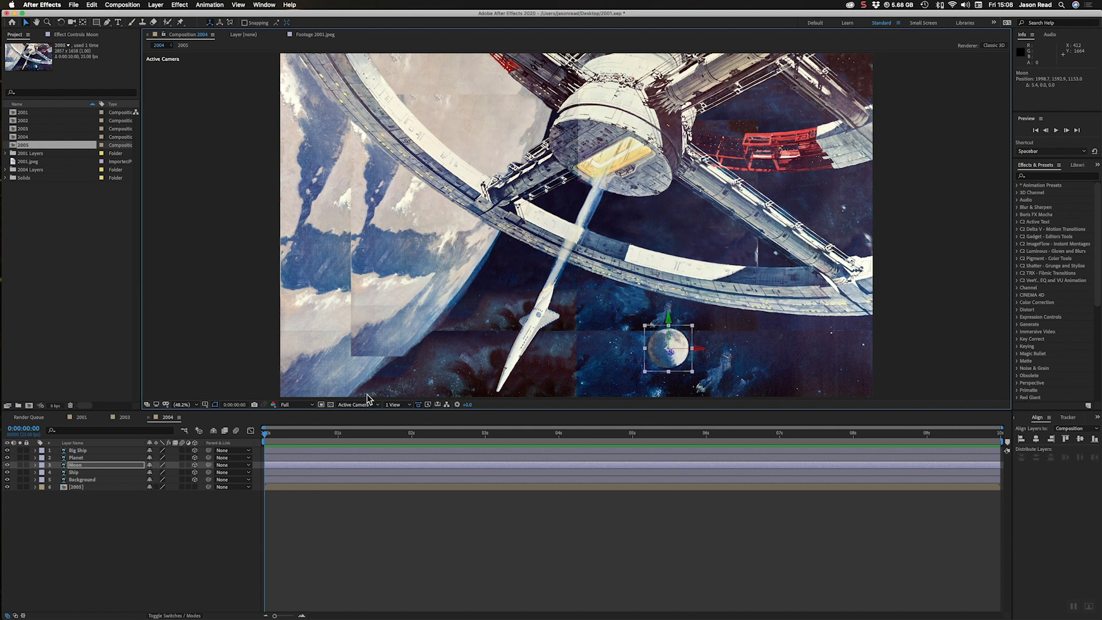
- Scale the Planet to 118% and shift it left, then scale Background to 148%
{"action": "left_click", "coordinate": [366, 331]}
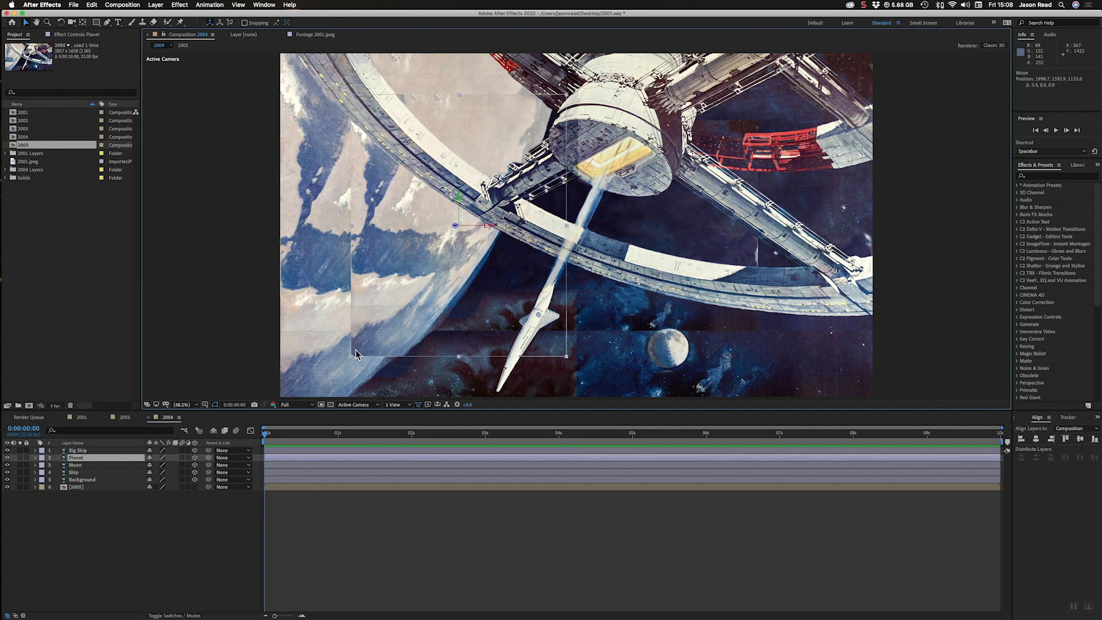
{"action": "left_click_drag", "start_coordinate": [351, 357], "coordinate": [299, 400]}
{"action": "left_click_drag", "start_coordinate": [359, 366], "coordinate": [317, 365]}
{"action": "key", "text": "shift+Right"}
{"action": "key", "text": "shift+Right"}
{"action": "key", "text": "shift+Right"}
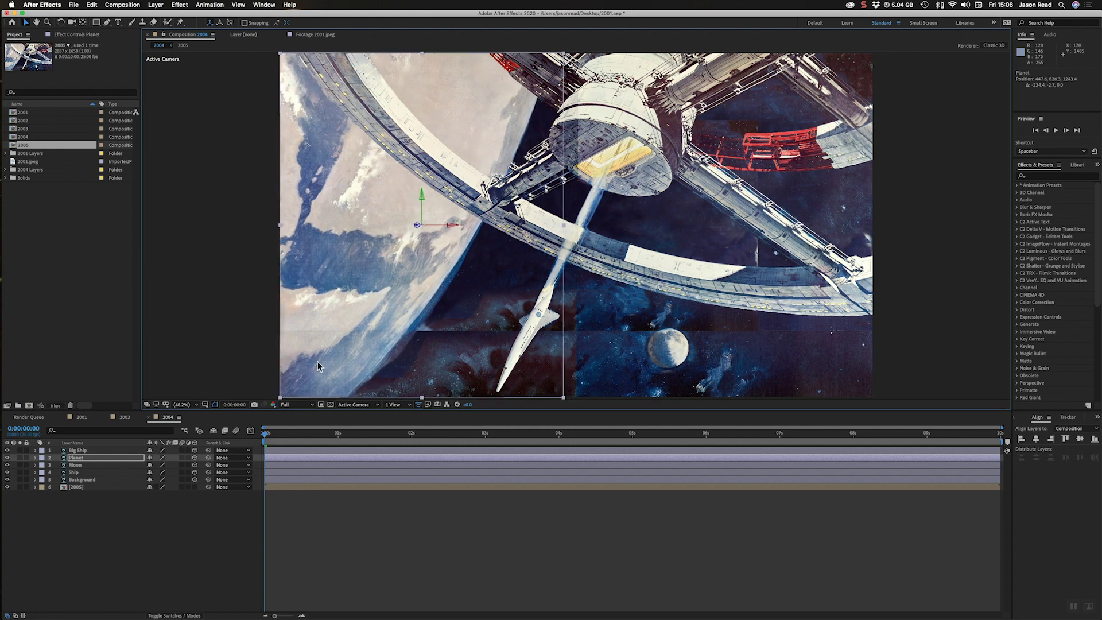
{"action": "left_click", "coordinate": [482, 522]}
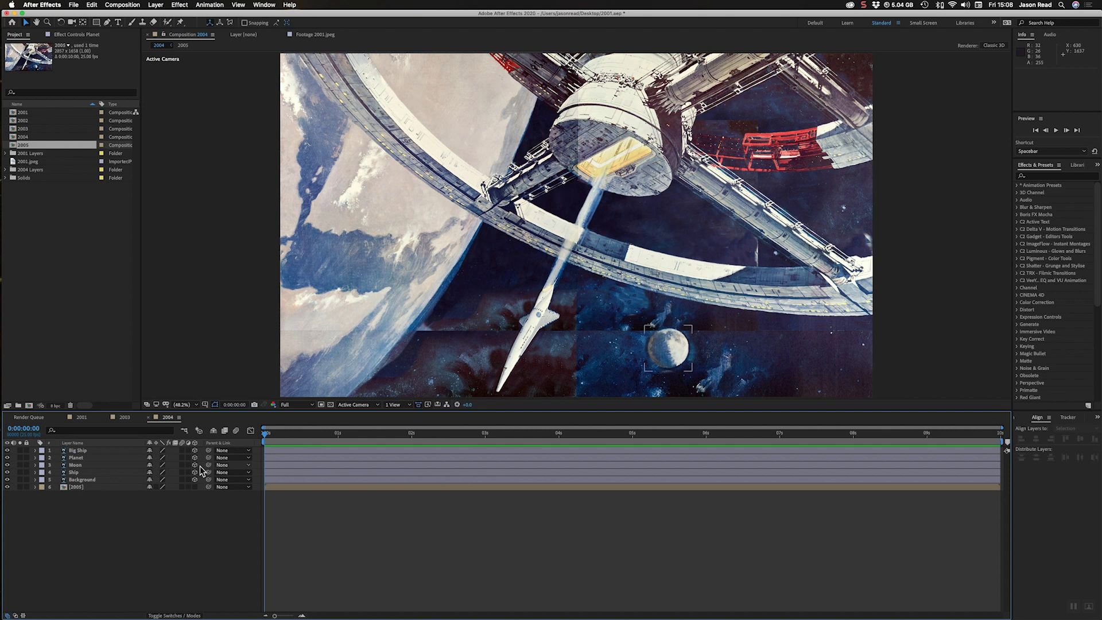
{"action": "left_click", "coordinate": [613, 362]}
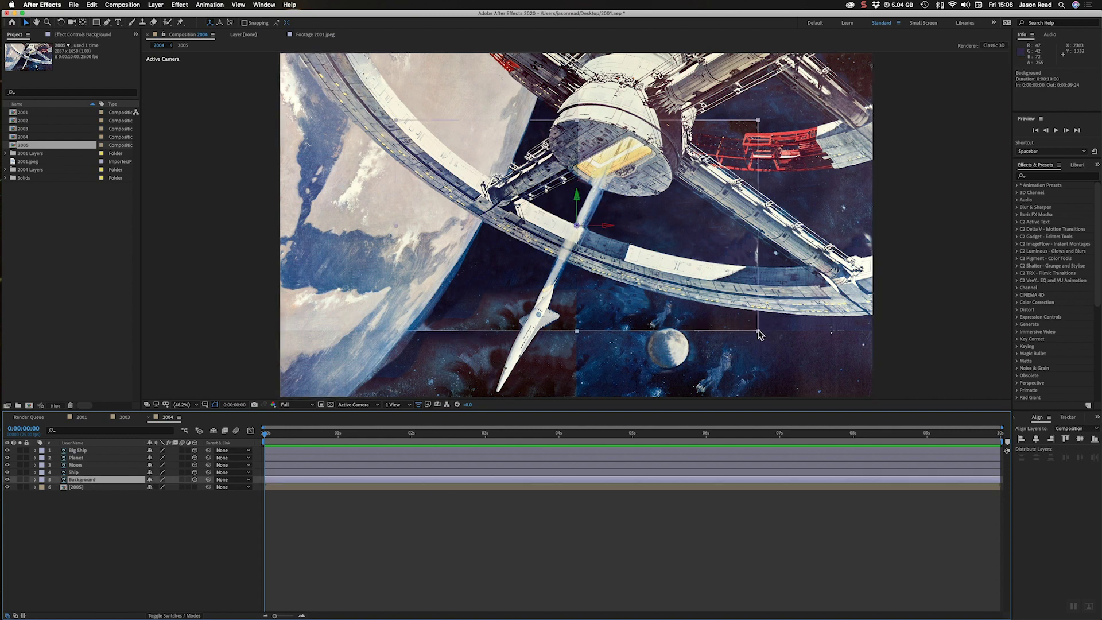
{"action": "left_click_drag", "start_coordinate": [759, 333], "coordinate": [873, 407]}
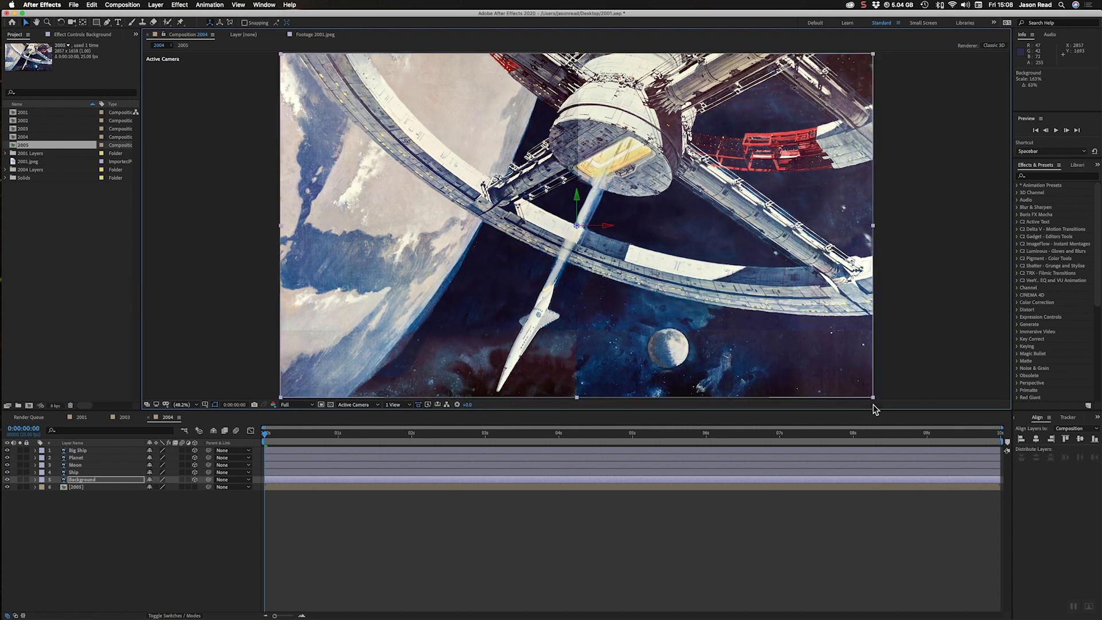
- Delete the 2005 reference layer and inspect the layers in Custom View 1
{"action": "left_click", "coordinate": [576, 486]}
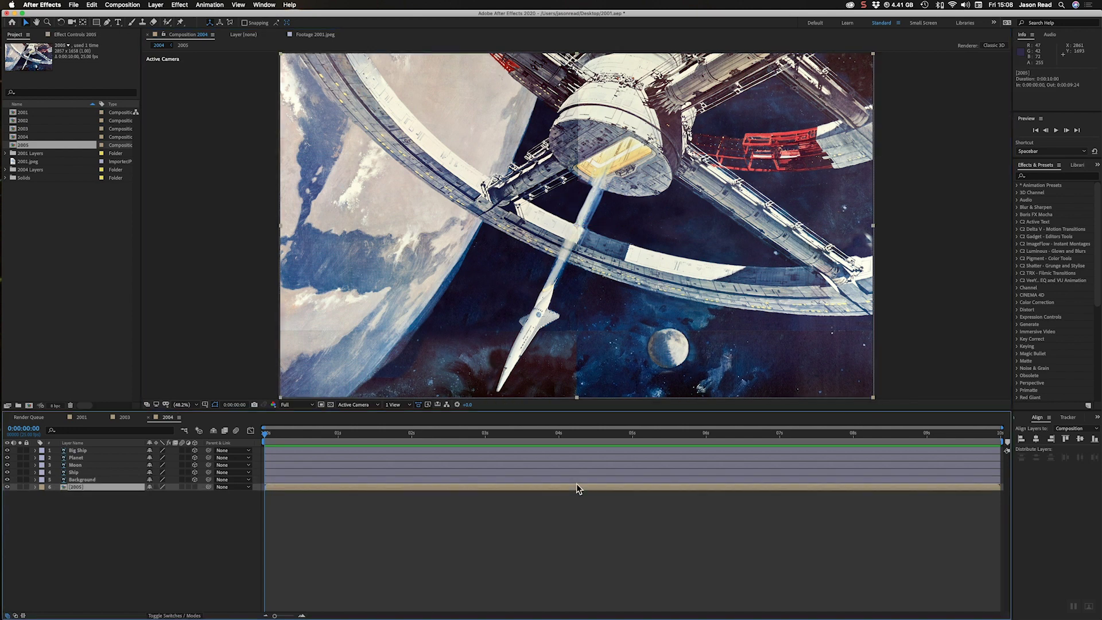
{"action": "key", "text": "Delete"}
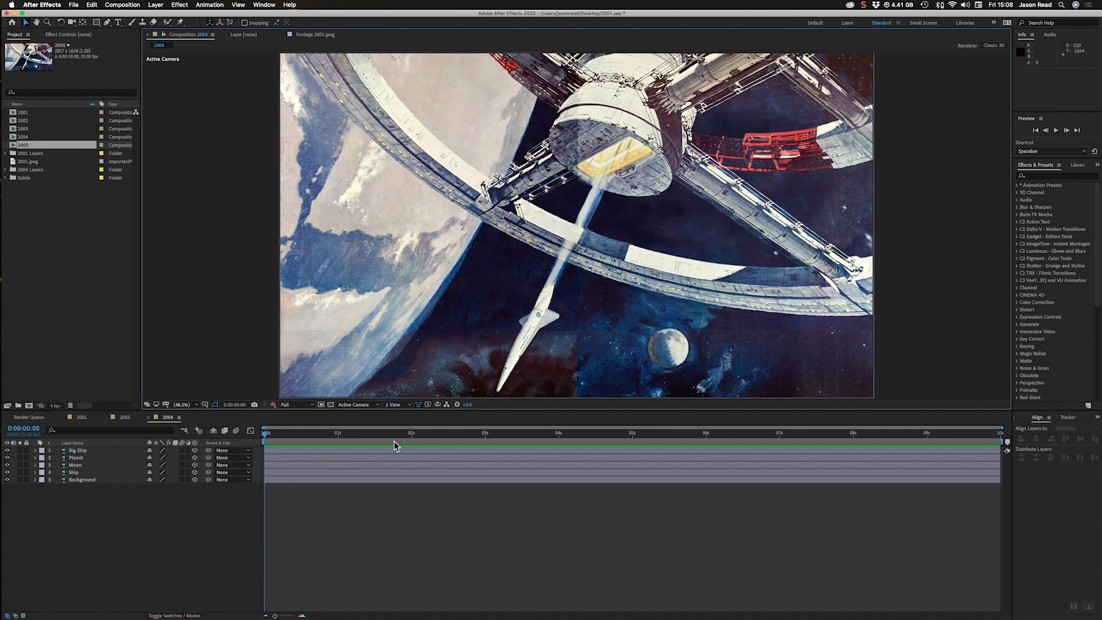
{"action": "left_click", "coordinate": [374, 409]}
{"action": "left_click", "coordinate": [370, 485]}
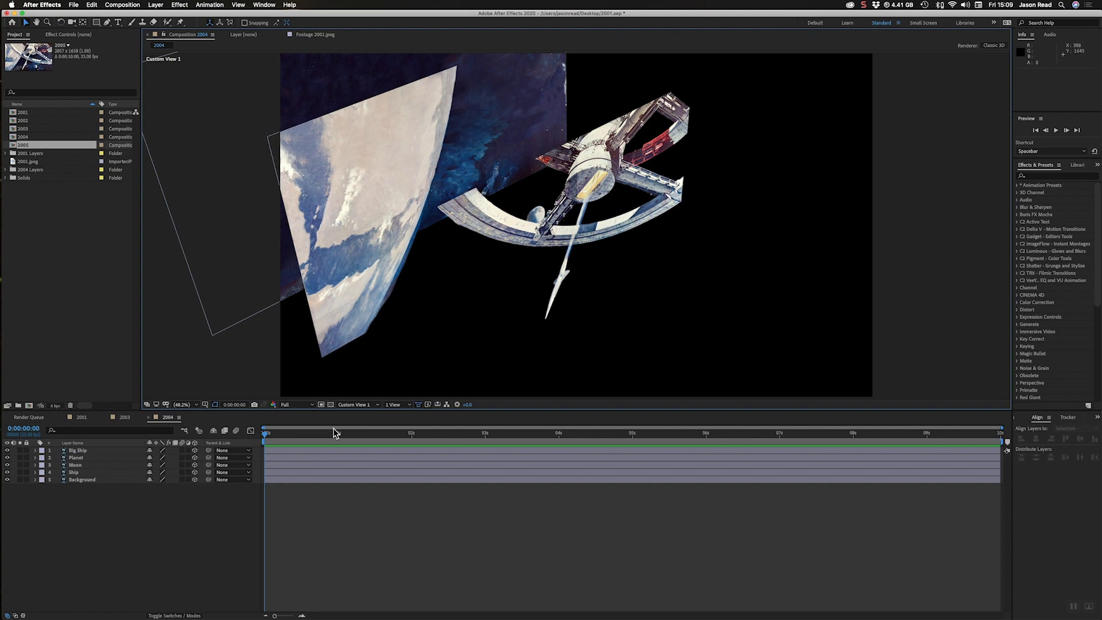
- Return the viewer to Active Camera
{"action": "left_click", "coordinate": [355, 405]}
{"action": "left_click", "coordinate": [356, 418]}
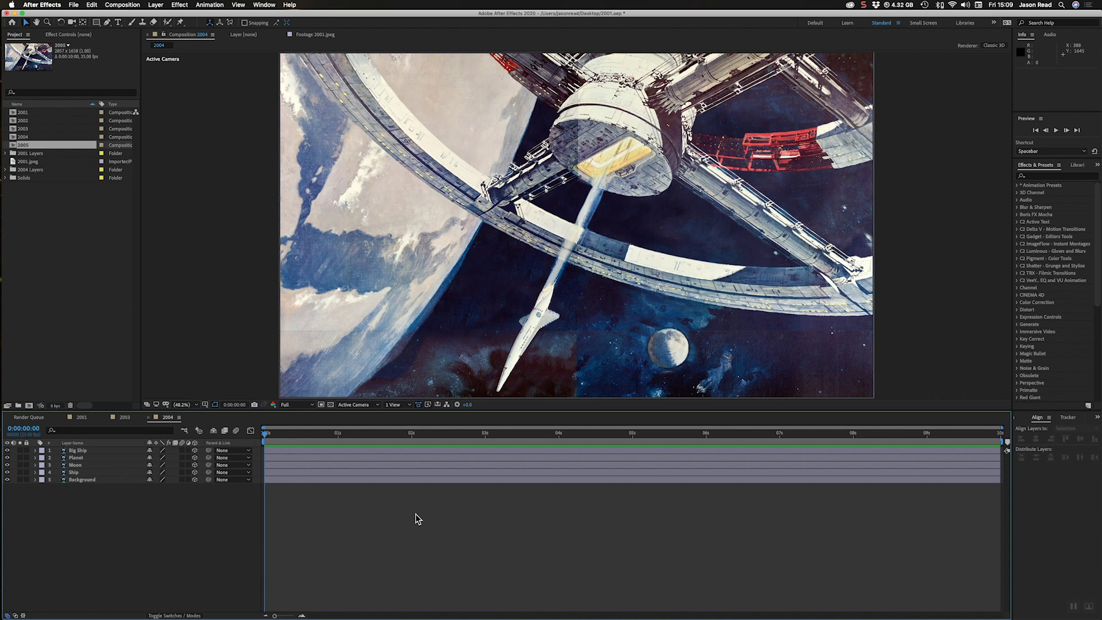
{"action": "left_click", "coordinate": [150, 5]}
{"action": "mouse_move", "coordinate": [141, 6]}
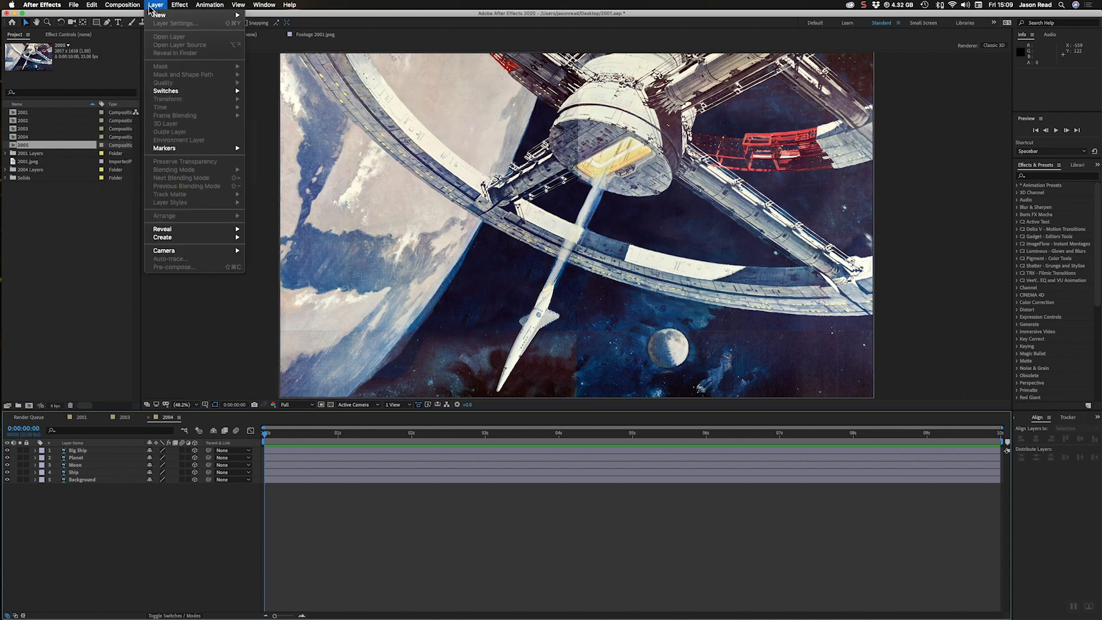
- Create a Camera 1 layer with the default camera settings
{"action": "left_click", "coordinate": [257, 42]}
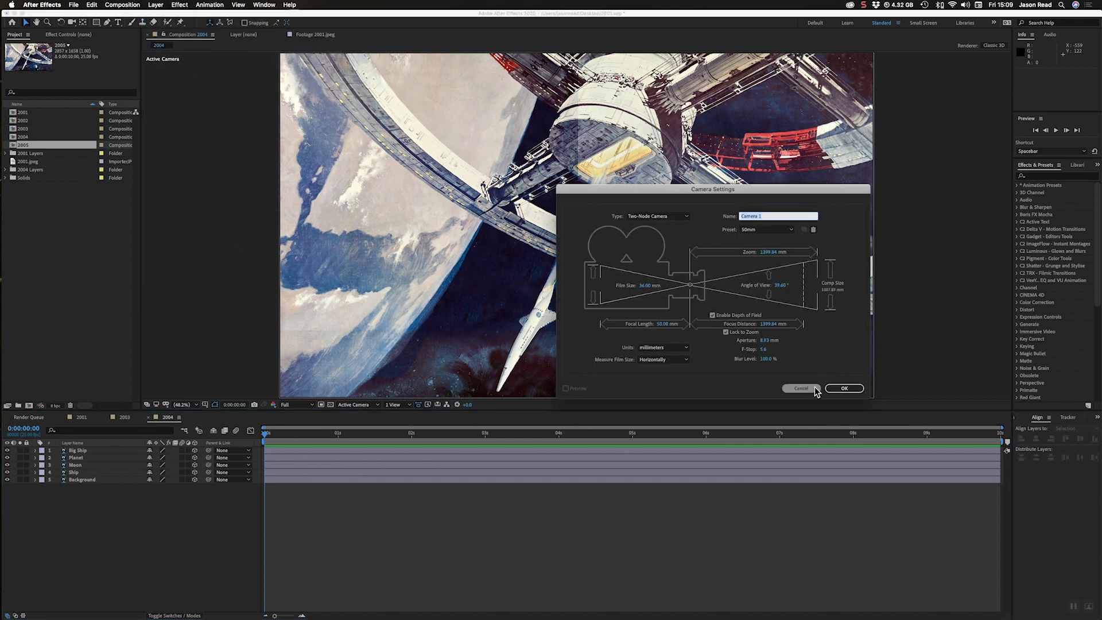
{"action": "left_click", "coordinate": [844, 388]}
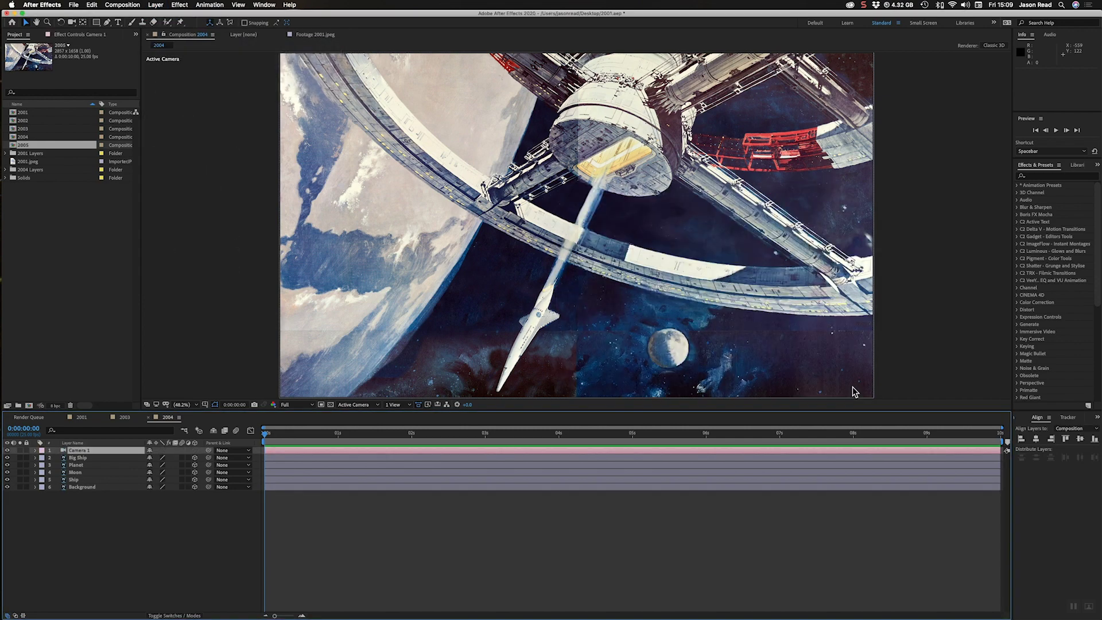
{"action": "left_click", "coordinate": [155, 4]}
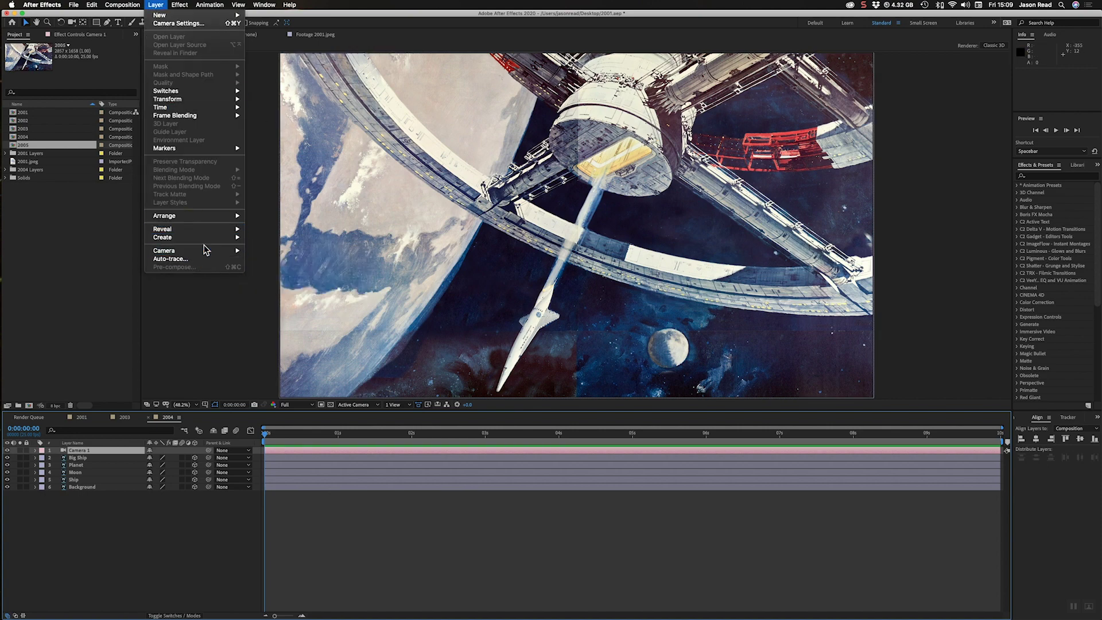
- Add an orbit null for Camera 1 and set Position and X/Y/Z Rotation keyframes
{"action": "mouse_move", "coordinate": [238, 250]}
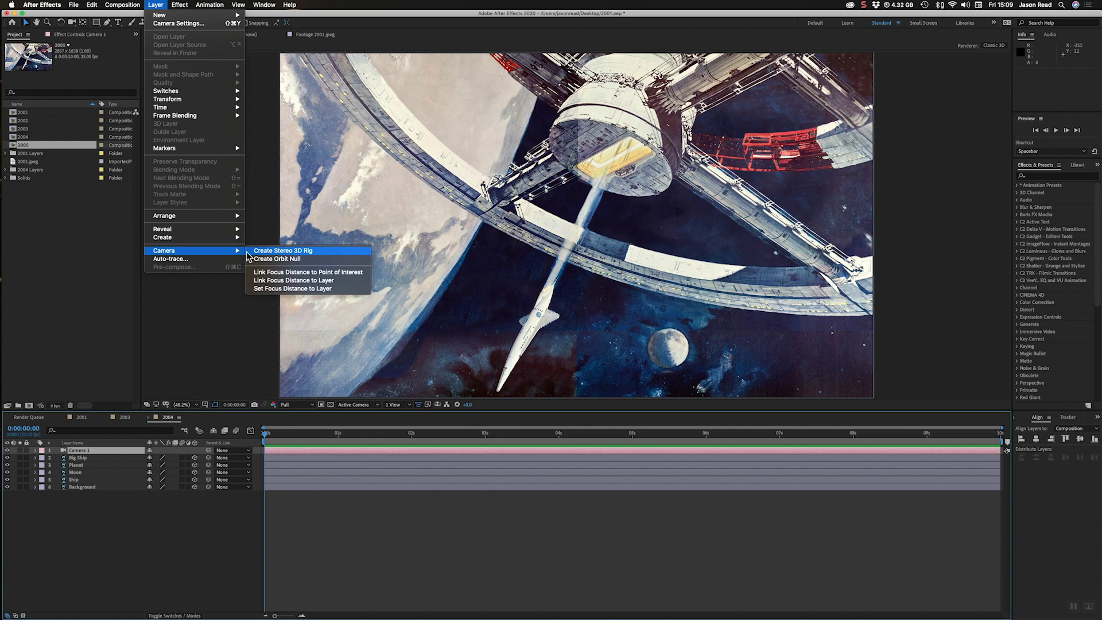
{"action": "left_click", "coordinate": [274, 259]}
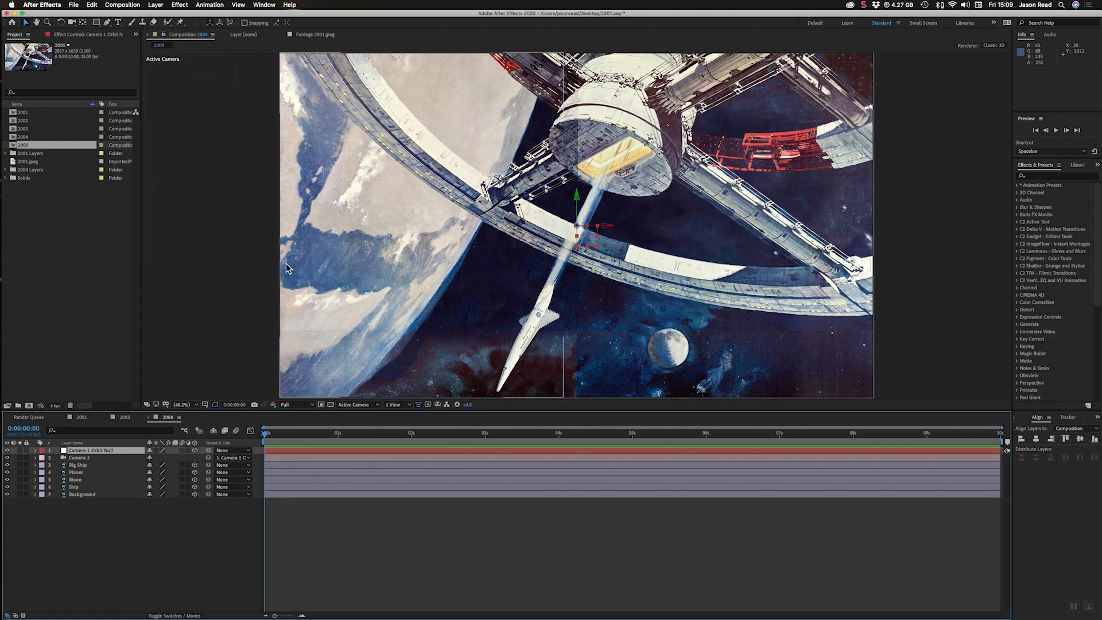
{"action": "key", "text": "p"}
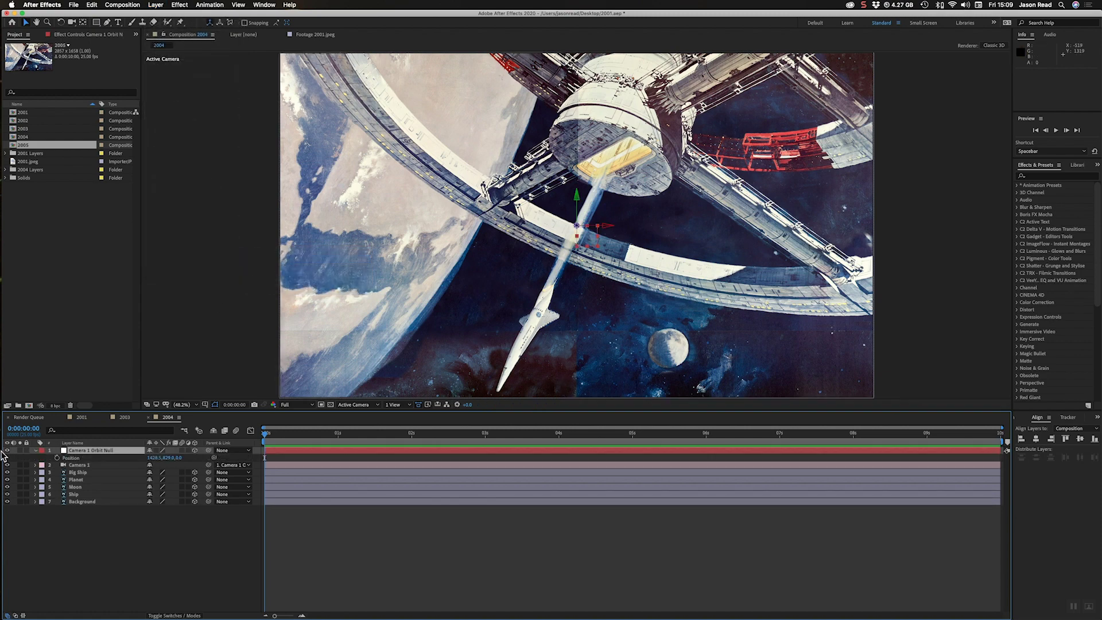
{"action": "left_click", "coordinate": [36, 451]}
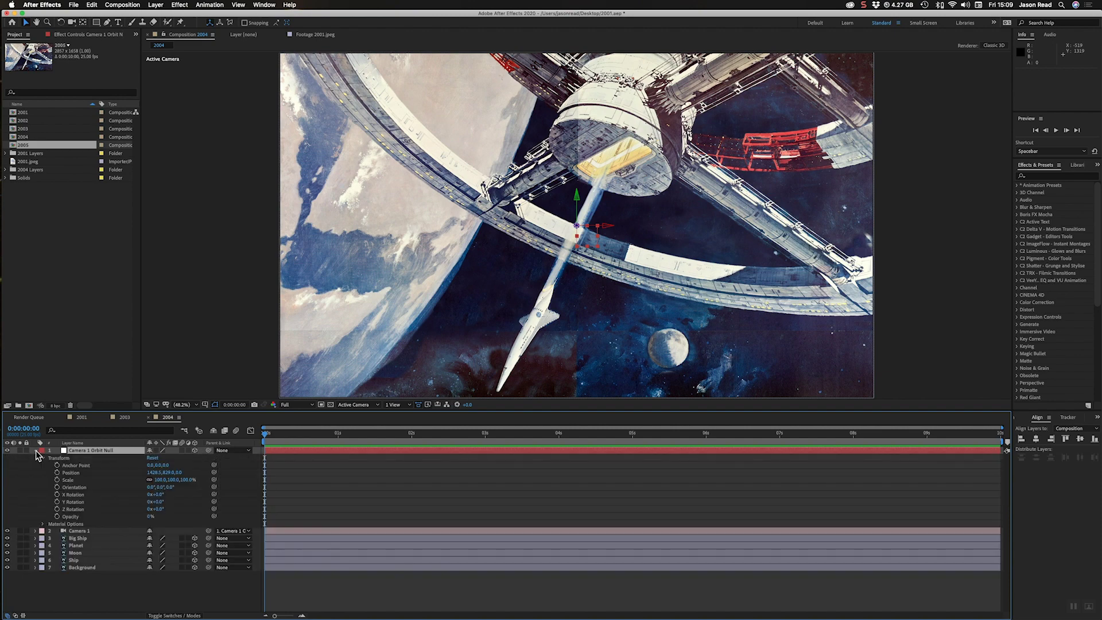
{"action": "left_click", "coordinate": [57, 472]}
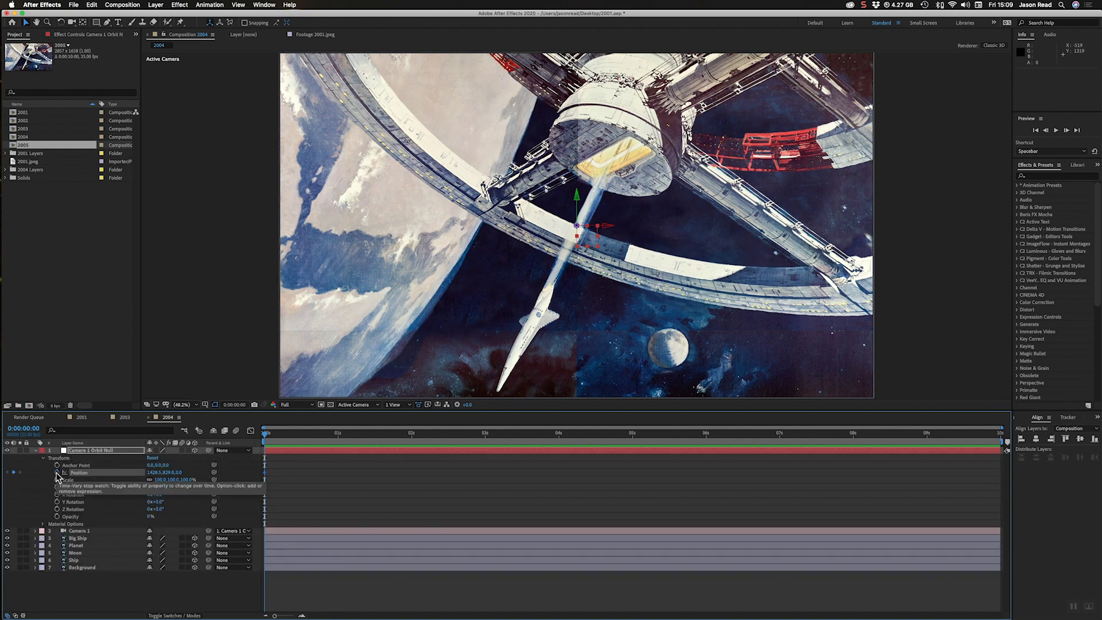
{"action": "left_click", "coordinate": [57, 494]}
{"action": "left_click", "coordinate": [57, 501]}
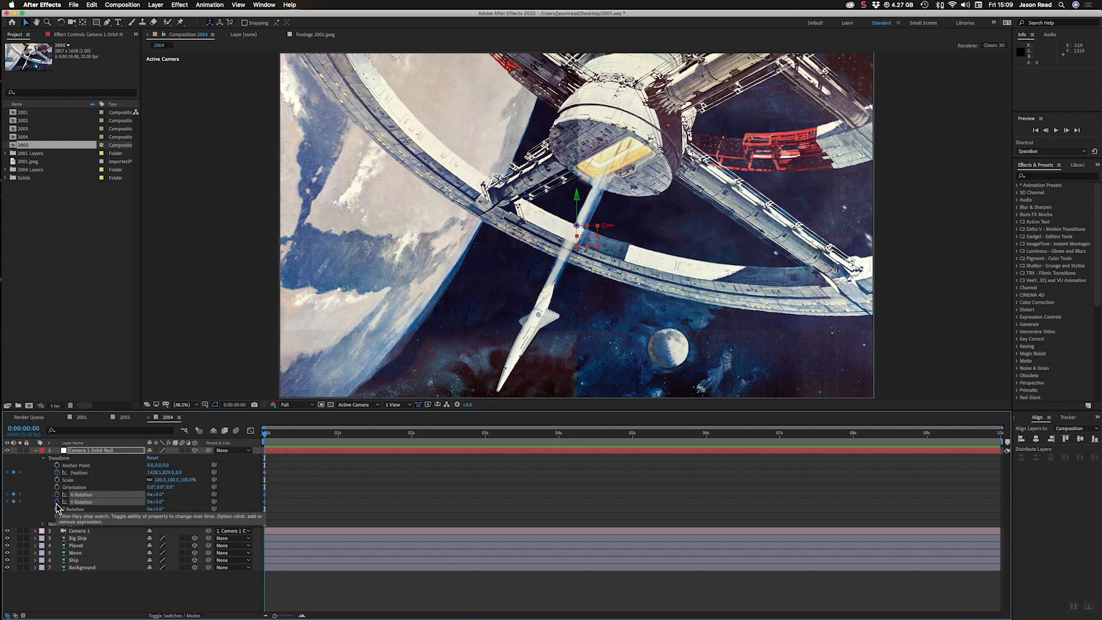
{"action": "left_click", "coordinate": [57, 509]}
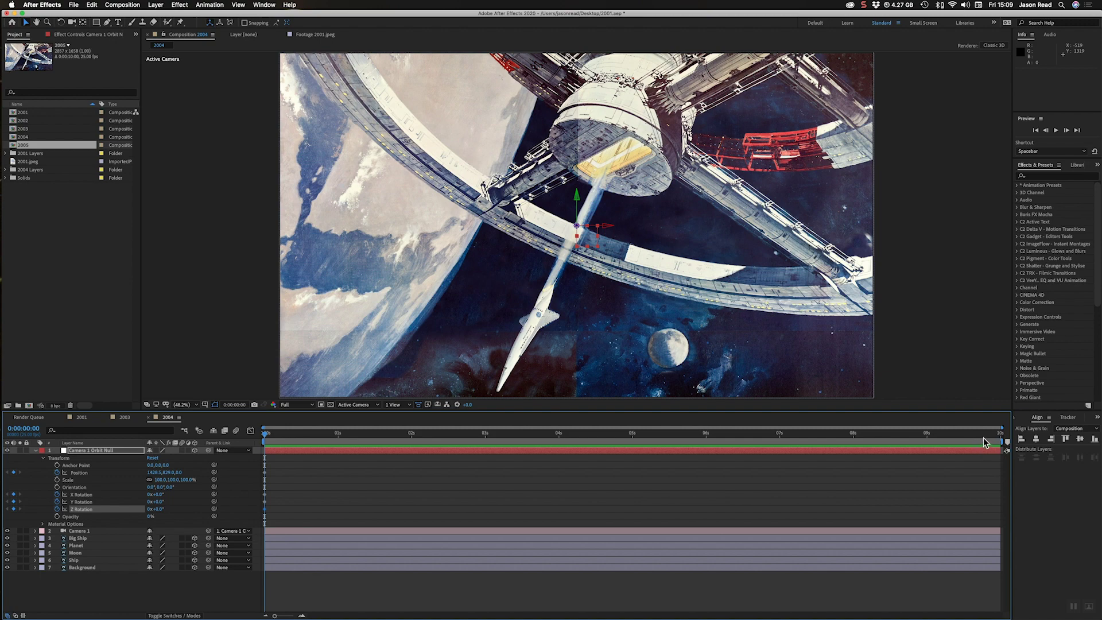
- At the last frame, push Position Z to 667, raise Position Y, and rotate Y, then scrub to check
{"action": "left_click_drag", "start_coordinate": [983, 442], "coordinate": [1007, 443]}
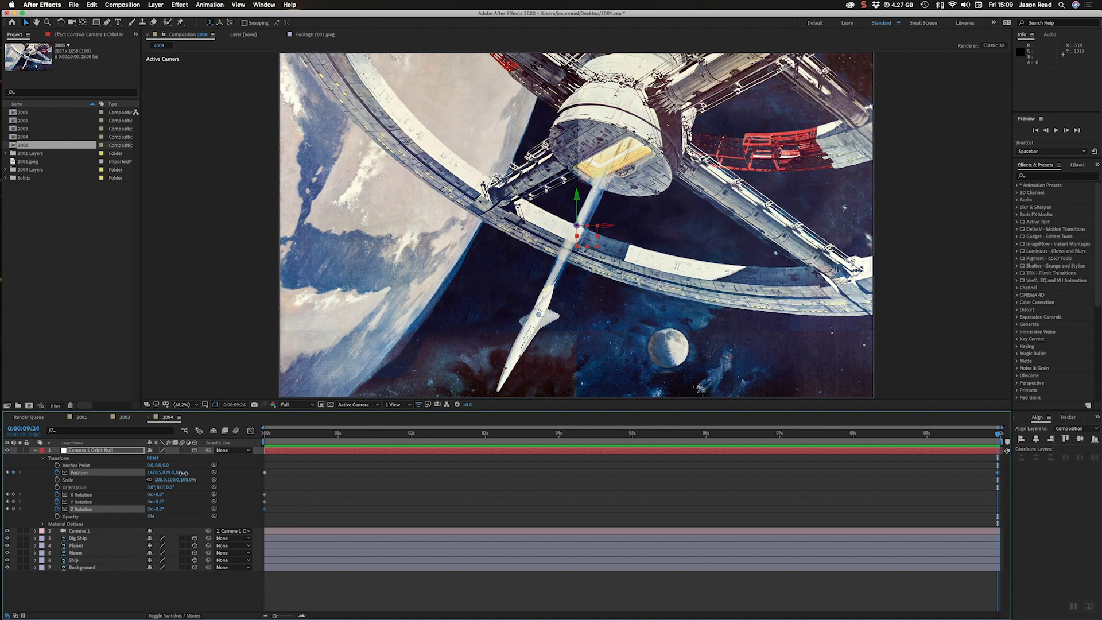
{"action": "left_click_drag", "start_coordinate": [183, 472], "coordinate": [423, 474]}
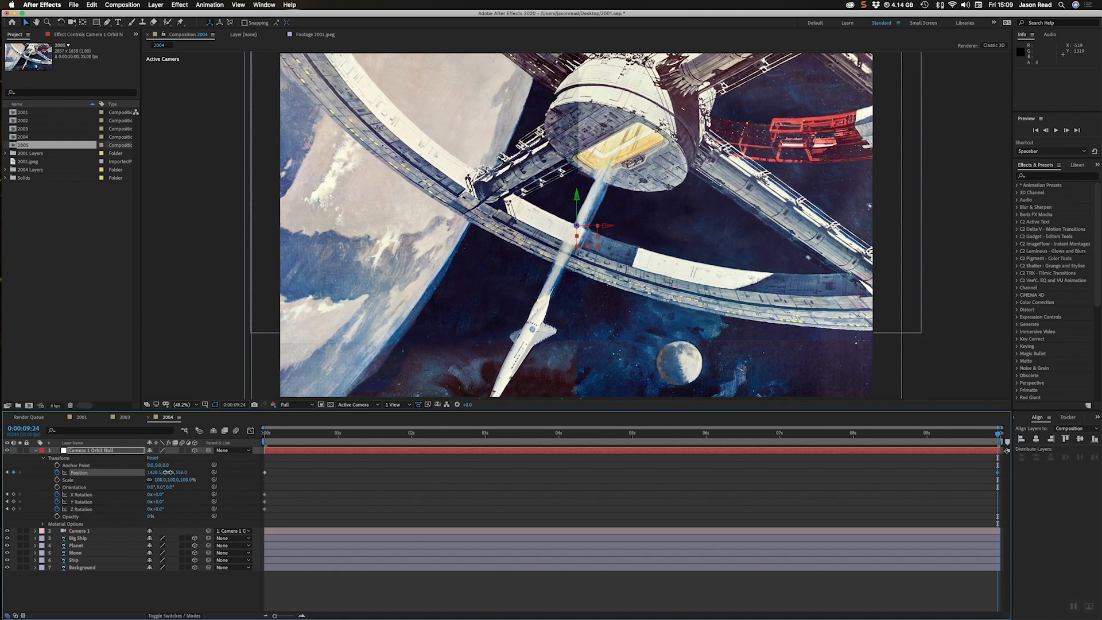
{"action": "left_click_drag", "start_coordinate": [165, 472], "coordinate": [197, 490]}
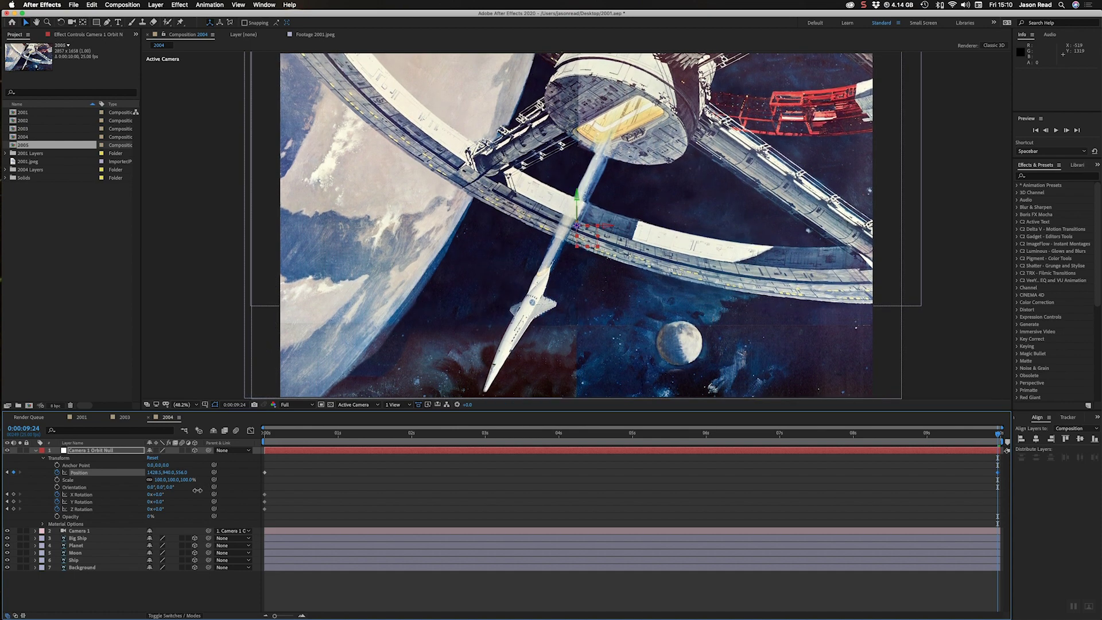
{"action": "left_click", "coordinate": [294, 480]}
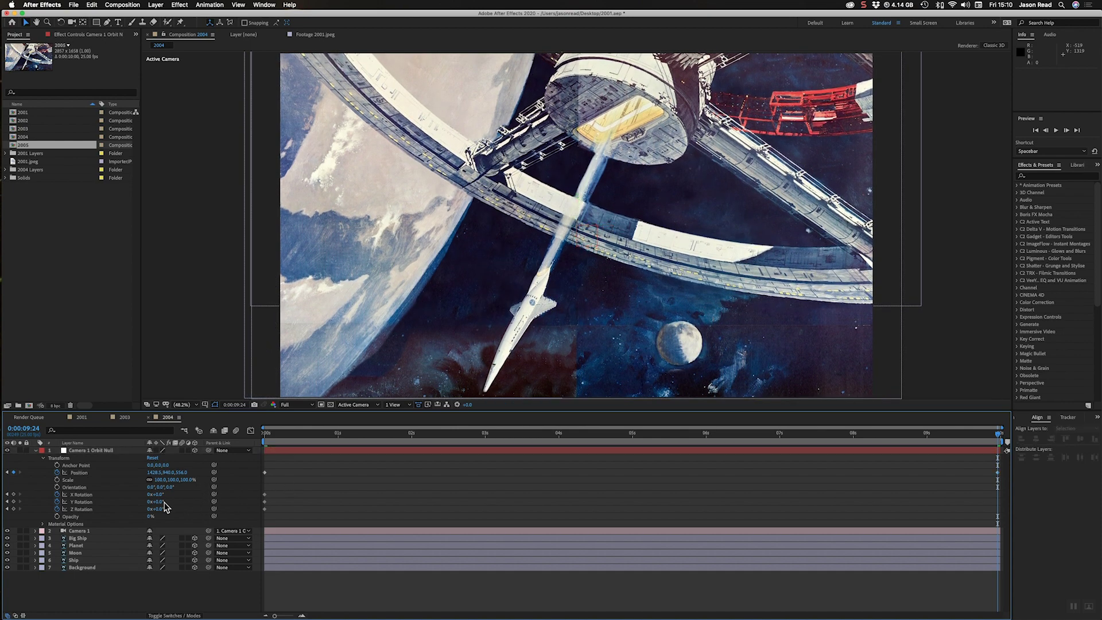
{"action": "left_click_drag", "start_coordinate": [160, 501], "coordinate": [162, 502]}
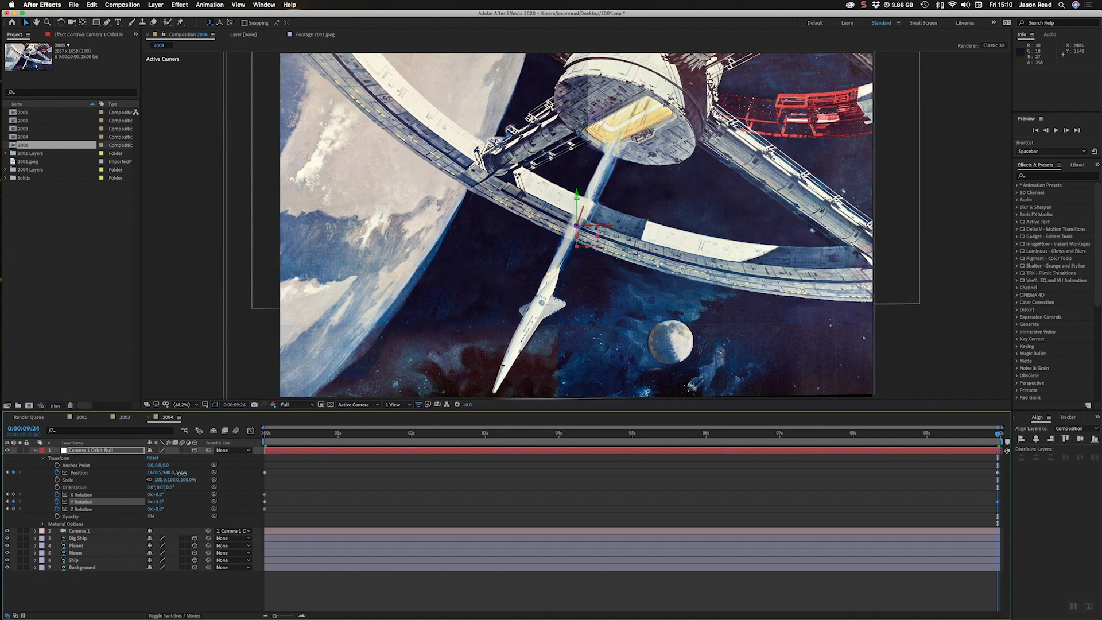
{"action": "left_click_drag", "start_coordinate": [181, 472], "coordinate": [250, 478]}
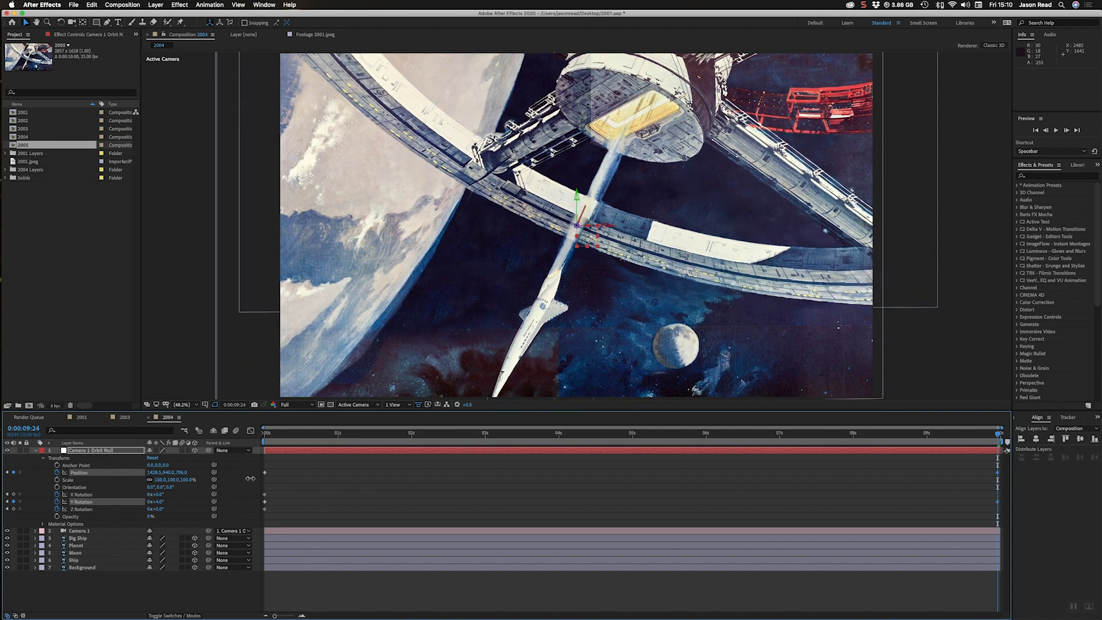
{"action": "left_click", "coordinate": [284, 437]}
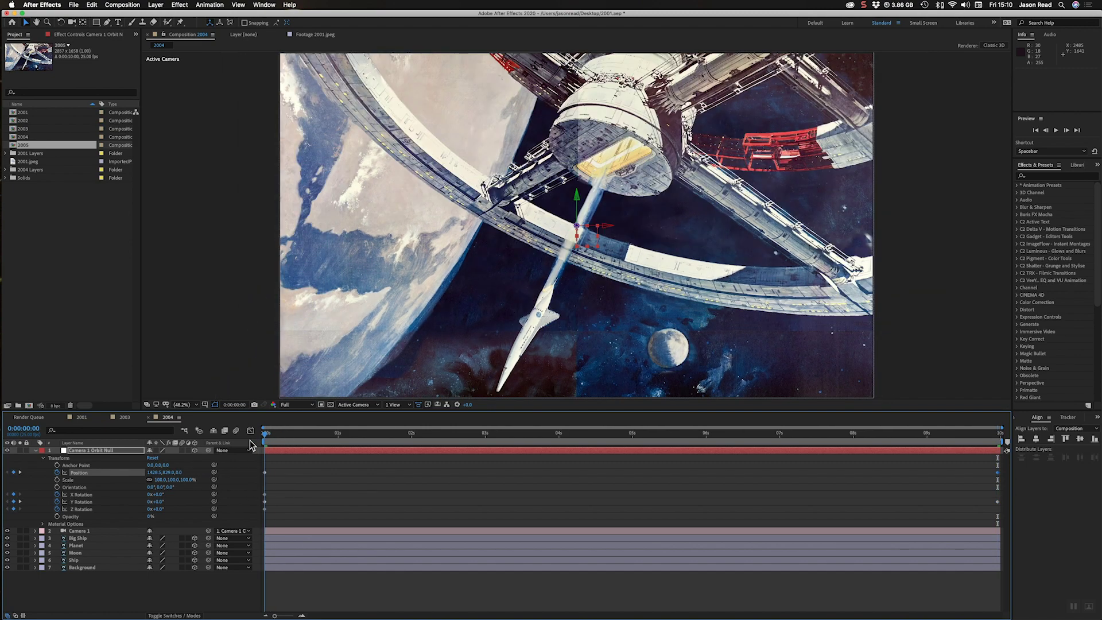
{"action": "left_click_drag", "start_coordinate": [265, 434], "coordinate": [290, 422]}
{"action": "left_click", "coordinate": [387, 487]}
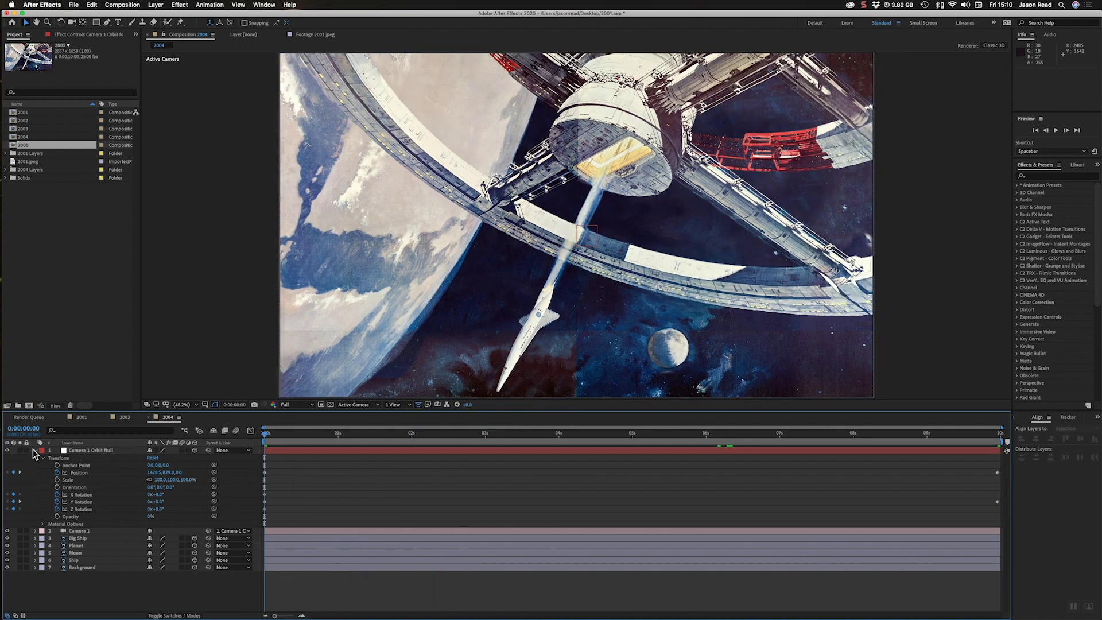
- Select the Ship layer at the last frame, show its Position, and adjust viewer magnification
{"action": "left_click", "coordinate": [36, 451]}
{"action": "left_click", "coordinate": [73, 488]}
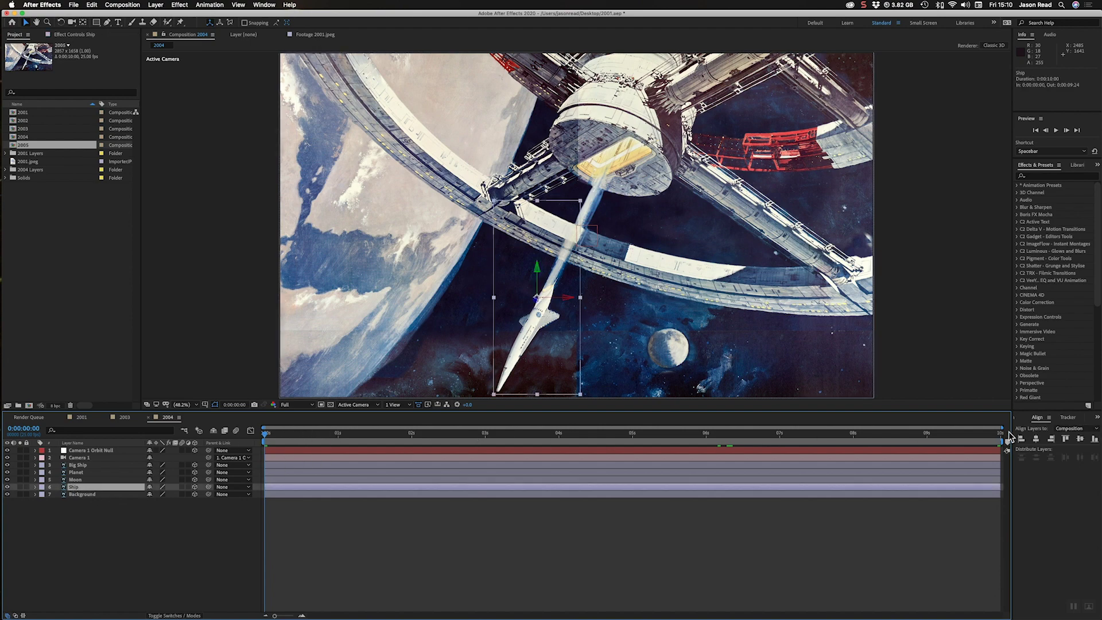
{"action": "left_click", "coordinate": [999, 438]}
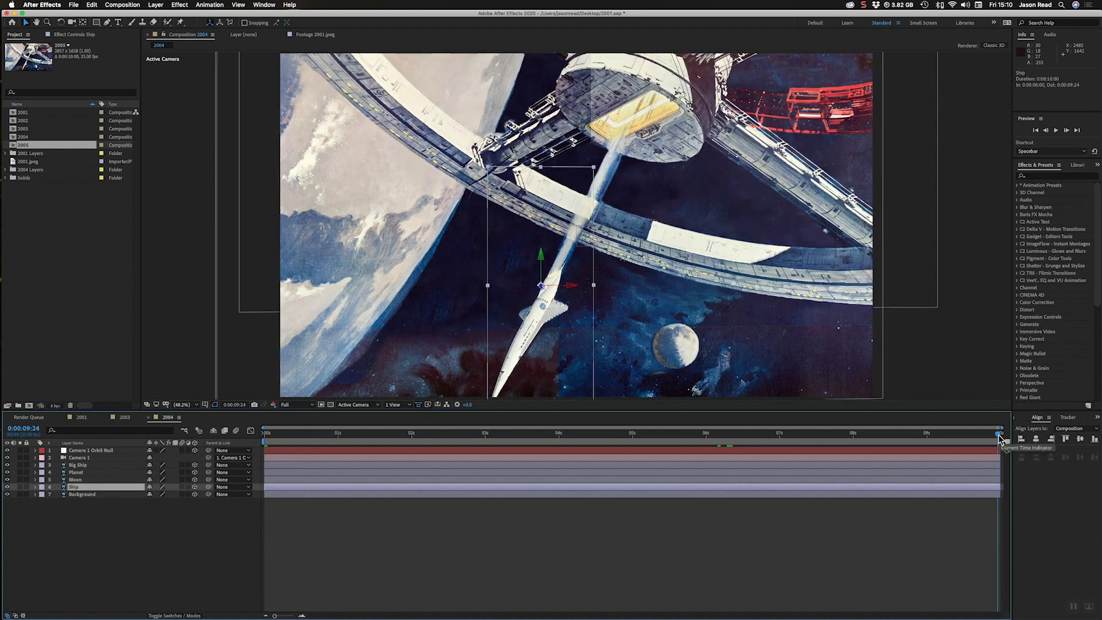
{"action": "key", "text": "p"}
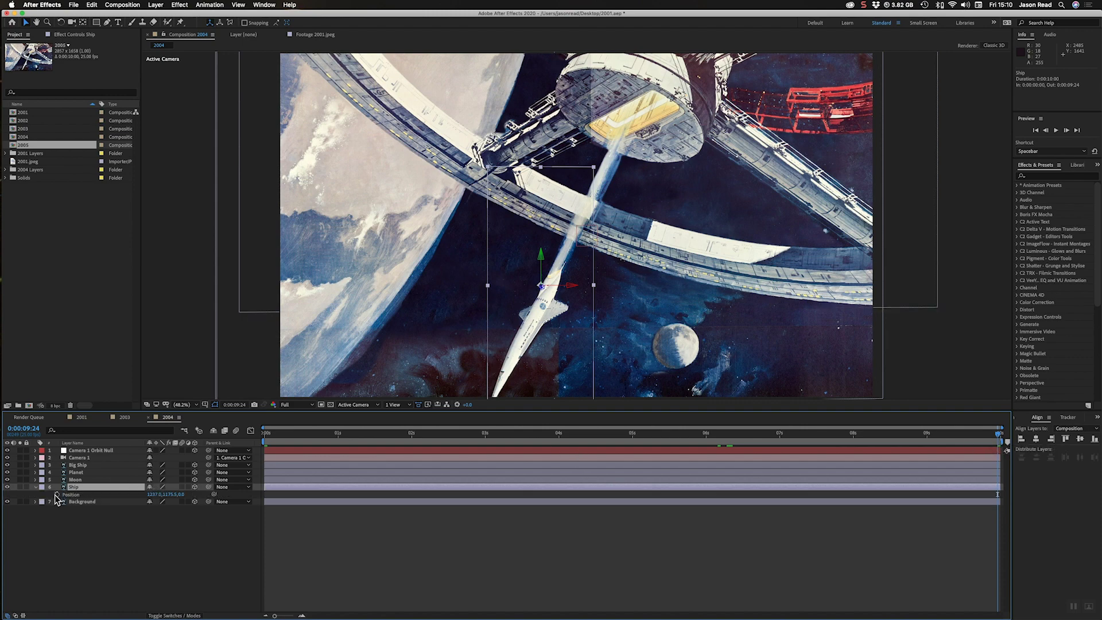
{"action": "key", "text": "space"}
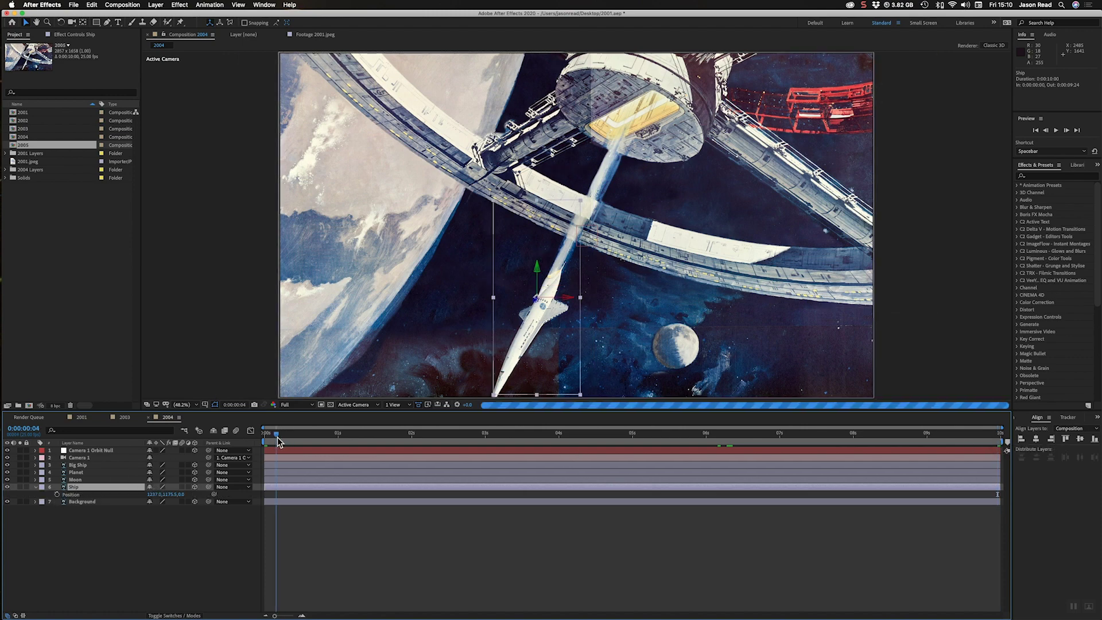
{"action": "key", "text": "space"}
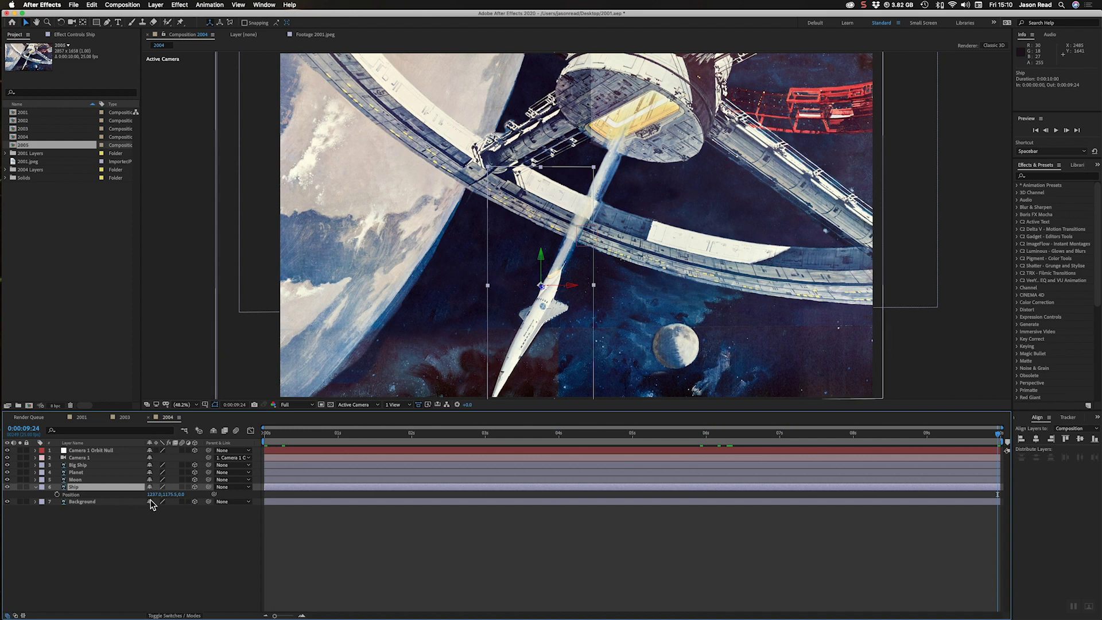
{"action": "left_click", "coordinate": [189, 405]}
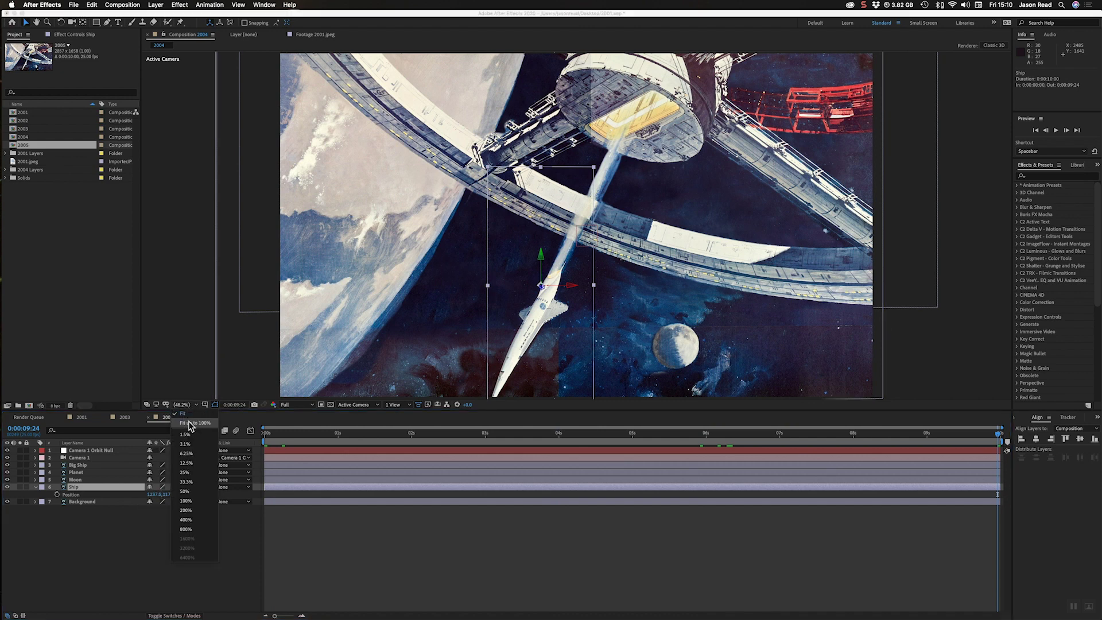
{"action": "left_click", "coordinate": [192, 422]}
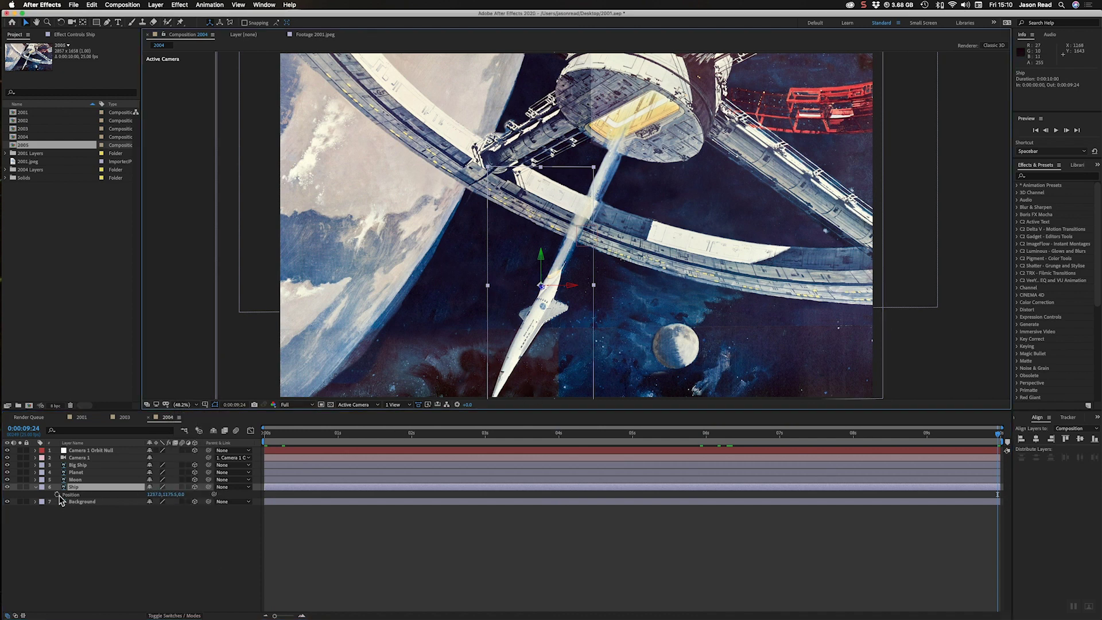
- Keyframe Ship Position 1237.0,1175.5 at the end and move it up-right at frame 0
{"action": "left_click", "coordinate": [56, 494]}
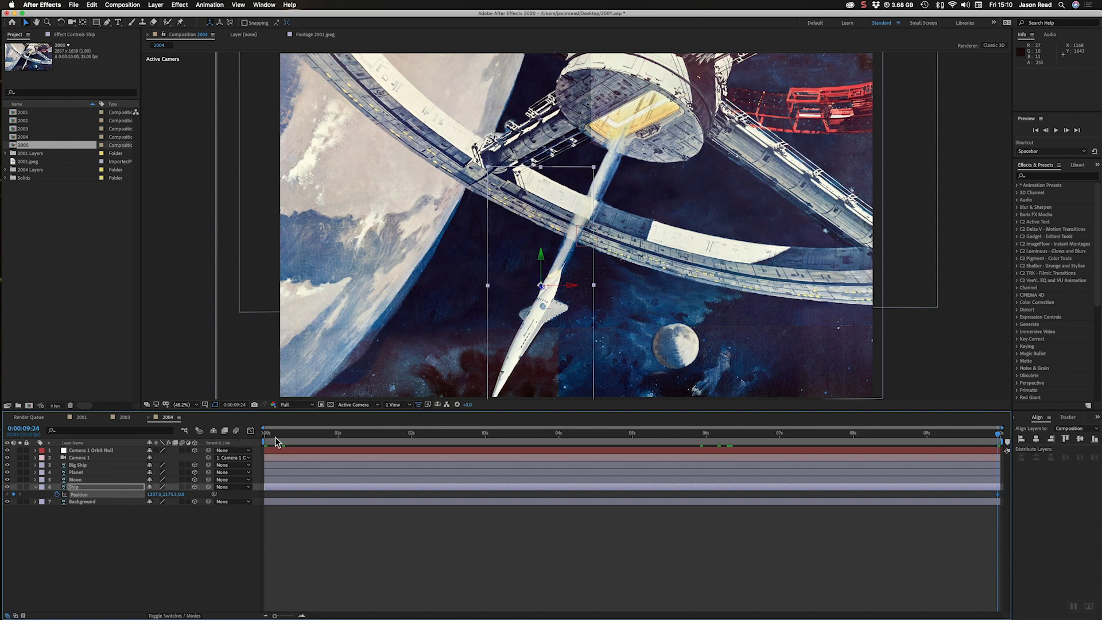
{"action": "left_click_drag", "start_coordinate": [276, 442], "coordinate": [253, 442]}
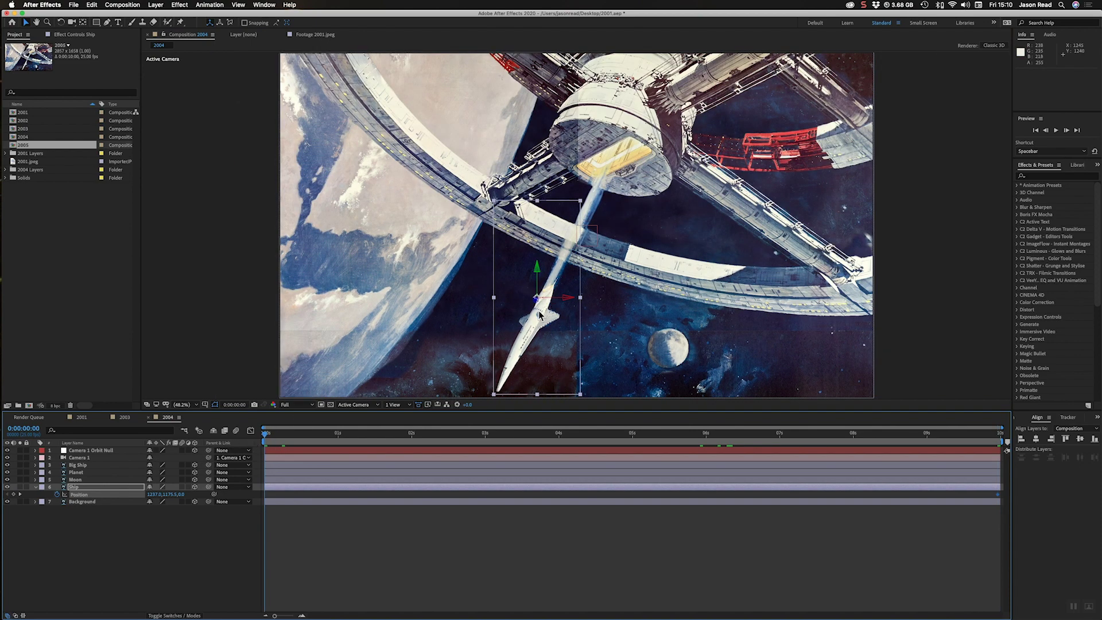
{"action": "left_click_drag", "start_coordinate": [540, 312], "coordinate": [549, 292]}
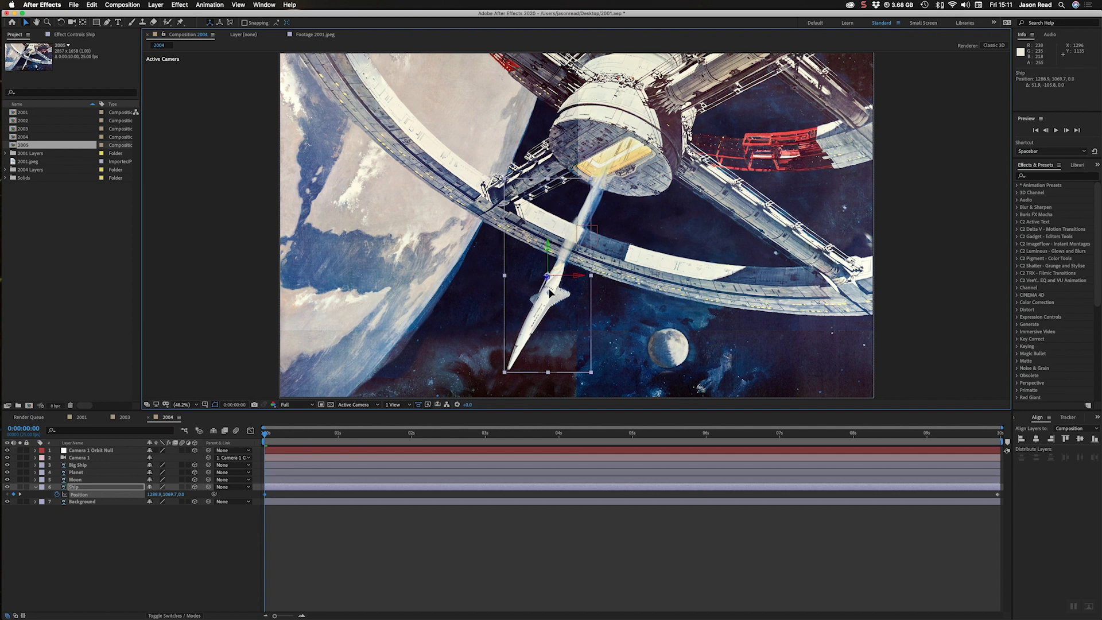
- Preview the ship and camera animation at Quarter resolution
{"action": "key", "text": "space"}
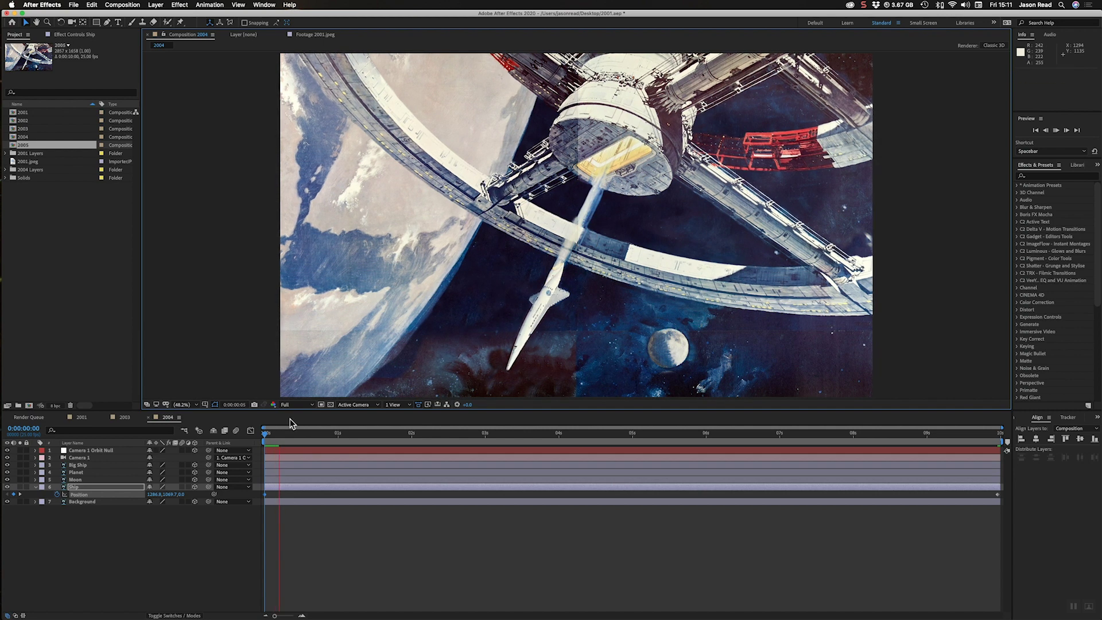
{"action": "left_click", "coordinate": [297, 405]}
{"action": "left_click", "coordinate": [295, 452]}
{"action": "key", "text": "space"}
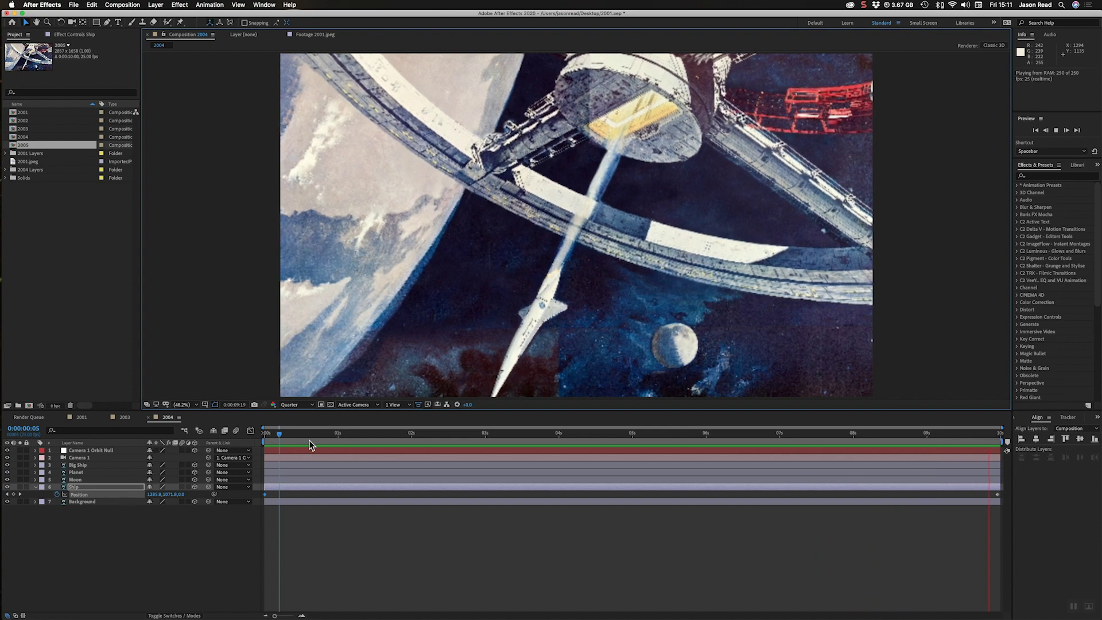
{"action": "key", "text": "space"}
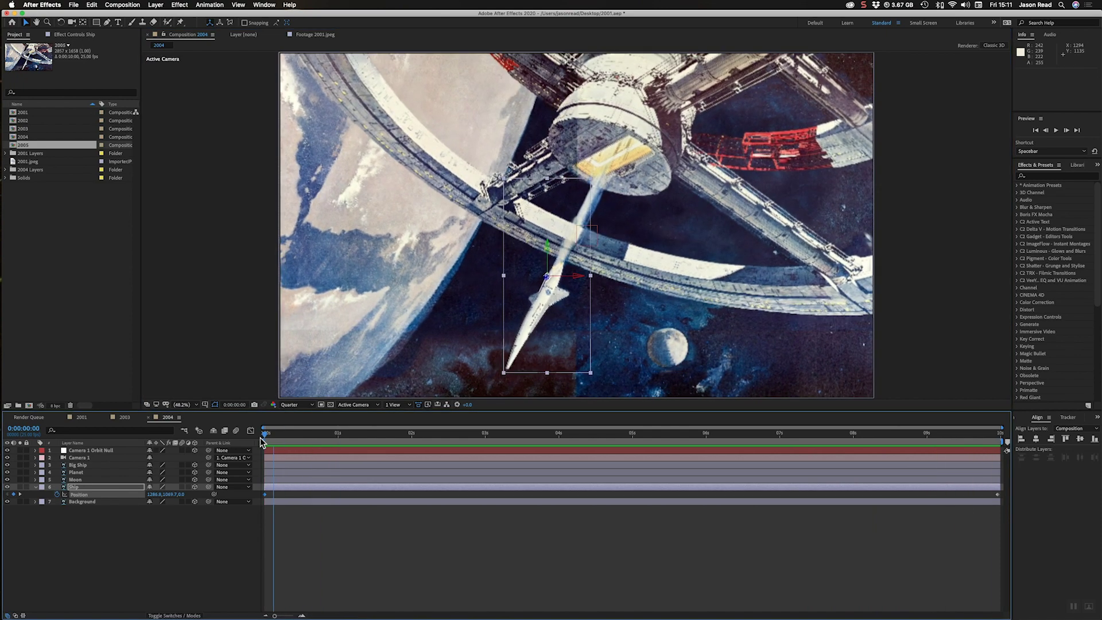
{"action": "left_click", "coordinate": [39, 487]}
- Create a pure white solid named Stars and move it just above Background
{"action": "left_click", "coordinate": [282, 524]}
{"action": "left_click", "coordinate": [147, 6]}
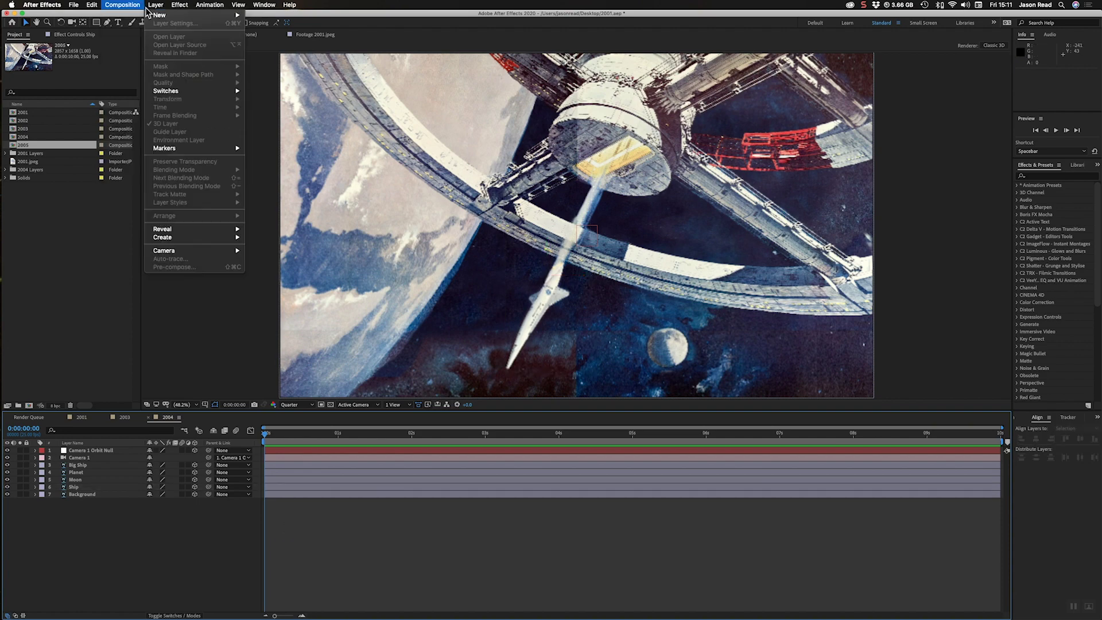
{"action": "mouse_move", "coordinate": [159, 15]}
{"action": "left_click", "coordinate": [261, 26]}
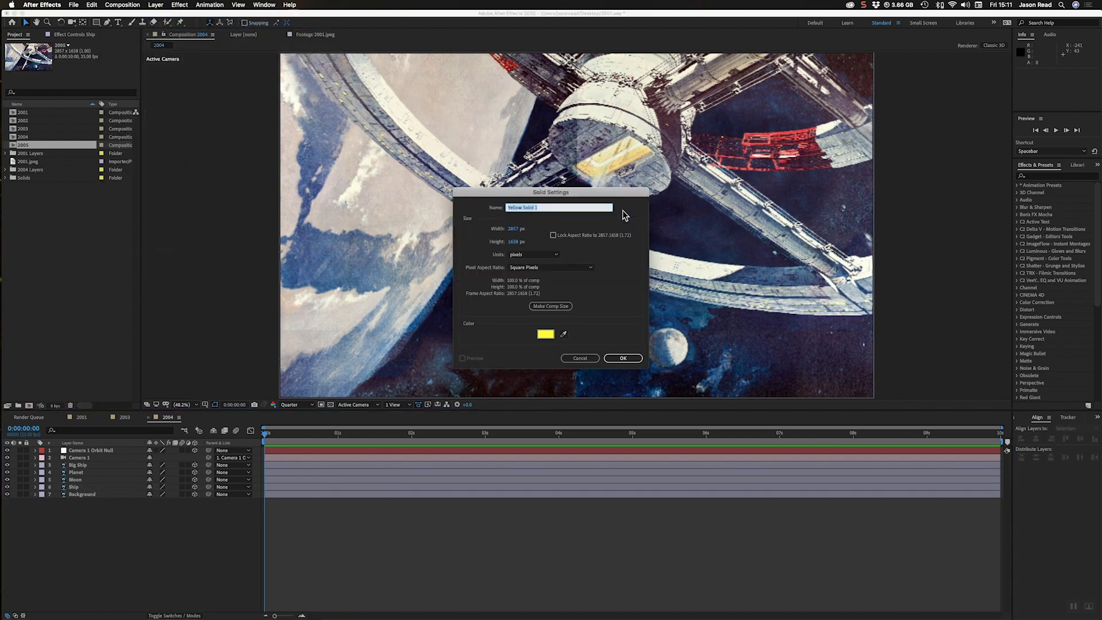
{"action": "left_click", "coordinate": [542, 335]}
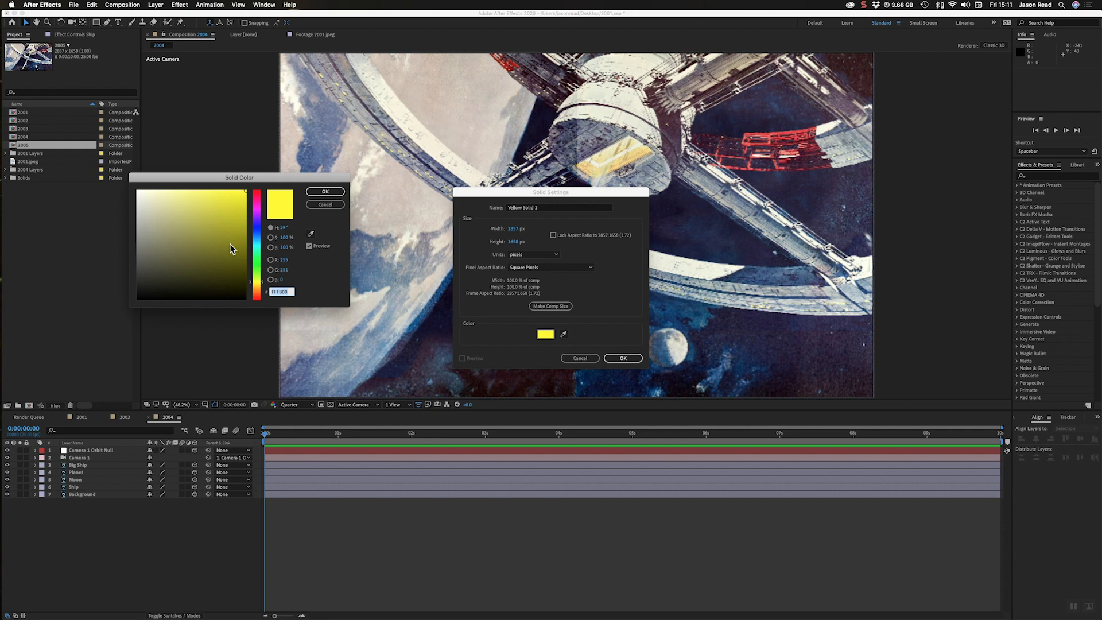
{"action": "left_click_drag", "start_coordinate": [230, 248], "coordinate": [117, 178]}
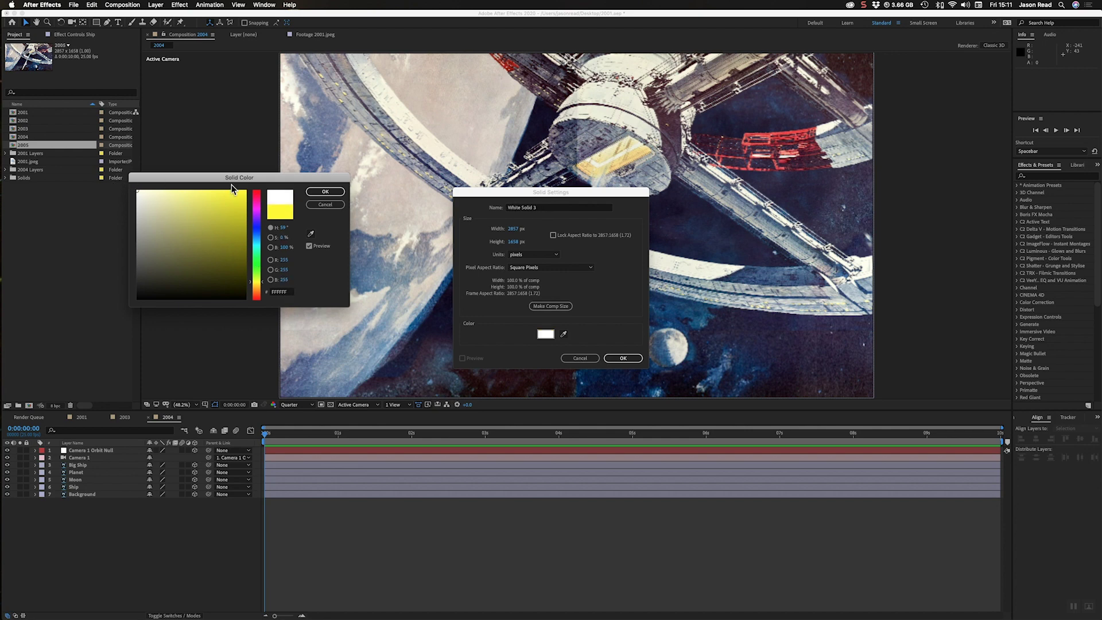
{"action": "left_click", "coordinate": [325, 191]}
{"action": "left_click", "coordinate": [565, 209]}
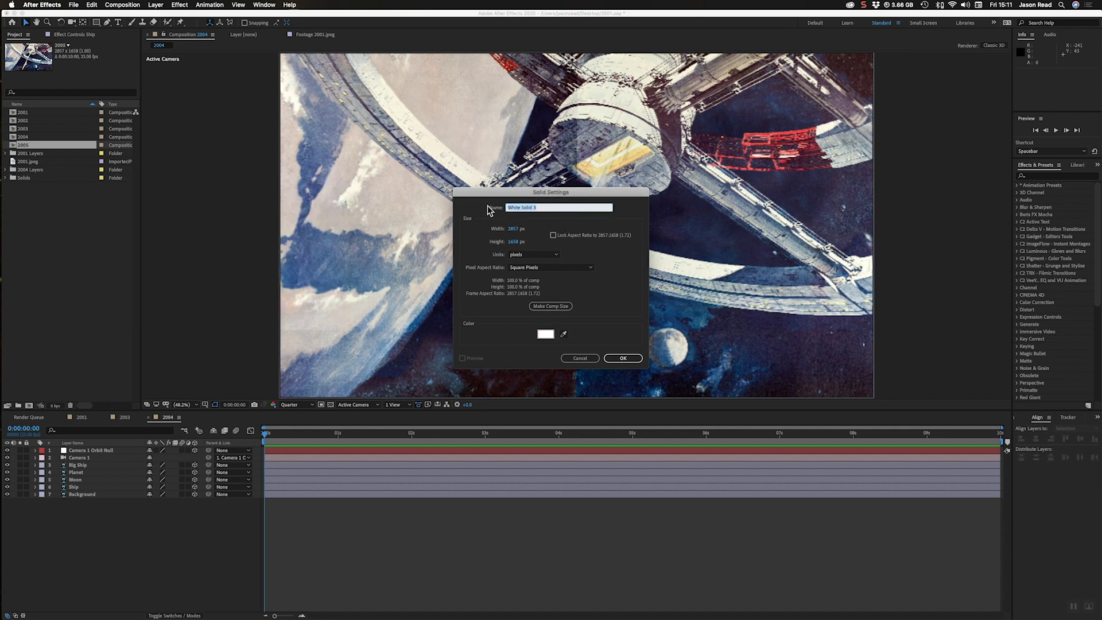
{"action": "type", "text": "Stars"}
{"action": "left_click", "coordinate": [622, 358]}
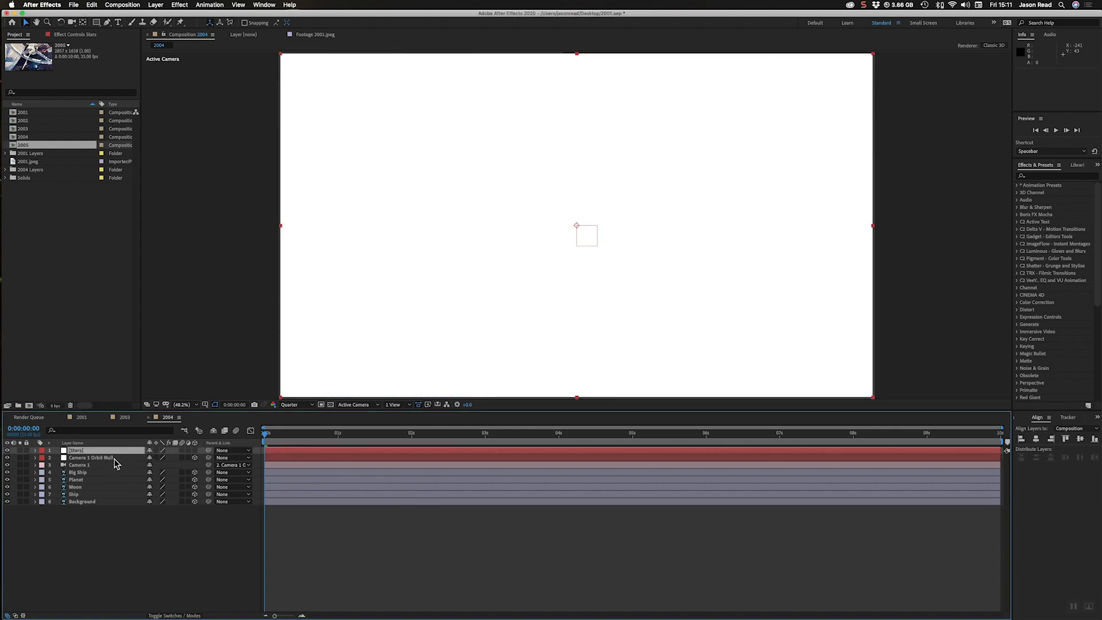
{"action": "left_click_drag", "start_coordinate": [107, 455], "coordinate": [106, 506]}
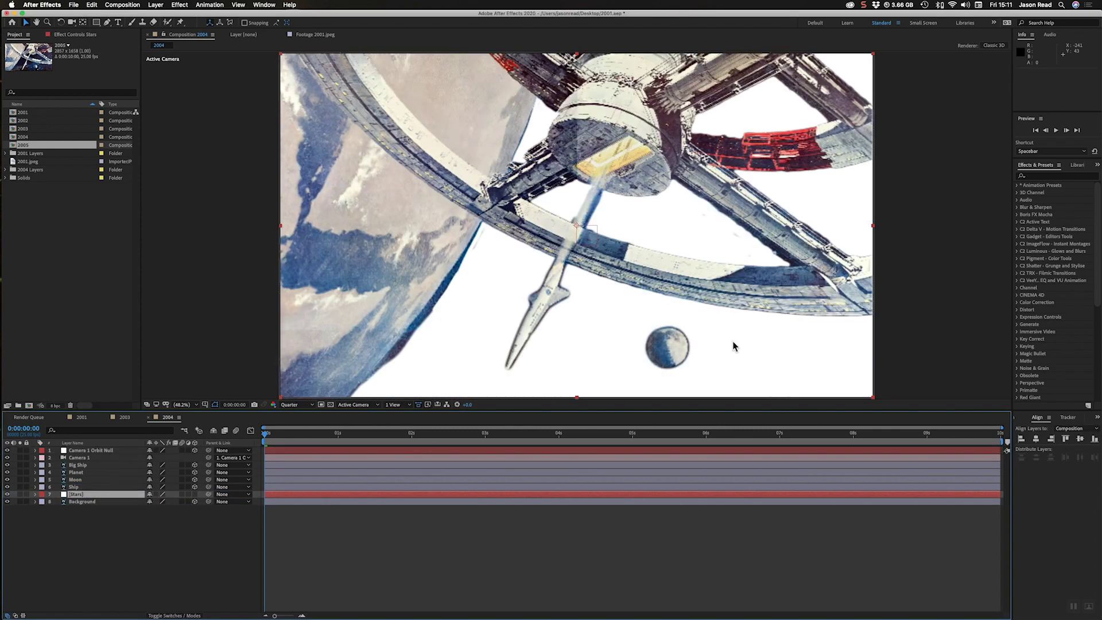
{"action": "left_click", "coordinate": [1059, 177]}
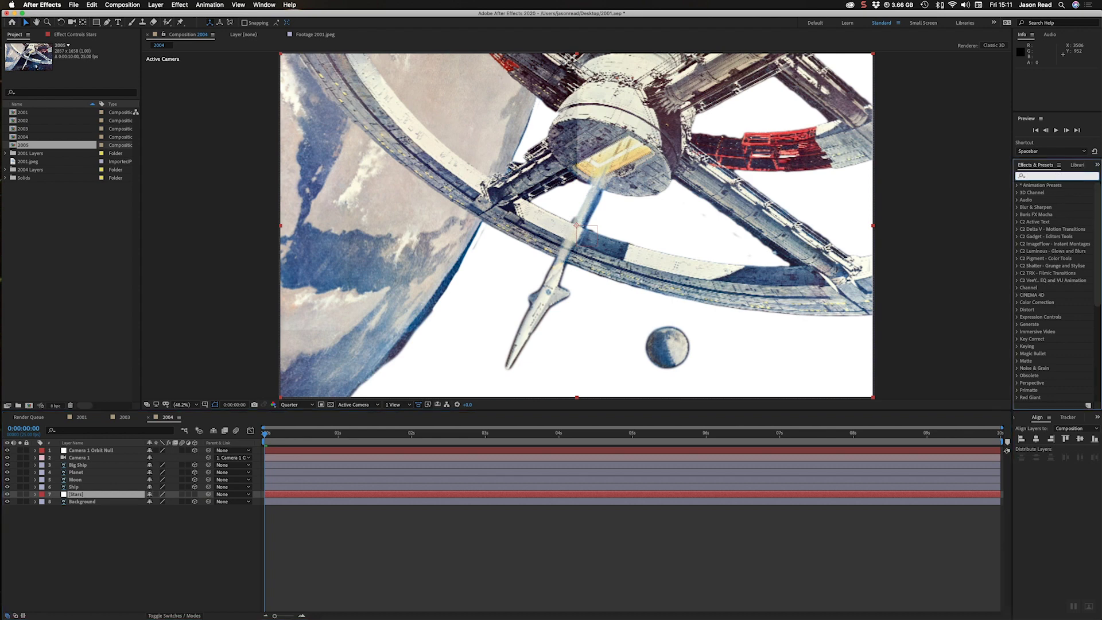
- Apply CC Star Burst to the Stars layer and set preview resolution to Full
{"action": "type", "text": "cc st"}
{"action": "left_click_drag", "start_coordinate": [1048, 193], "coordinate": [753, 497]}
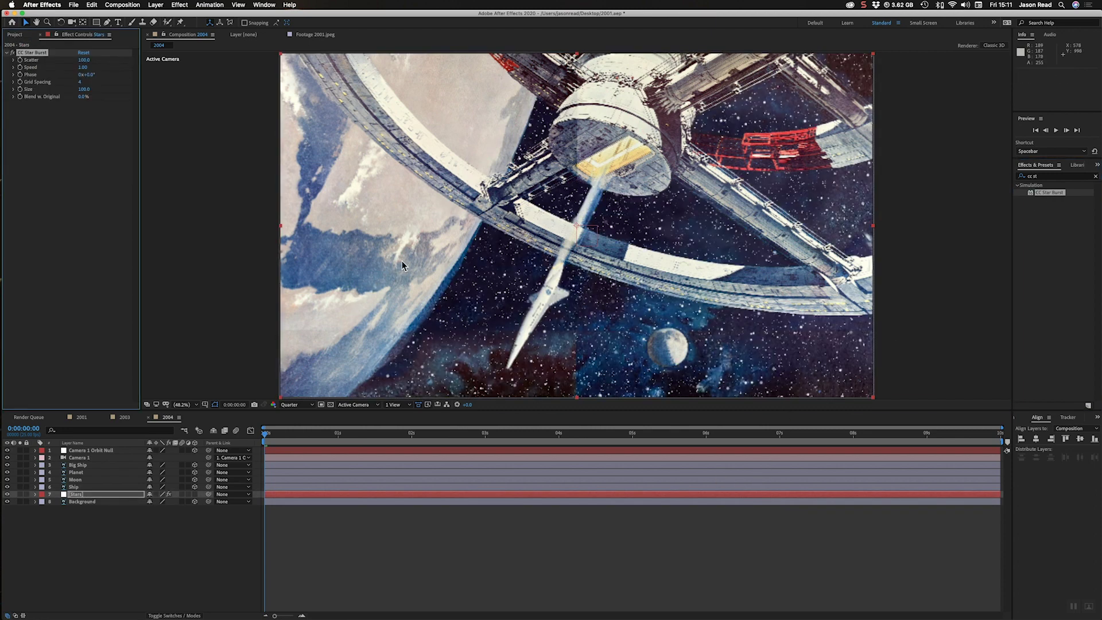
{"action": "left_click", "coordinate": [304, 404]}
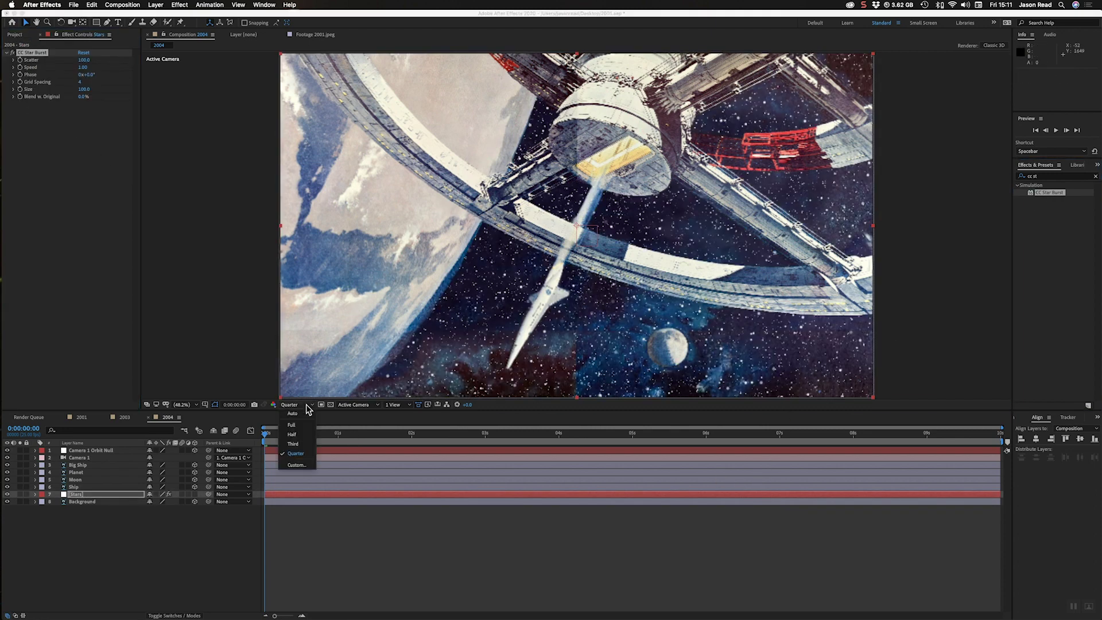
{"action": "left_click", "coordinate": [308, 427]}
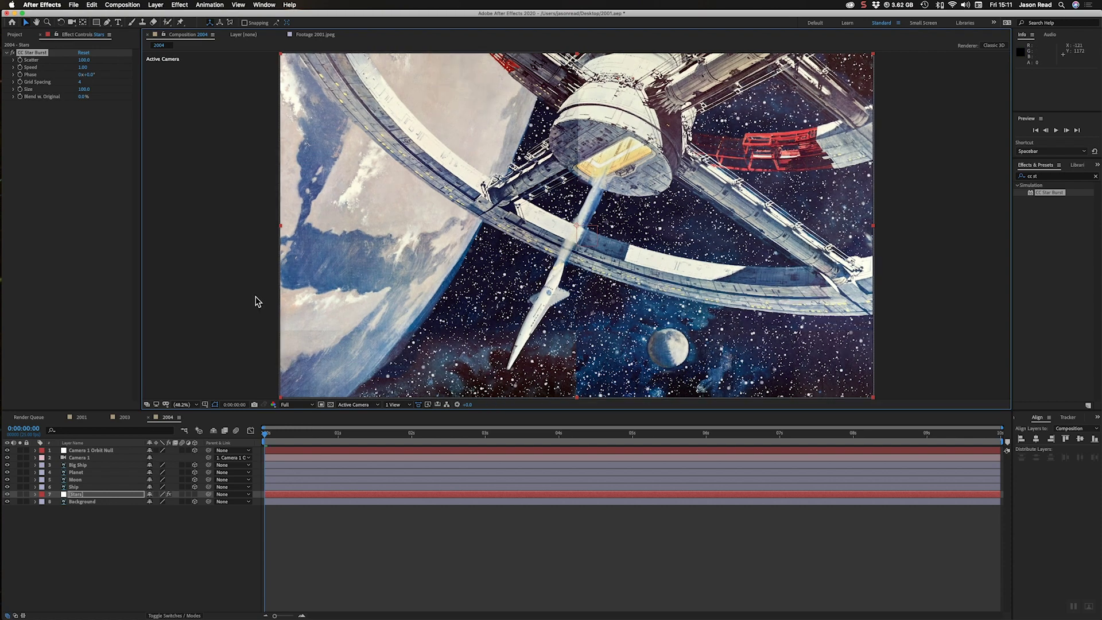
- Set CC Star Burst Size 57, Scatter 369 and Speed 0.10, then preview the starfield
{"action": "left_click", "coordinate": [86, 92]}
{"action": "left_click_drag", "start_coordinate": [77, 96], "coordinate": [73, 98]}
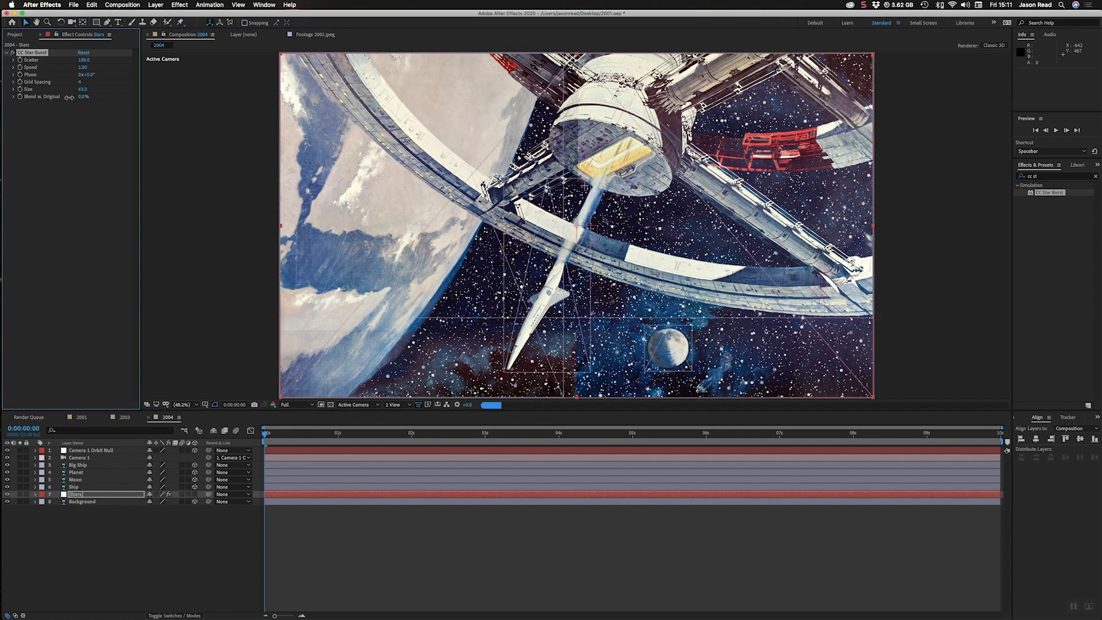
{"action": "left_click_drag", "start_coordinate": [84, 60], "coordinate": [210, 65]}
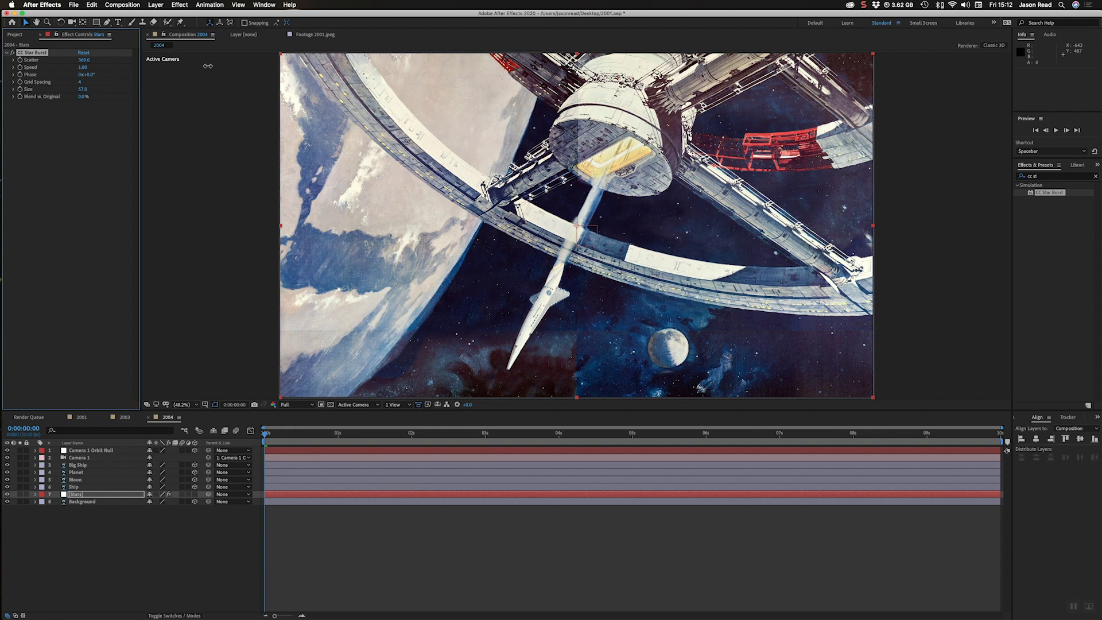
{"action": "left_click", "coordinate": [83, 67]}
{"action": "type", "text": "0.1"}
{"action": "key", "text": "Return"}
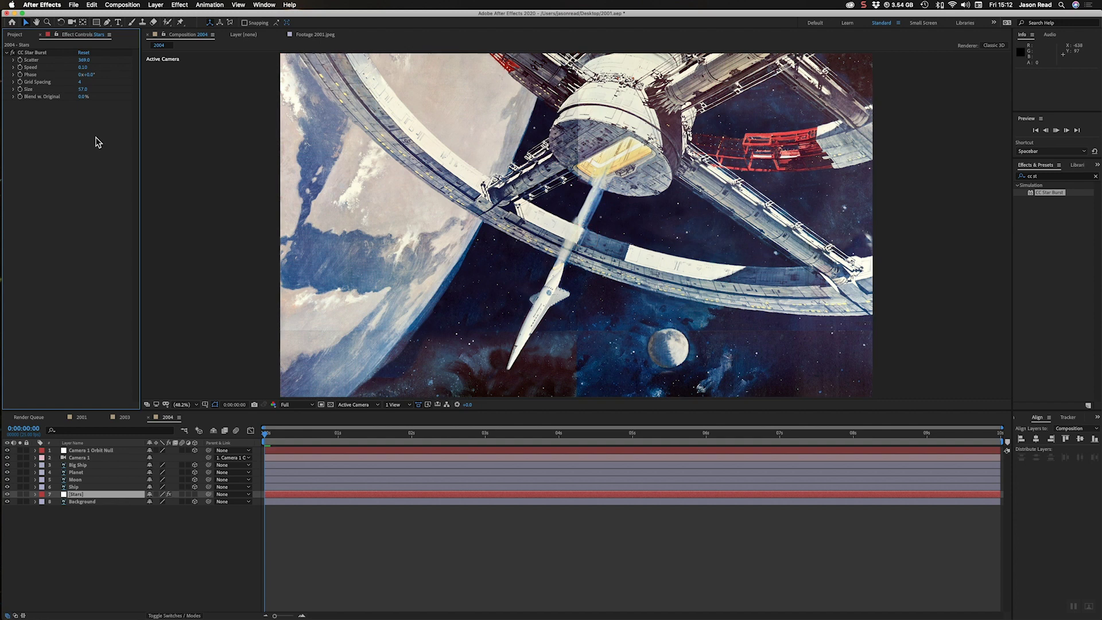
{"action": "key", "text": "space"}
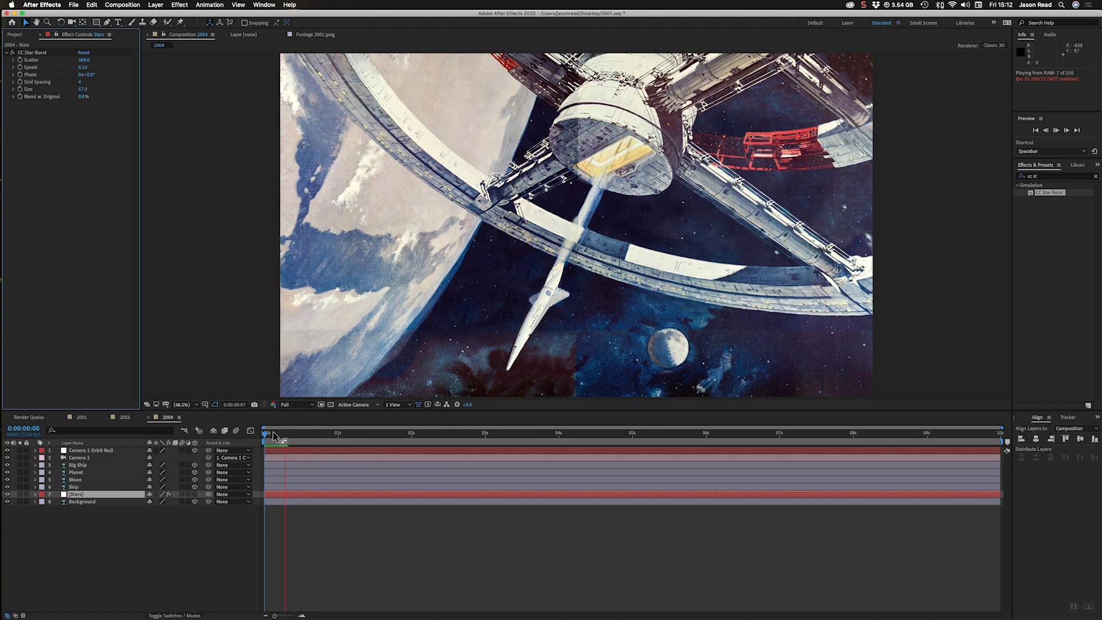
{"action": "left_click", "coordinate": [80, 418]}
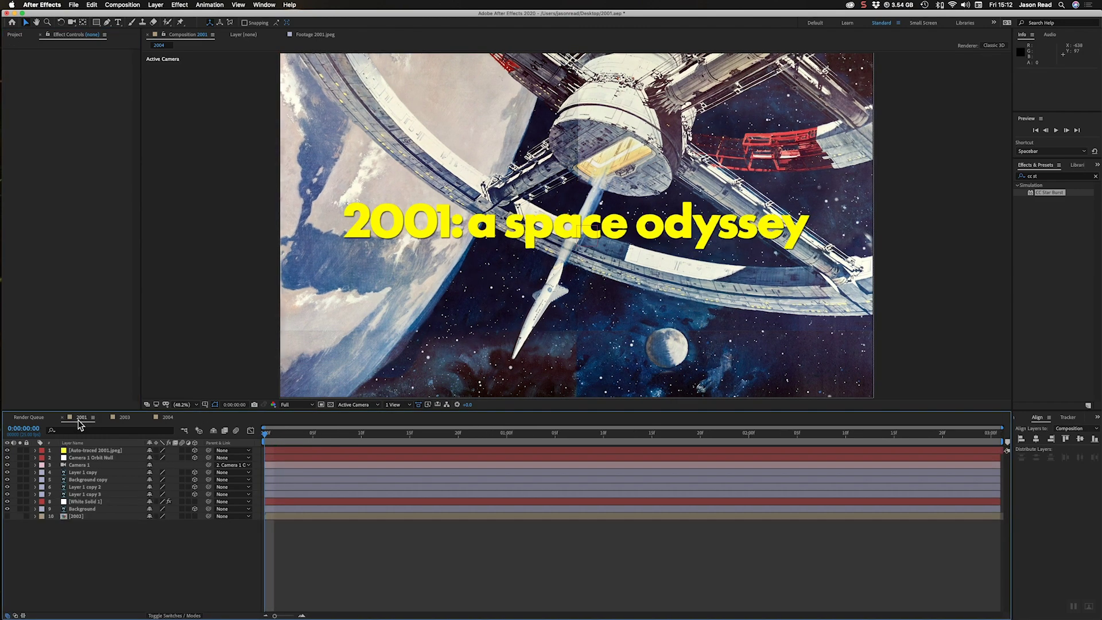
{"action": "key", "text": "space"}
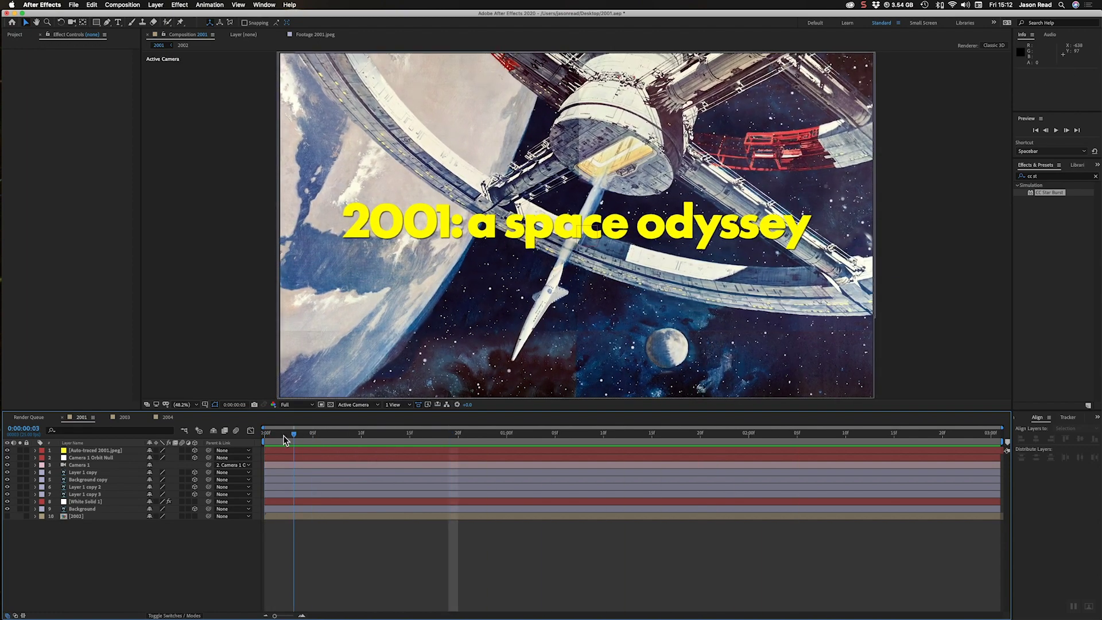
{"action": "key", "text": "space"}
{"action": "left_click", "coordinate": [168, 417]}
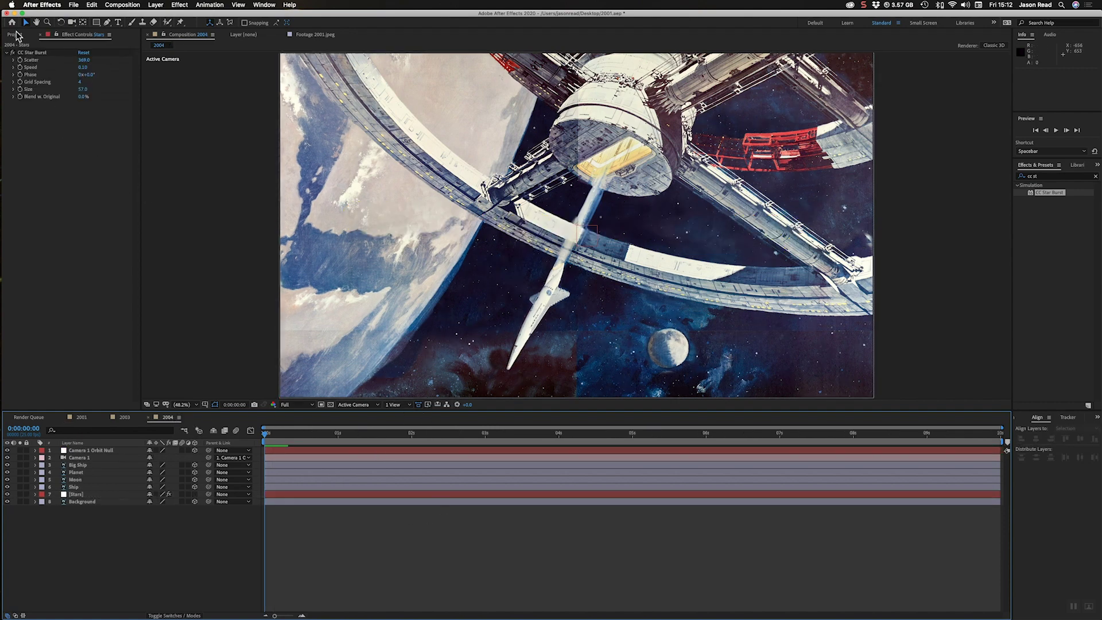
- Make a composition from 2001.jpeg and draw a rectangle mask around the yellow title
{"action": "left_click", "coordinate": [15, 34]}
{"action": "left_click_drag", "start_coordinate": [16, 165], "coordinate": [29, 405]}
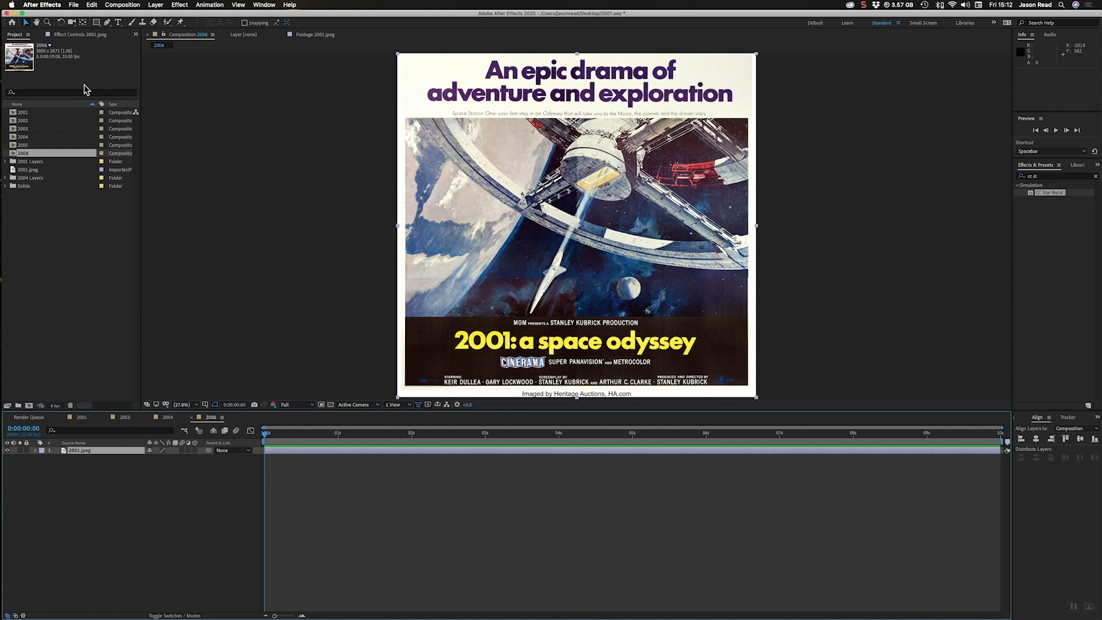
{"action": "left_click", "coordinate": [96, 23]}
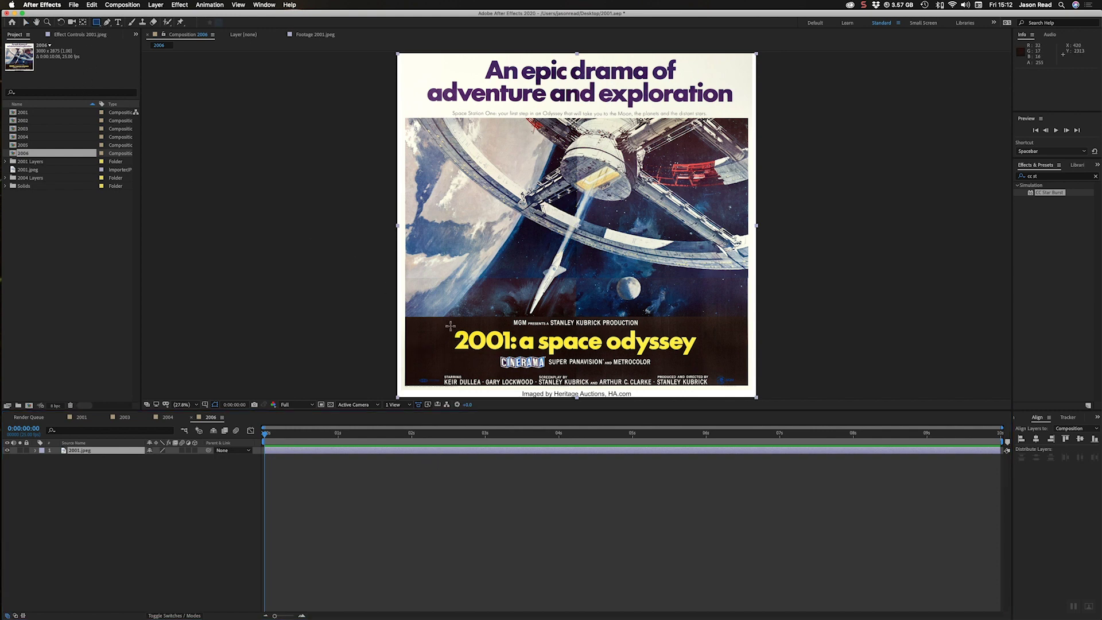
{"action": "mouse_move", "coordinate": [450, 325]}
{"action": "left_mouse_down"}
{"action": "mouse_move", "coordinate": [556, 354]}
{"action": "mouse_move", "coordinate": [704, 355]}
{"action": "left_mouse_up"}
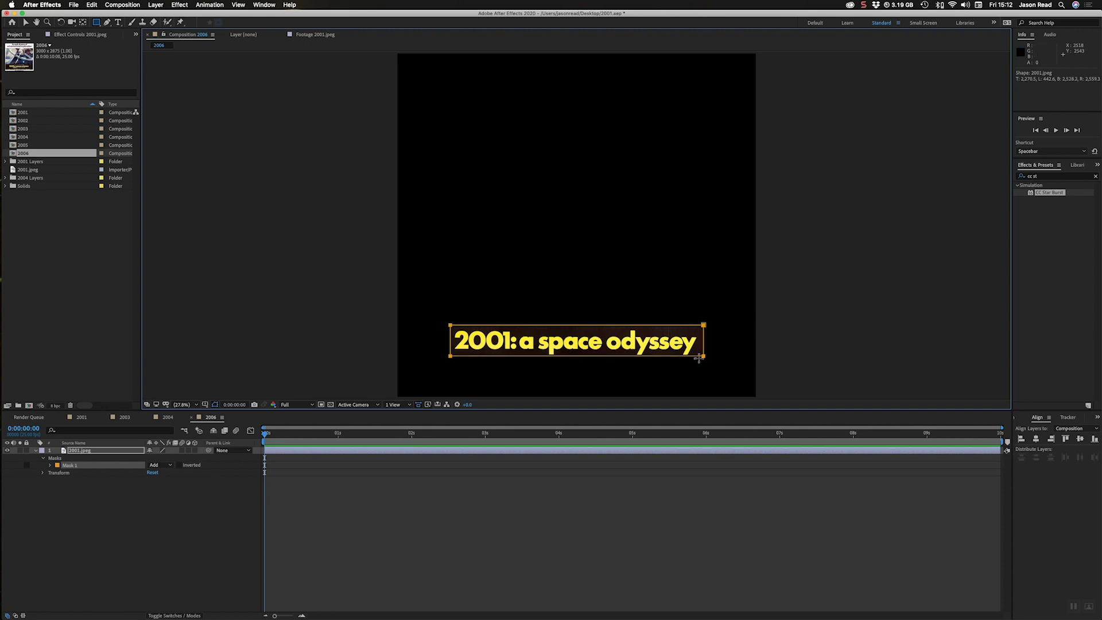
- Auto-trace the masked title and paste the Auto-traced layer into the 2004 composition
{"action": "left_click", "coordinate": [154, 5]}
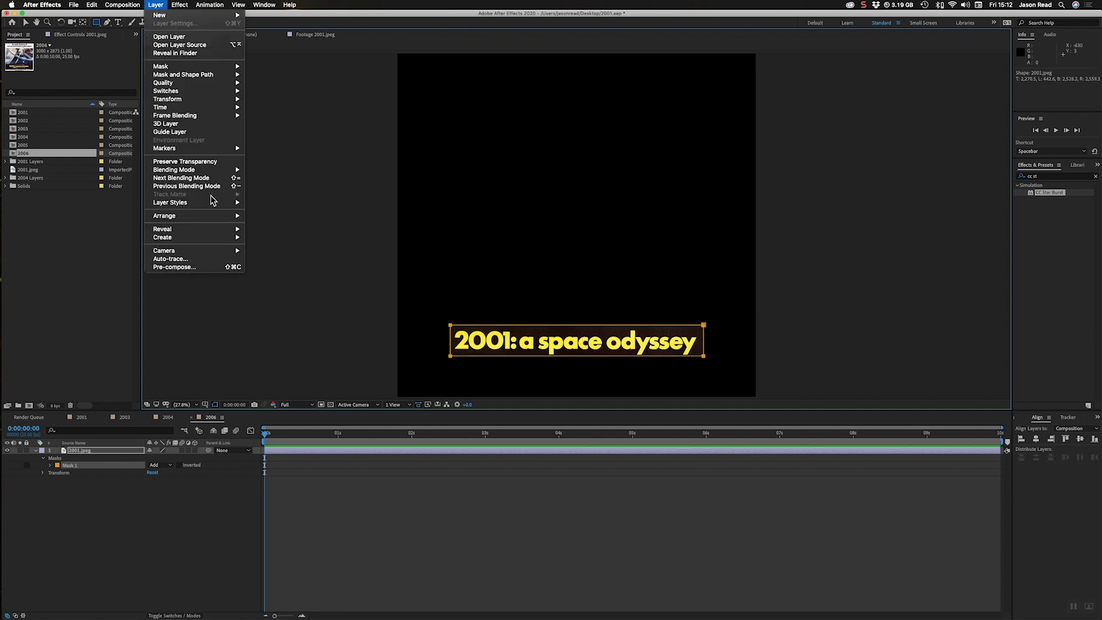
{"action": "left_click", "coordinate": [231, 259]}
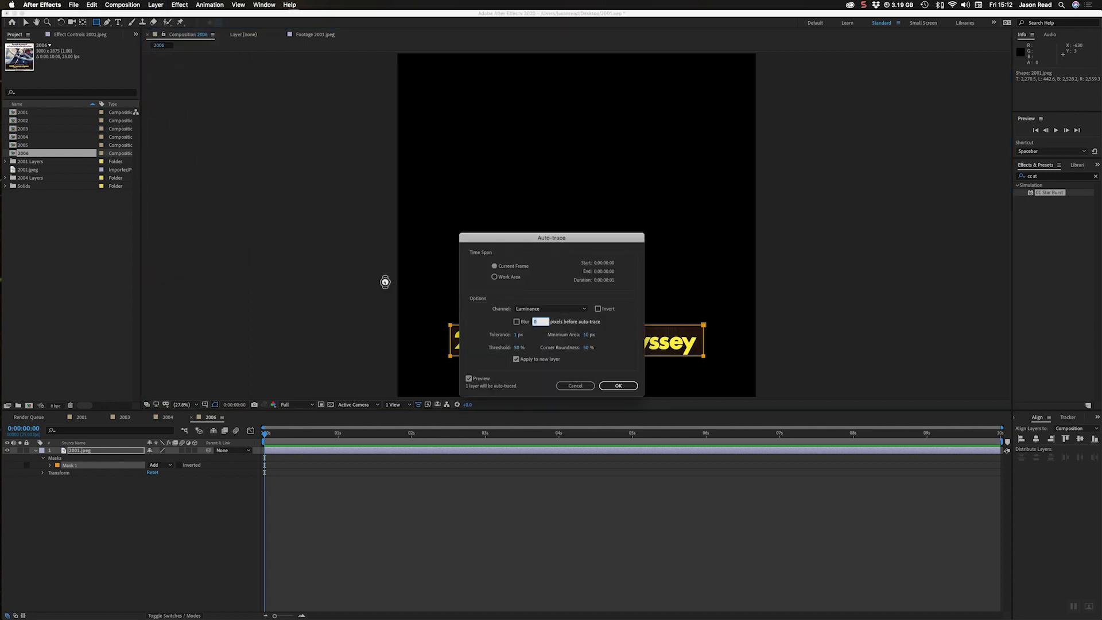
{"action": "left_click_drag", "start_coordinate": [498, 239], "coordinate": [798, 179]}
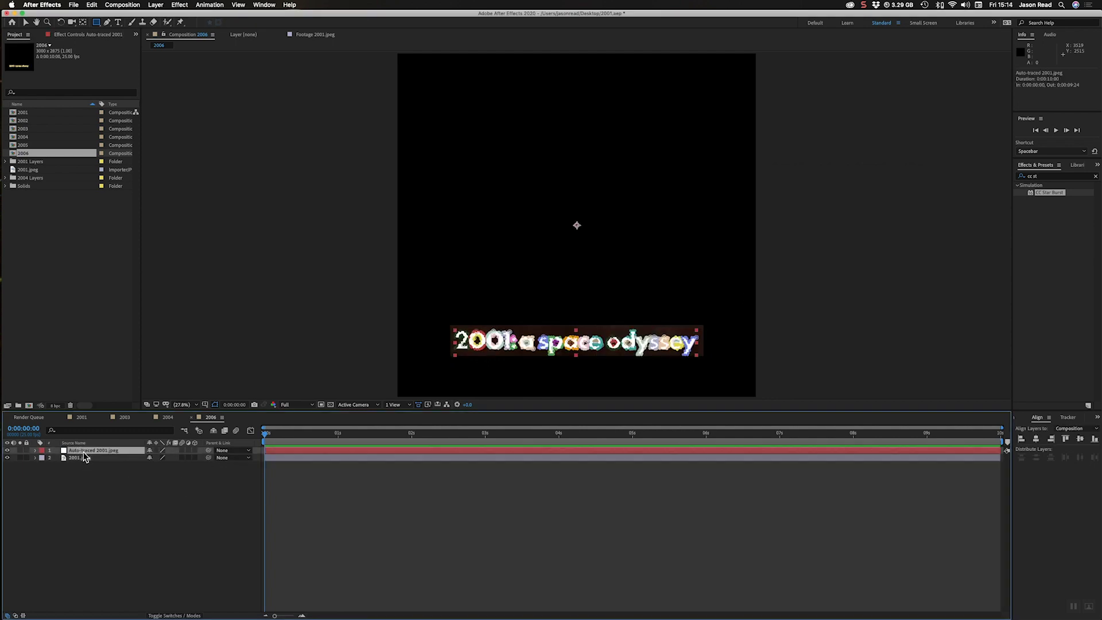
{"action": "key", "text": "super+c"}
{"action": "left_click", "coordinate": [155, 420]}
{"action": "key", "text": "super+v"}
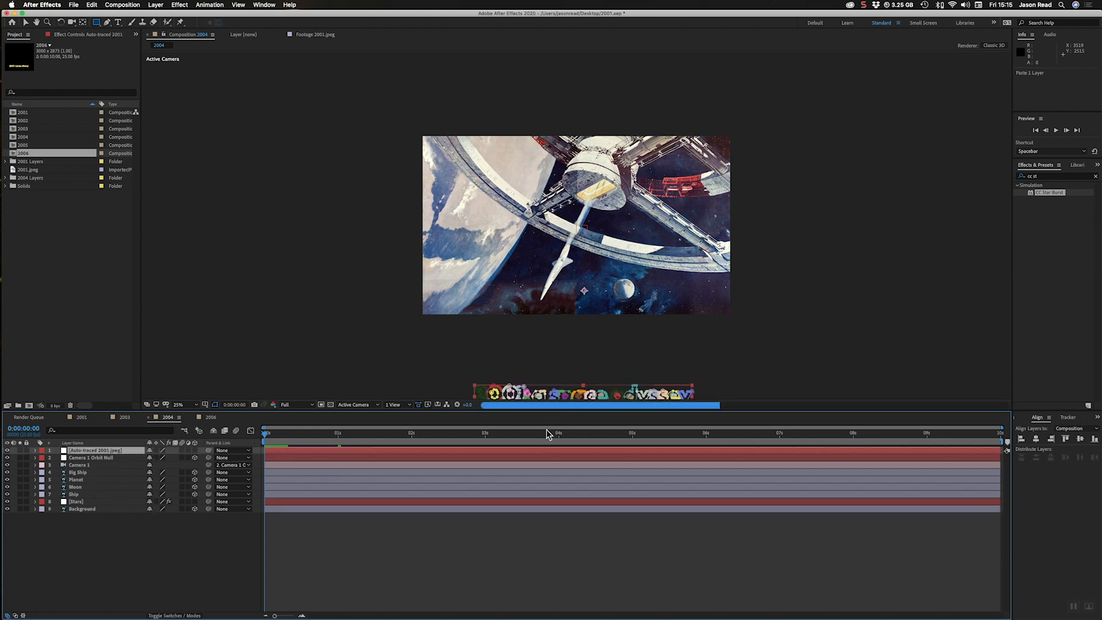
- Center the title's anchor point on its content, then center the layer in view
{"action": "right_click", "coordinate": [536, 453]}
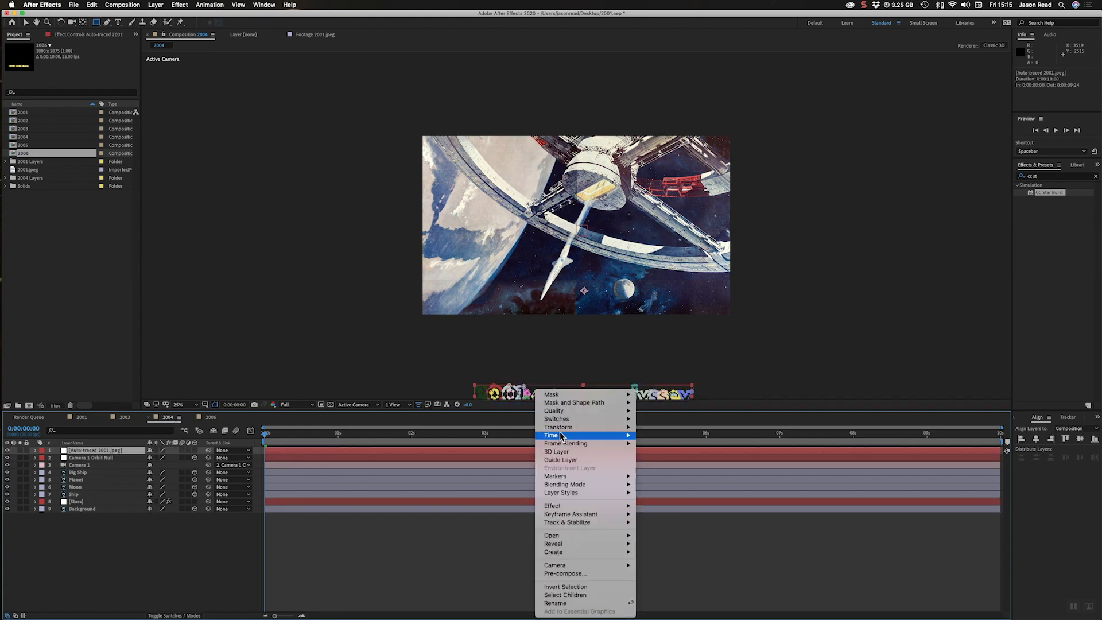
{"action": "mouse_move", "coordinate": [574, 427]}
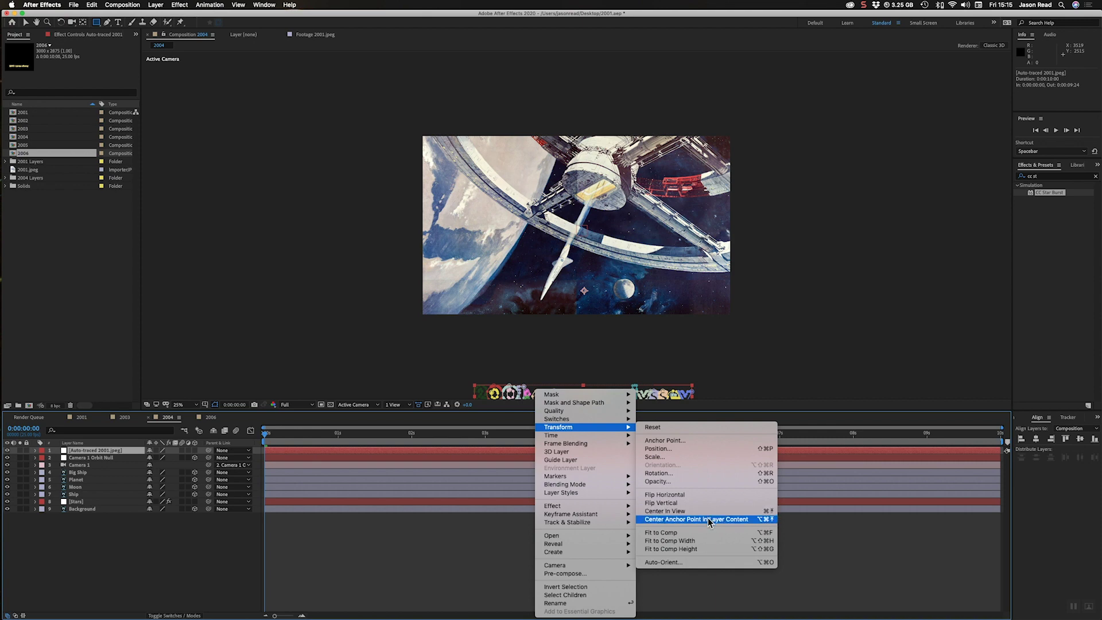
{"action": "left_click", "coordinate": [709, 519]}
{"action": "right_click", "coordinate": [630, 455]}
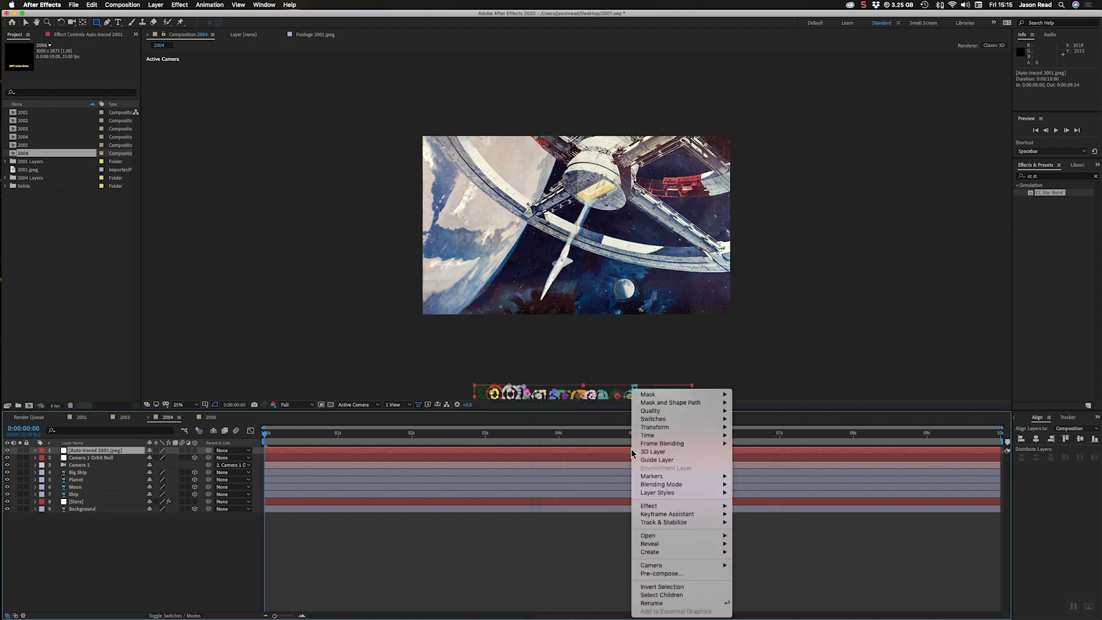
{"action": "mouse_move", "coordinate": [662, 430]}
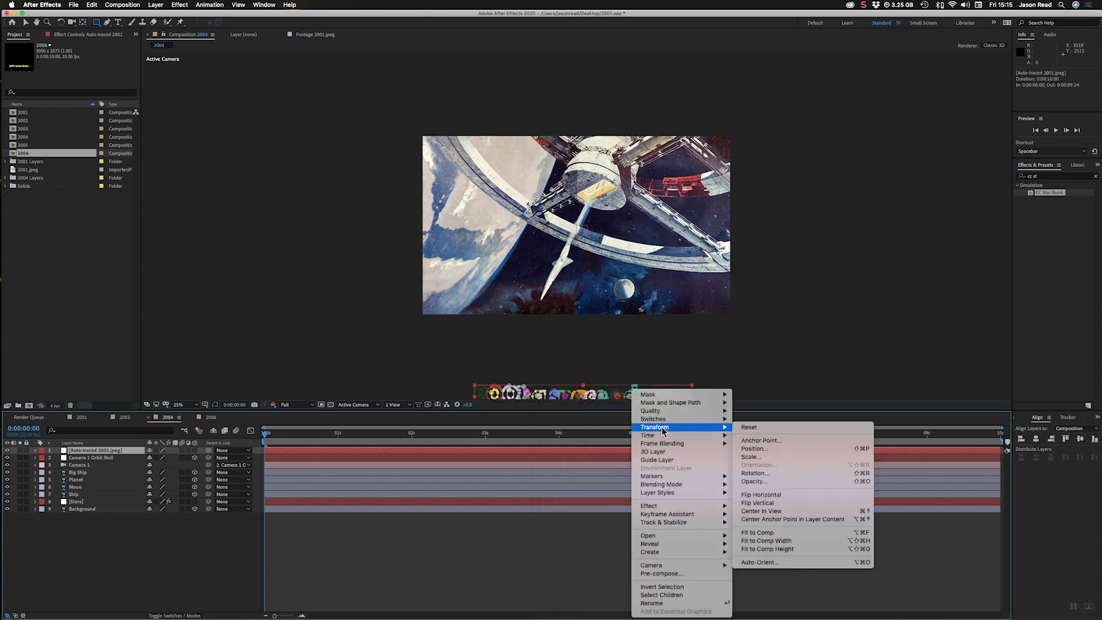
{"action": "left_click", "coordinate": [810, 510]}
{"action": "left_click", "coordinate": [756, 541]}
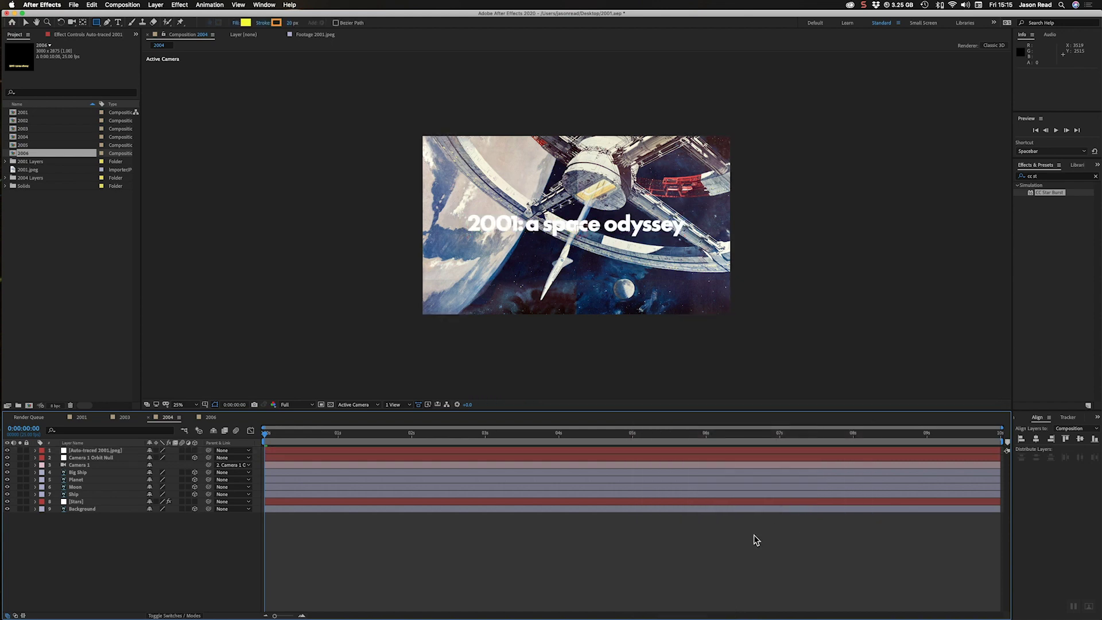
{"action": "left_click", "coordinate": [650, 453]}
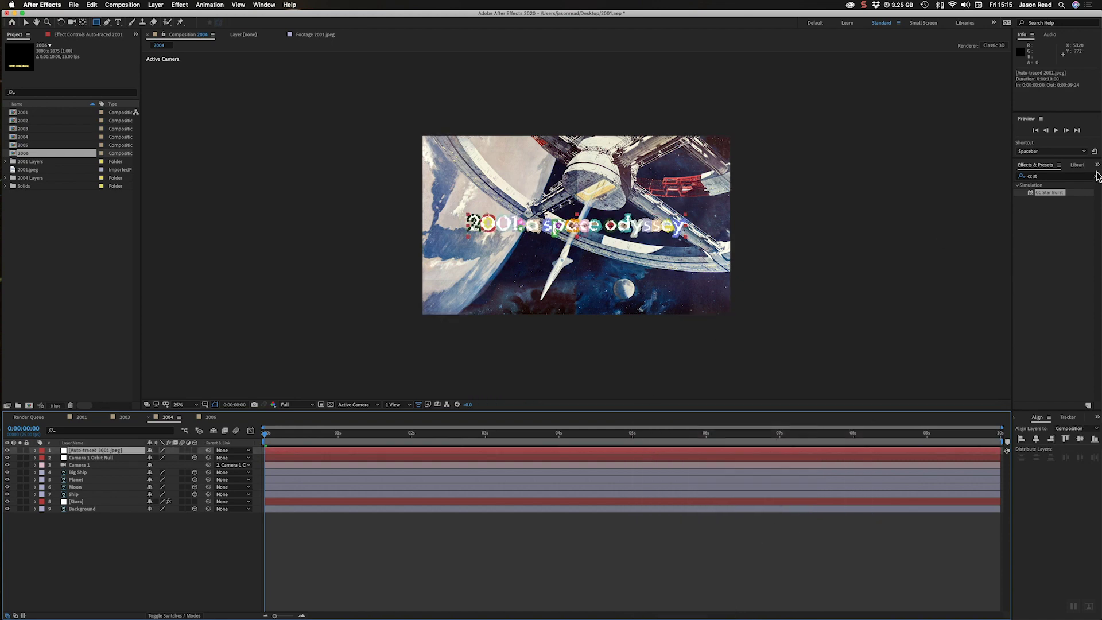
- Change the title solid's colour to bright yellow (FFF300) in Solid Settings
{"action": "left_click", "coordinate": [155, 4]}
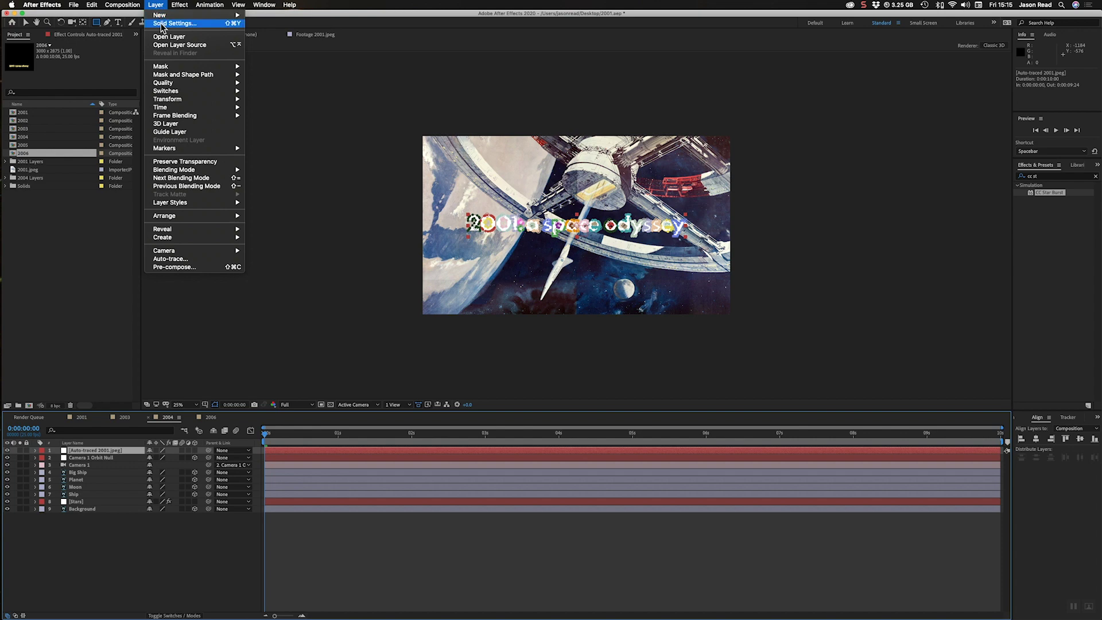
{"action": "left_click", "coordinate": [167, 27]}
{"action": "left_click", "coordinate": [548, 331]}
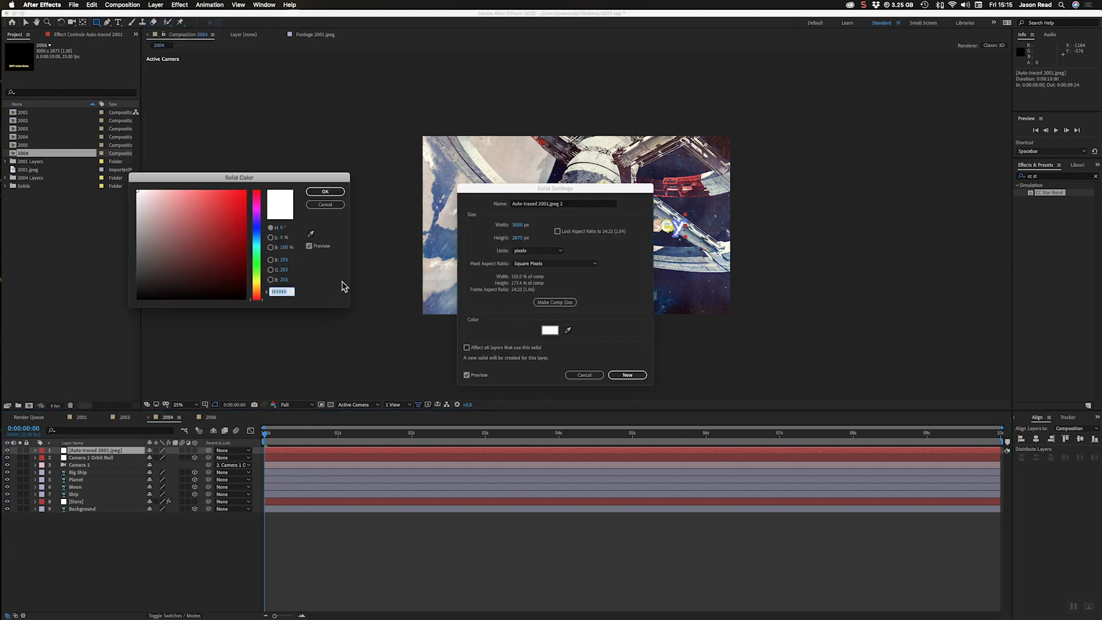
{"action": "left_click", "coordinate": [260, 281]}
{"action": "left_click", "coordinate": [244, 194]}
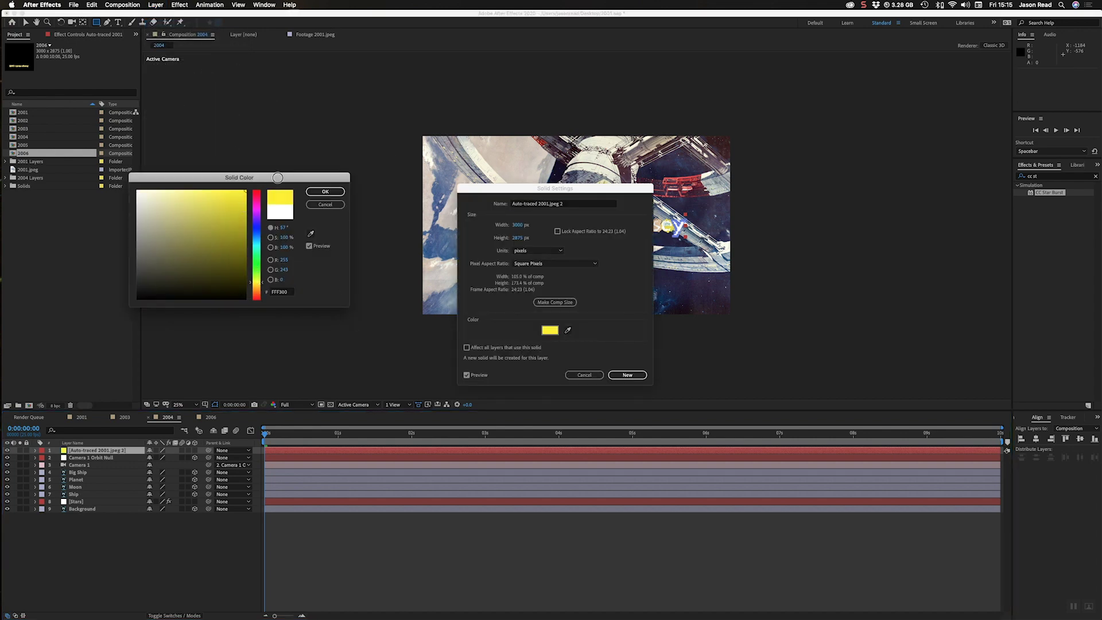
{"action": "left_click", "coordinate": [324, 191]}
{"action": "left_click", "coordinate": [626, 375]}
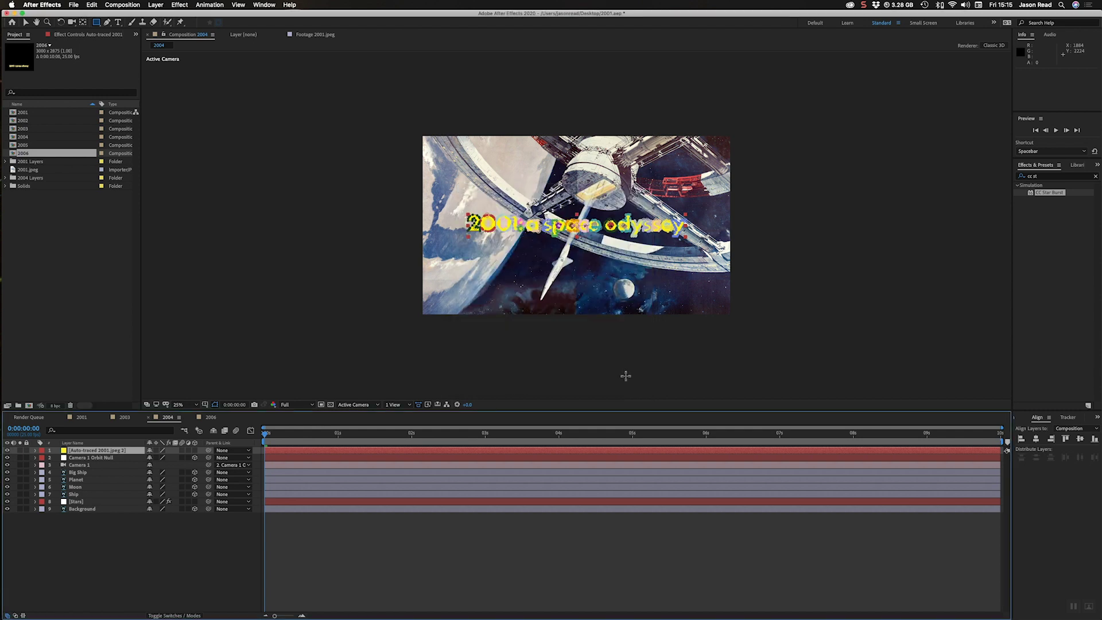
- Enlarge the composition view to about 48% and reselect the title layer
{"action": "left_click", "coordinate": [656, 531]}
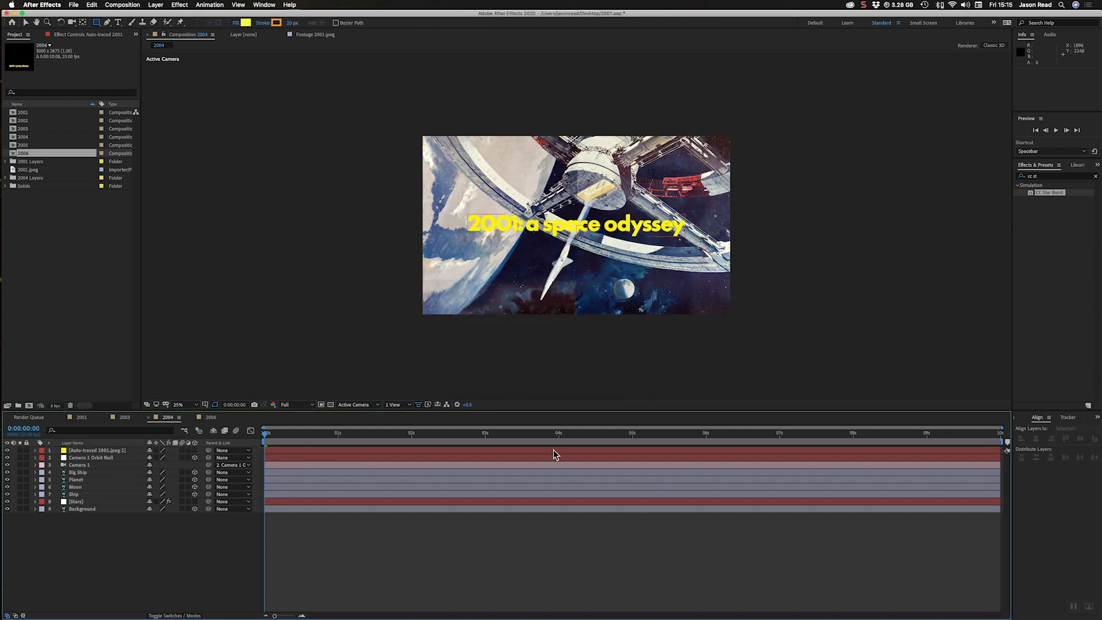
{"action": "left_click", "coordinate": [182, 404]}
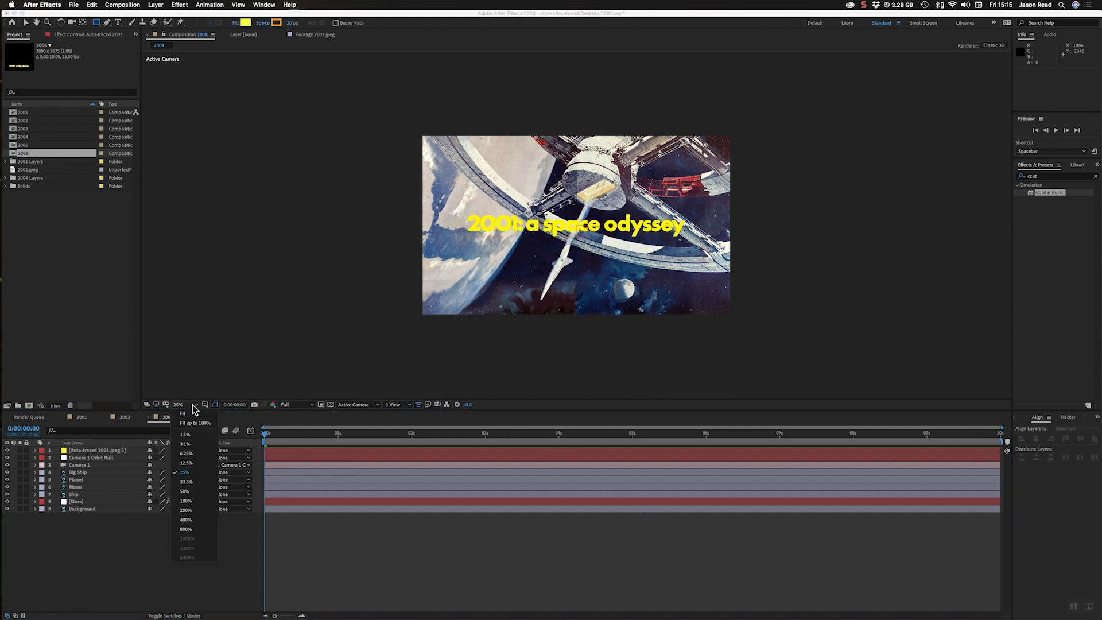
{"action": "left_click", "coordinate": [195, 417]}
{"action": "left_click", "coordinate": [357, 450]}
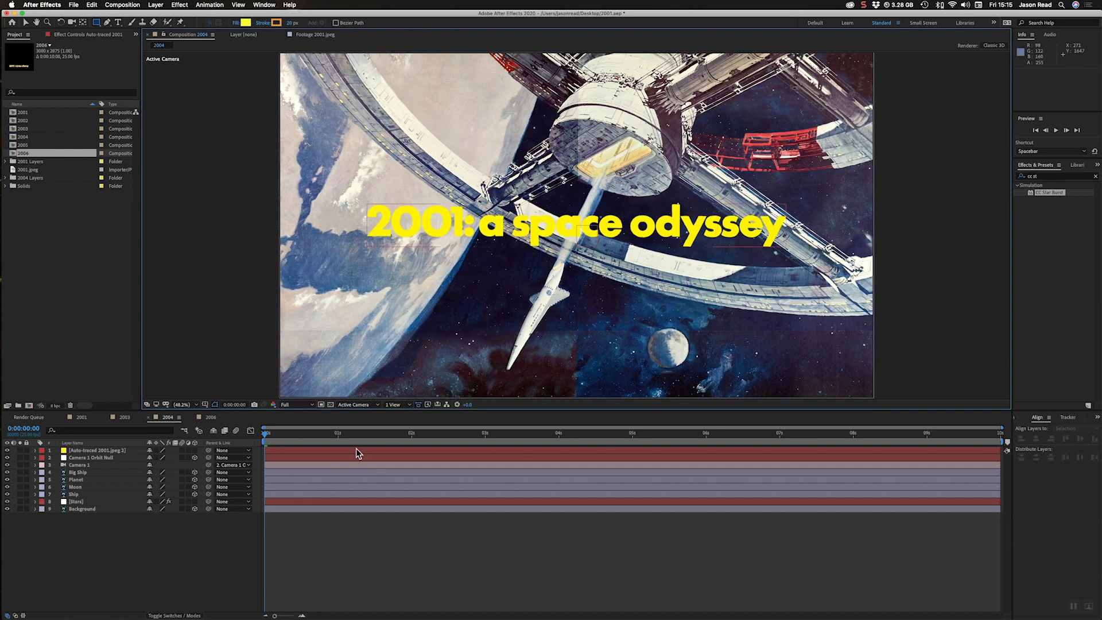
- Enable 3D on the yellow title layer, scrub to check the camera move, and return to 0
{"action": "left_click", "coordinate": [195, 450]}
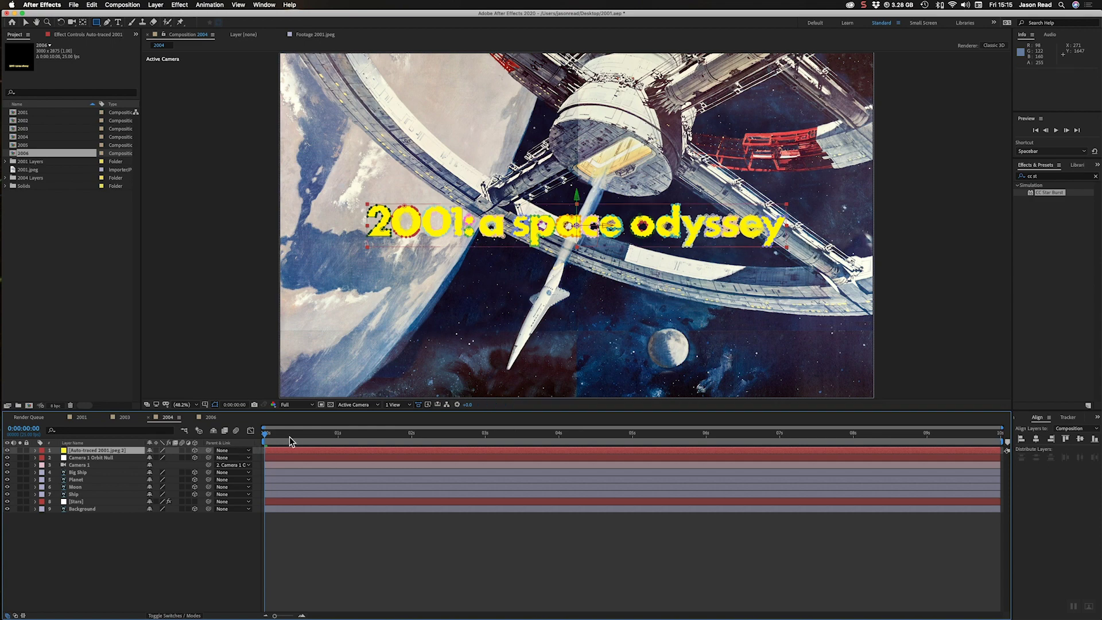
{"action": "left_click_drag", "start_coordinate": [290, 441], "coordinate": [853, 471]}
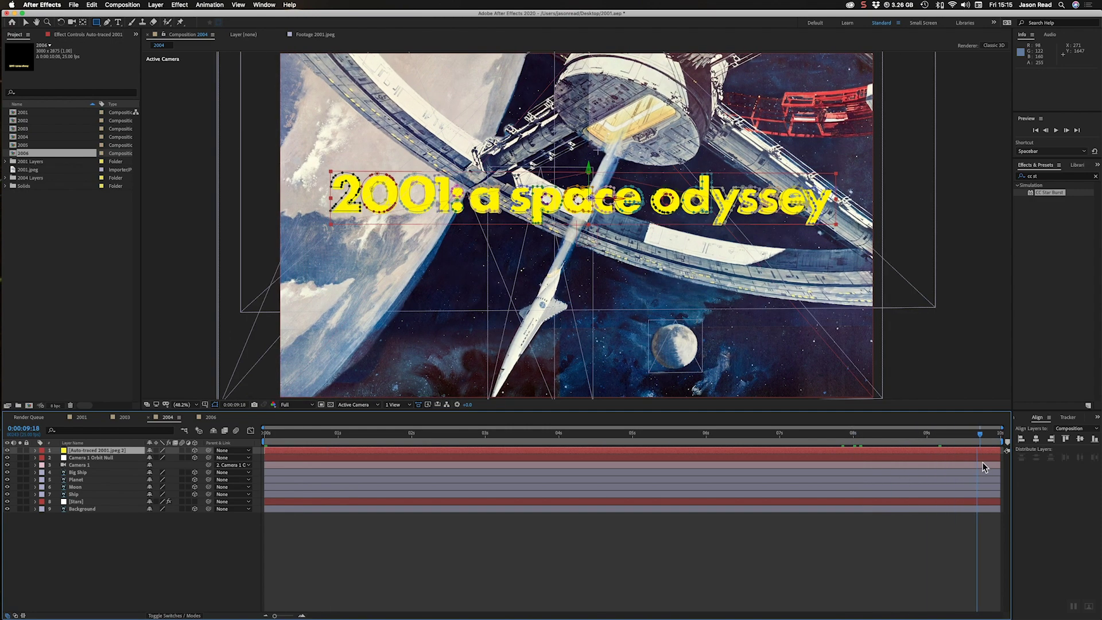
{"action": "left_click", "coordinate": [932, 545]}
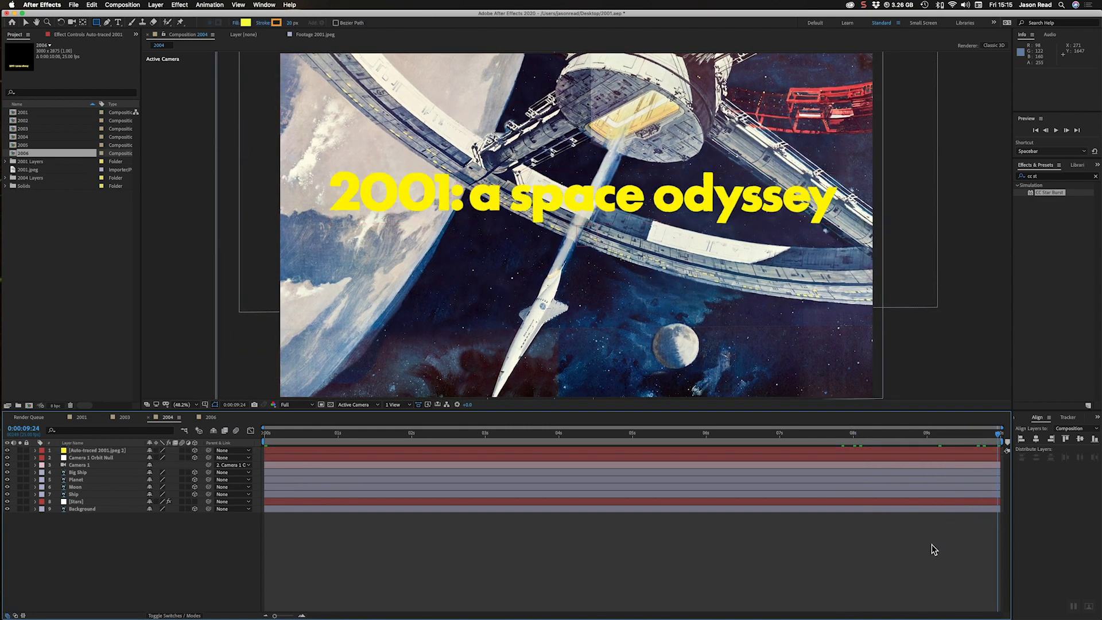
{"action": "left_click_drag", "start_coordinate": [415, 439], "coordinate": [198, 424]}
- Set the title layer's Auto-Orient option to Orient Towards Camera
{"action": "left_click", "coordinate": [295, 451]}
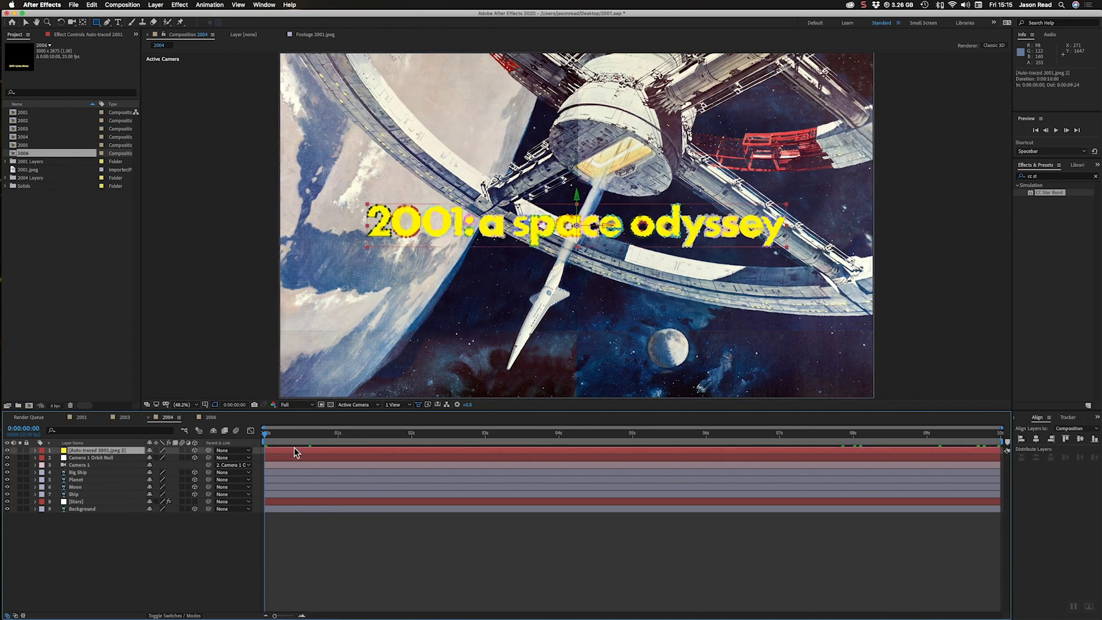
{"action": "right_click", "coordinate": [295, 453]}
{"action": "mouse_move", "coordinate": [316, 427]}
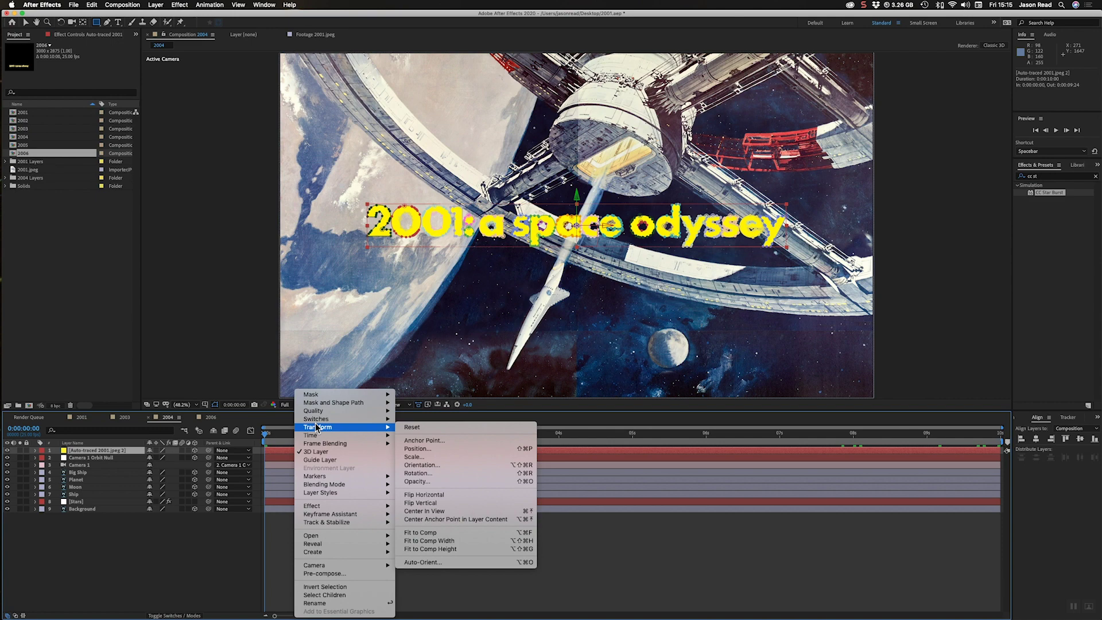
{"action": "left_click", "coordinate": [505, 562]}
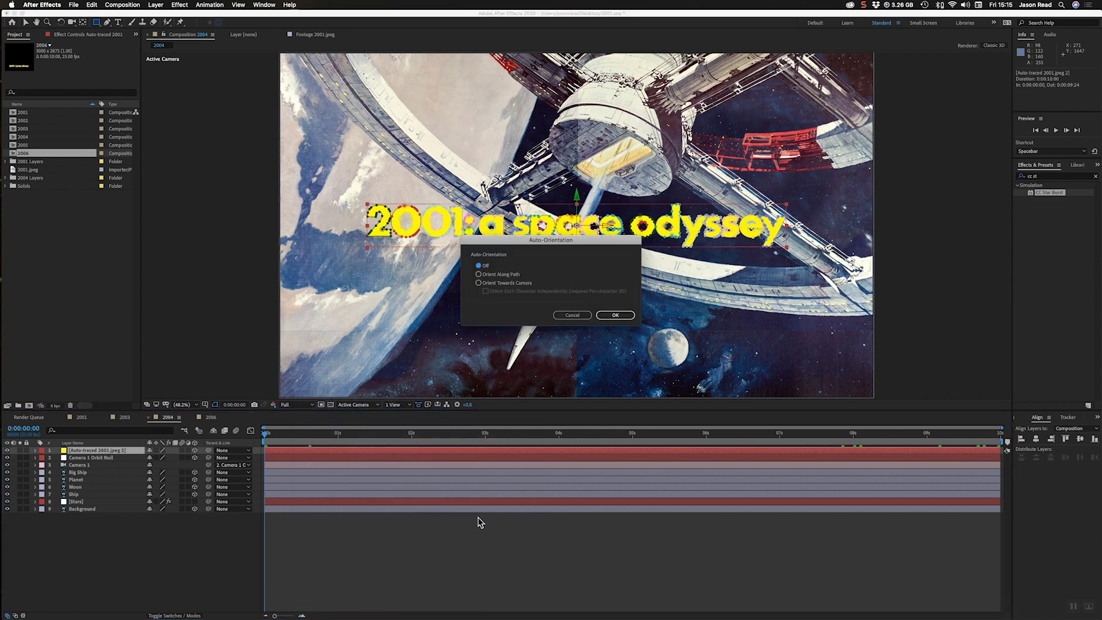
{"action": "left_click", "coordinate": [608, 314]}
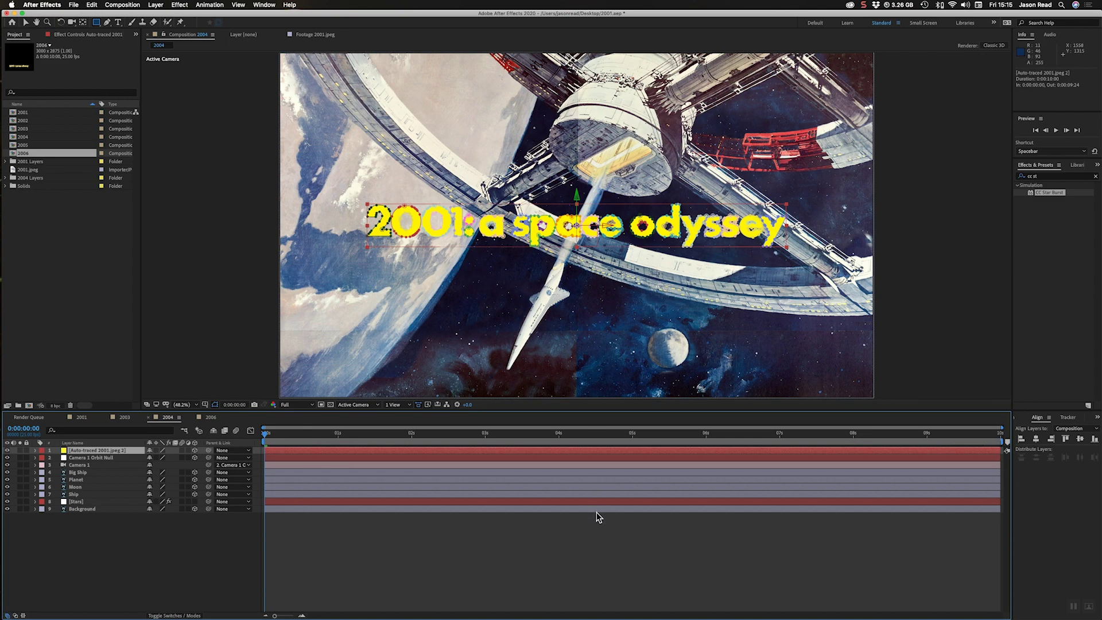
- Scrub through the camera move to confirm the title stays face-on, then return to frame one
{"action": "left_click", "coordinate": [607, 534]}
{"action": "left_click_drag", "start_coordinate": [542, 435], "coordinate": [1012, 458]}
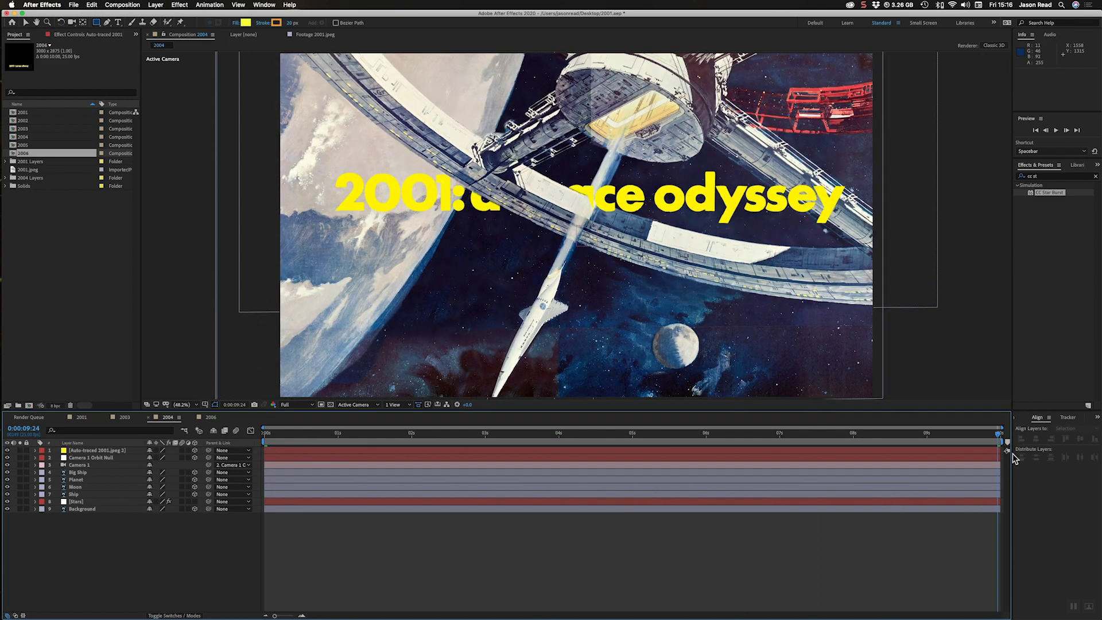
{"action": "left_click", "coordinate": [259, 433]}
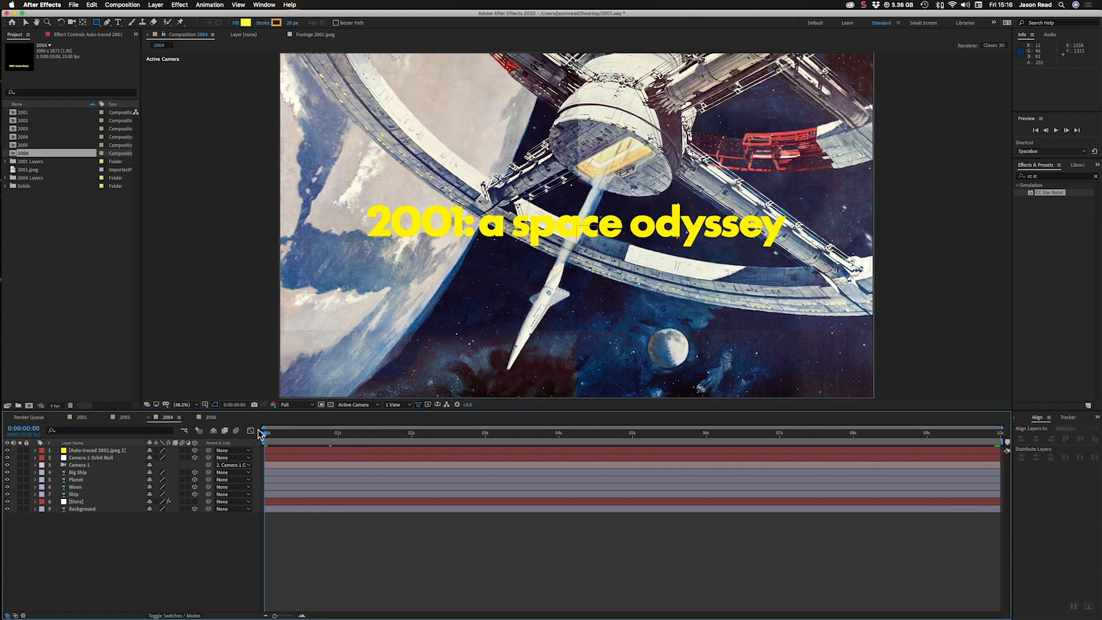
- In Custom View 1, drag the title along its Z axis to about -103.8
{"action": "left_click", "coordinate": [298, 454]}
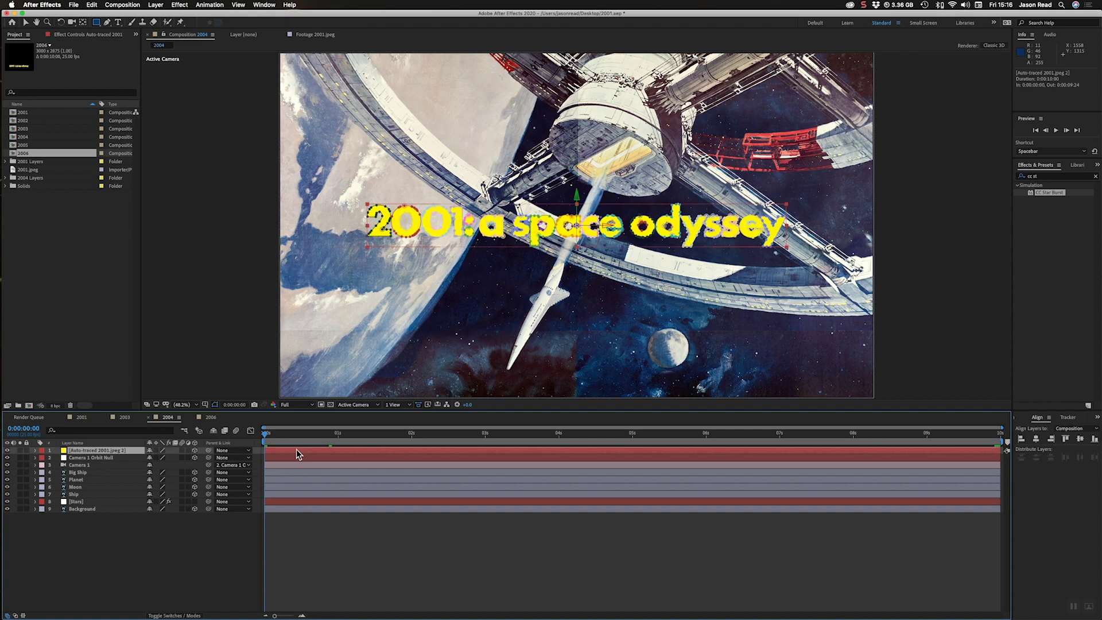
{"action": "left_click", "coordinate": [355, 405]}
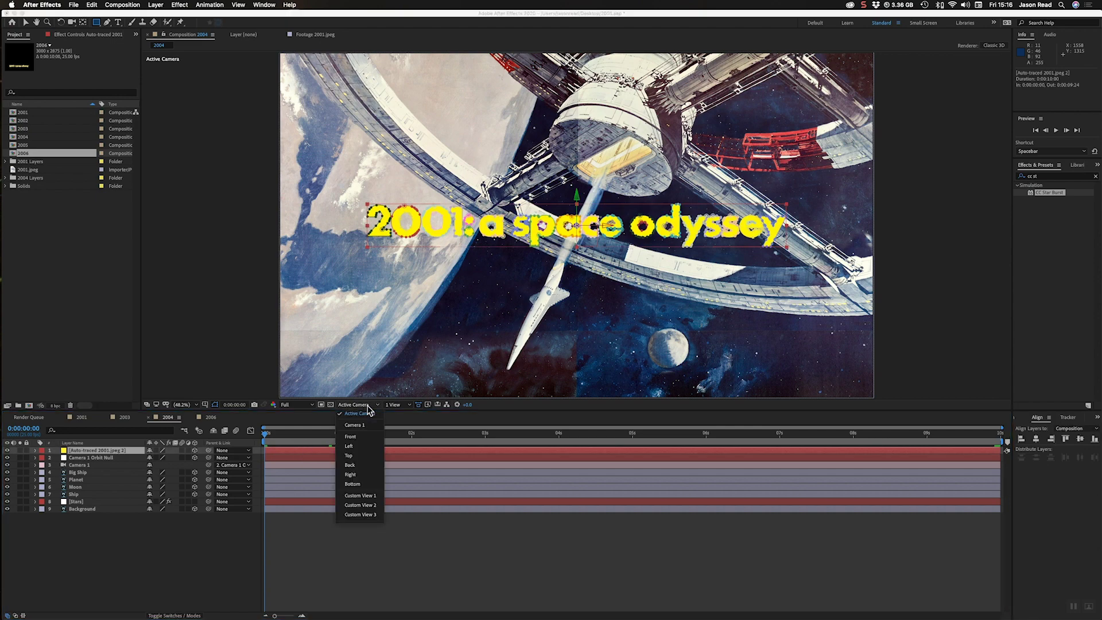
{"action": "left_click", "coordinate": [372, 495]}
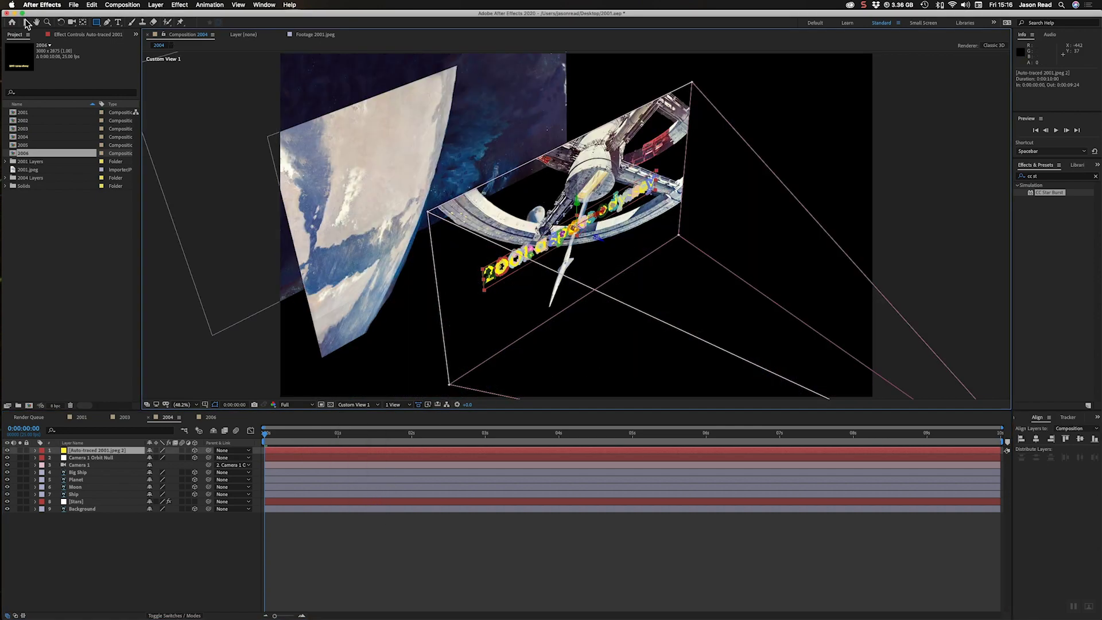
{"action": "left_click", "coordinate": [25, 24]}
{"action": "left_click_drag", "start_coordinate": [600, 243], "coordinate": [614, 253]}
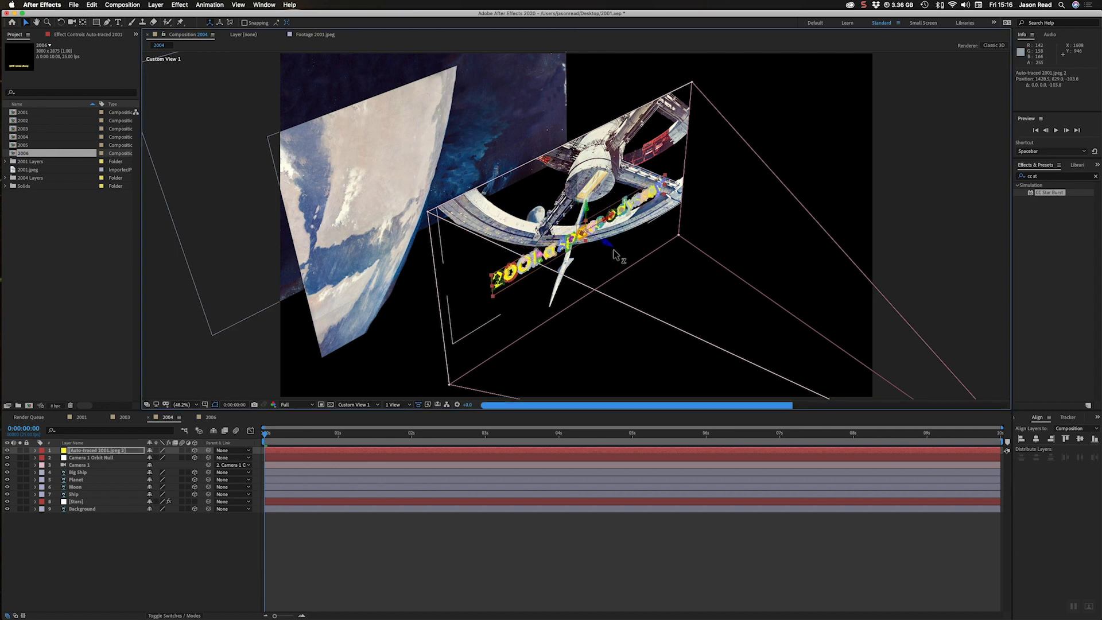
- Return to Active Camera view and scrub to about five seconds to check the title
{"action": "left_click", "coordinate": [360, 405]}
{"action": "left_click", "coordinate": [364, 412]}
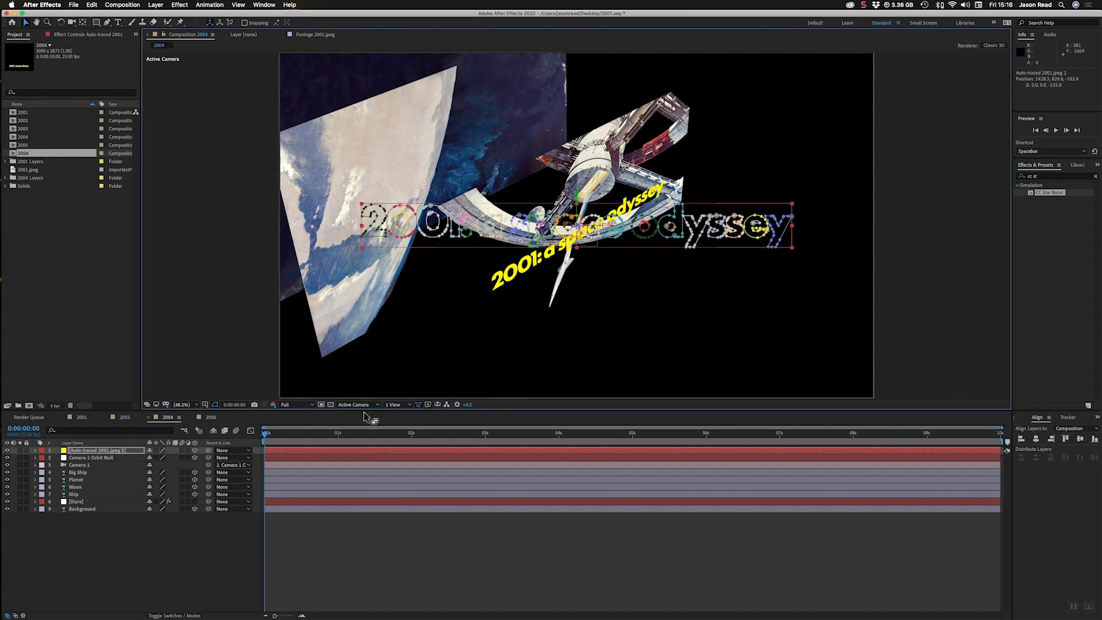
{"action": "left_click_drag", "start_coordinate": [345, 442], "coordinate": [1015, 440]}
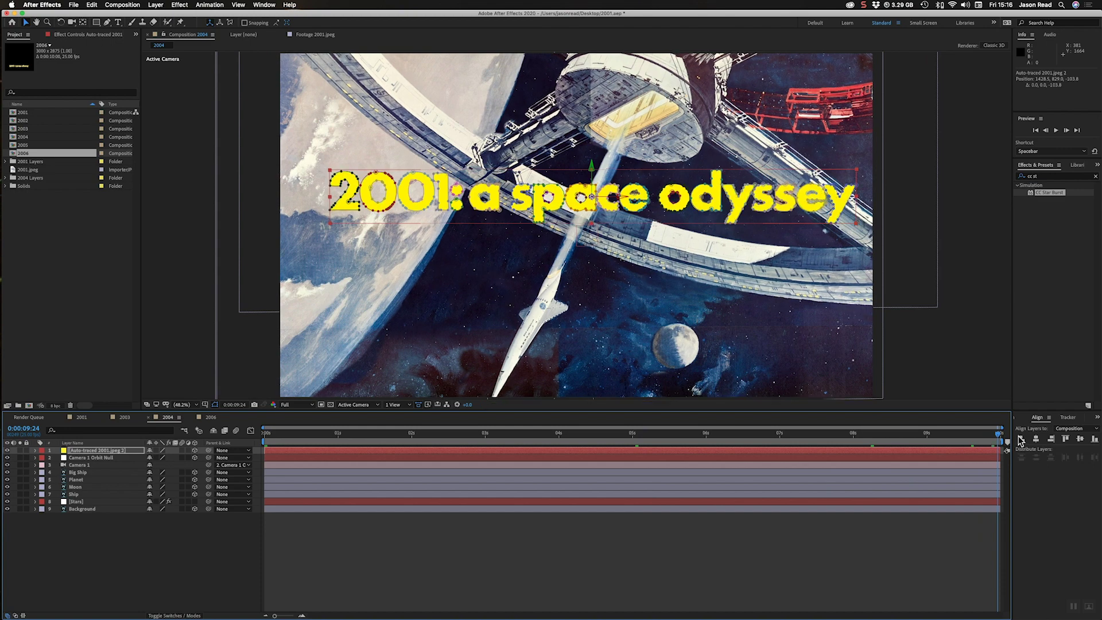
{"action": "key", "text": "Home"}
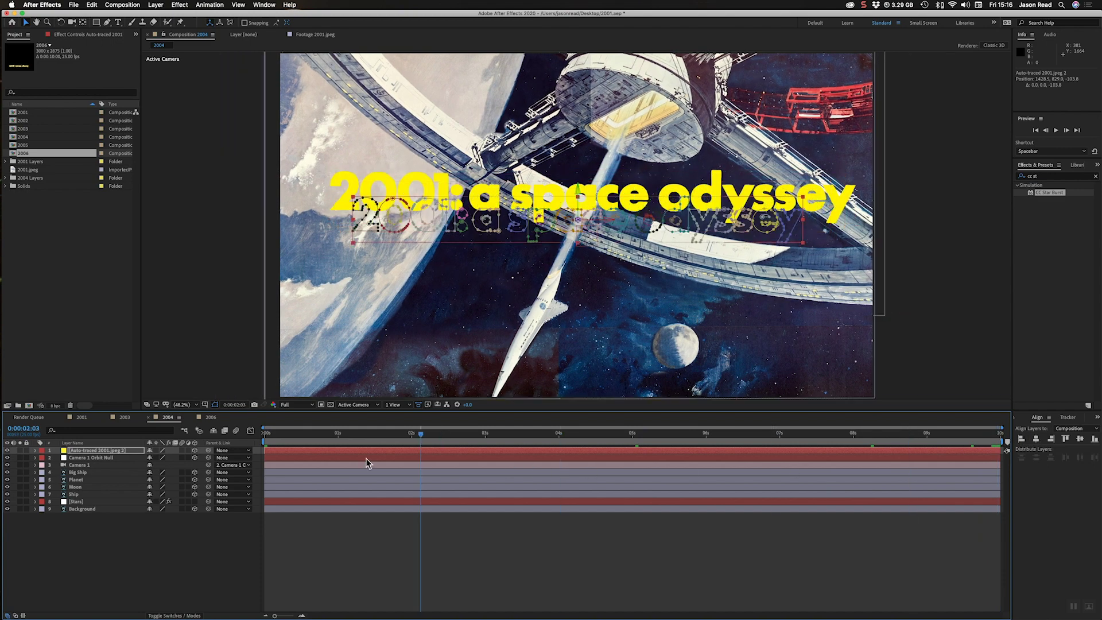
{"action": "left_click", "coordinate": [374, 558]}
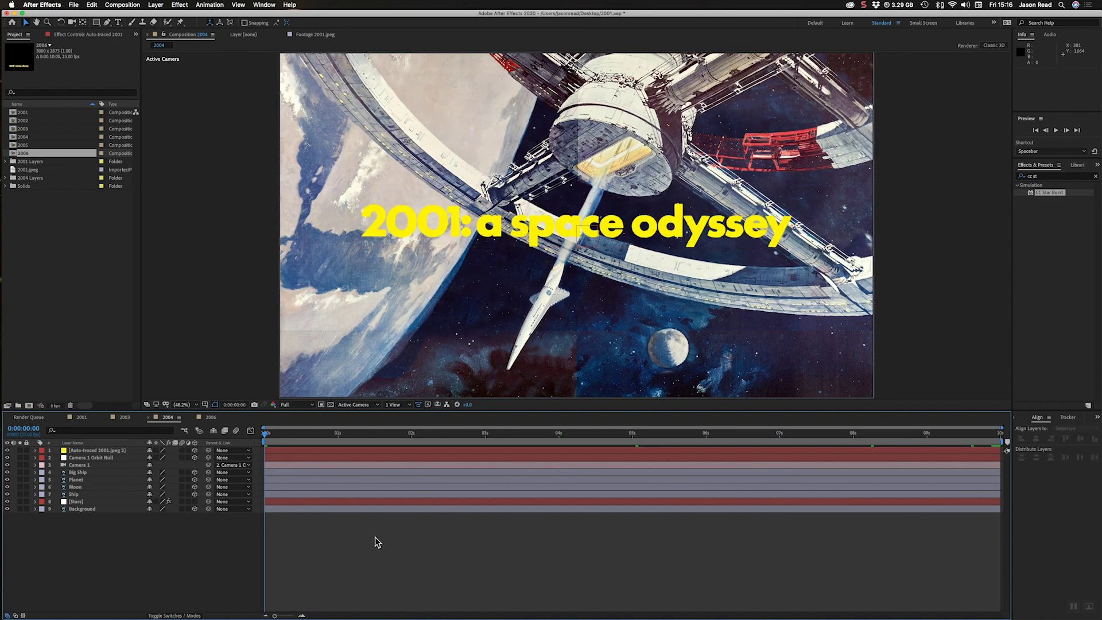